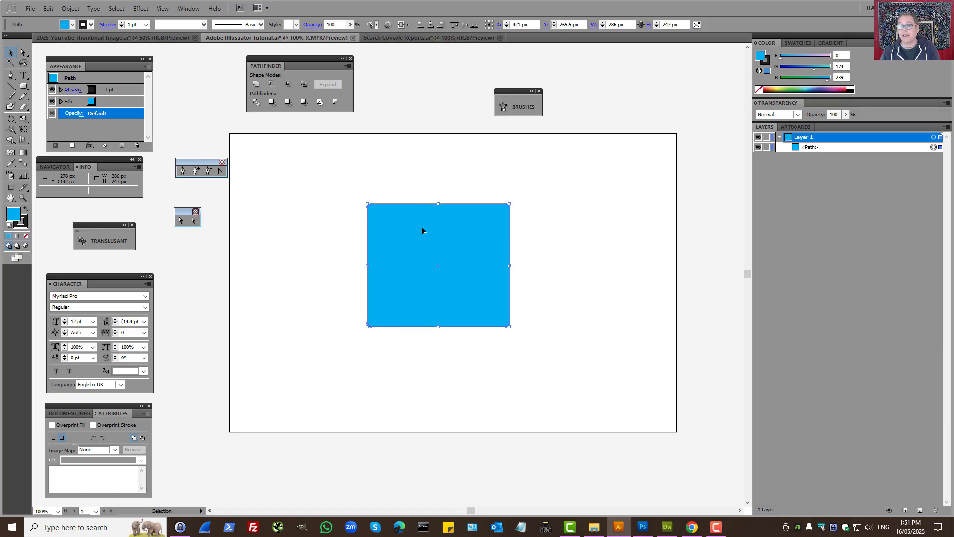
Try a 3D Rotate effect on the blue rectangle with preview on, a custom rotation of -2°, -26°, 8° and 50° perspective.
click(141, 9)
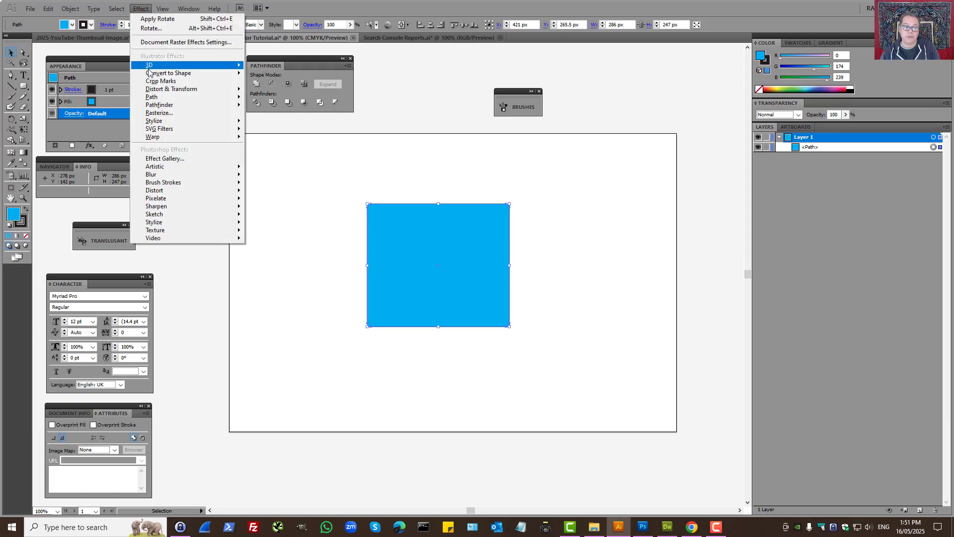
mouse_move(149, 67)
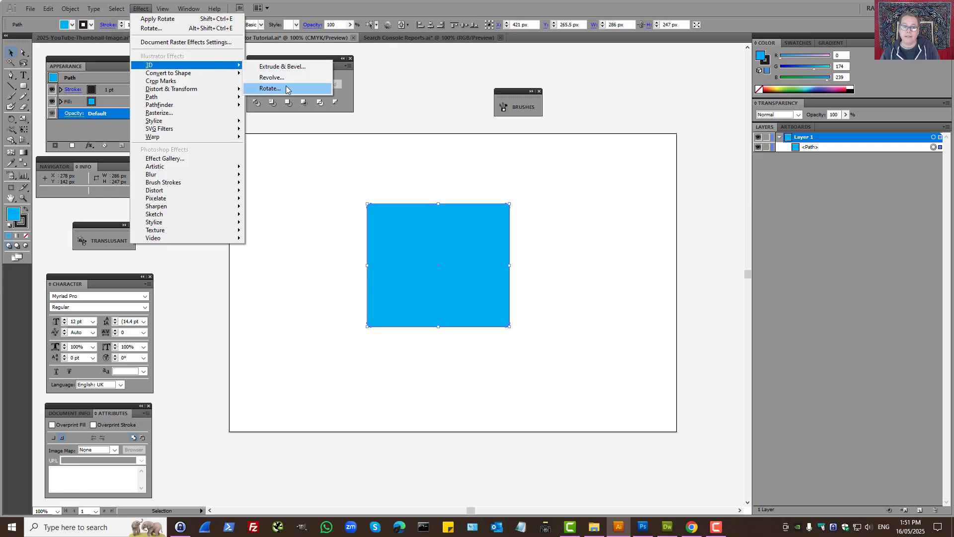
click(286, 88)
click(538, 126)
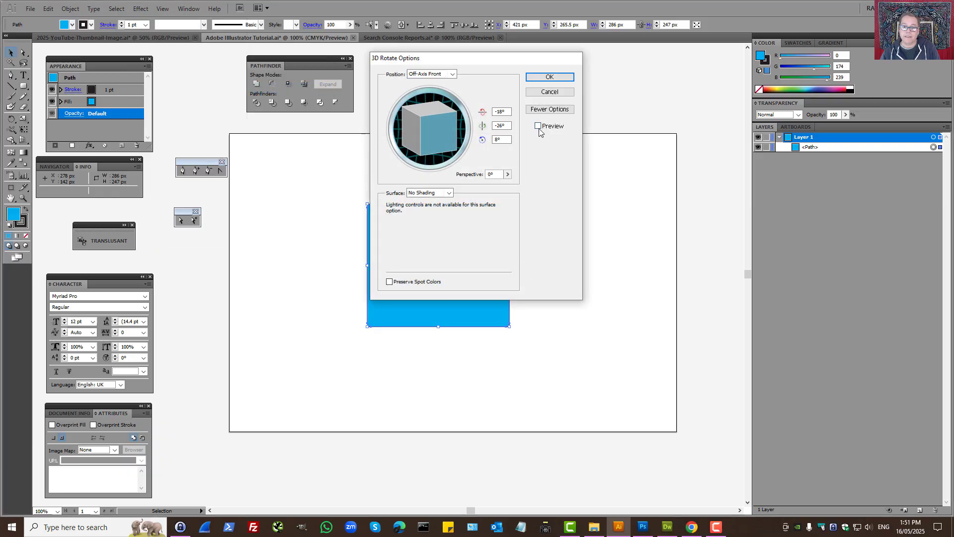
mouse_move(447, 58)
mouse_down()
mouse_move(475, 146)
mouse_move(591, 146)
mouse_up()
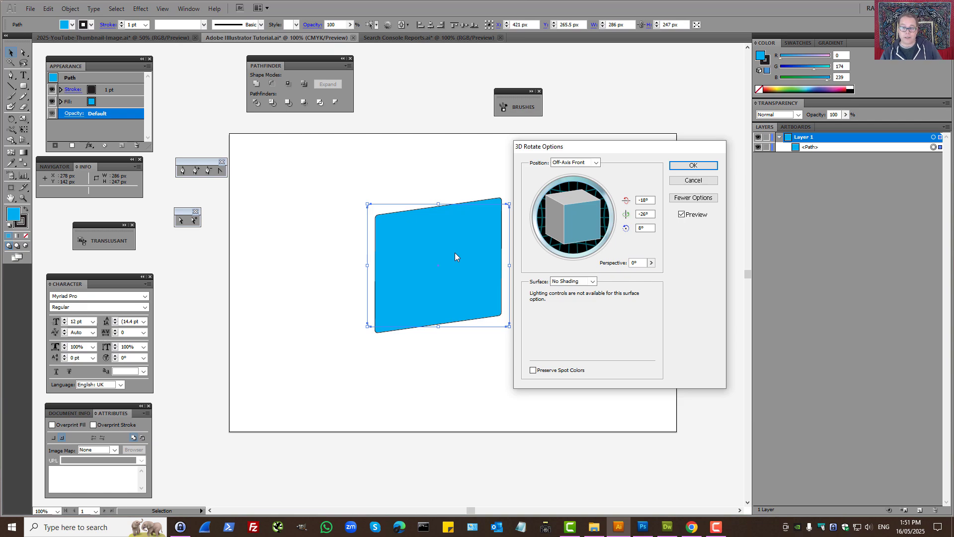
mouse_move(591, 204)
mouse_down()
mouse_move(582, 187)
mouse_move(589, 199)
mouse_move(577, 196)
mouse_move(583, 188)
mouse_up()
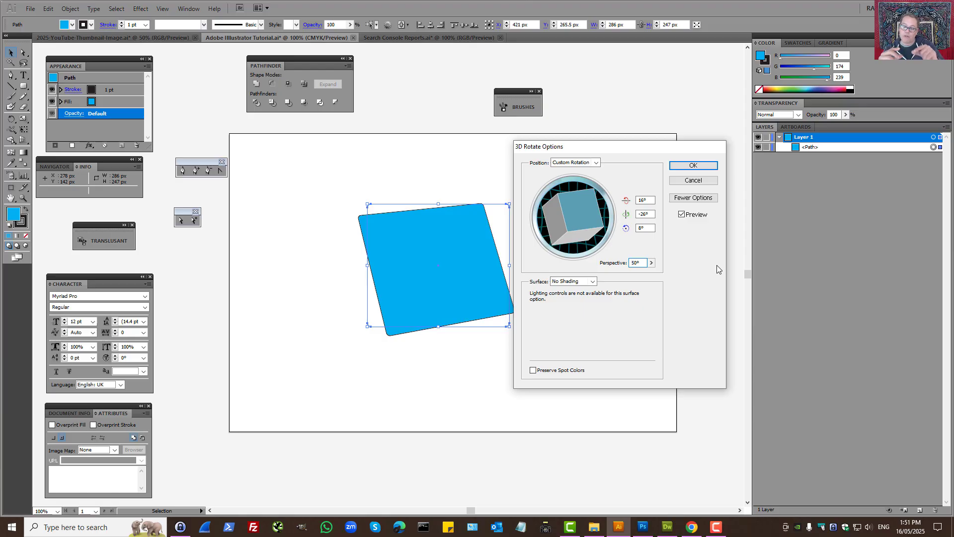
click(682, 215)
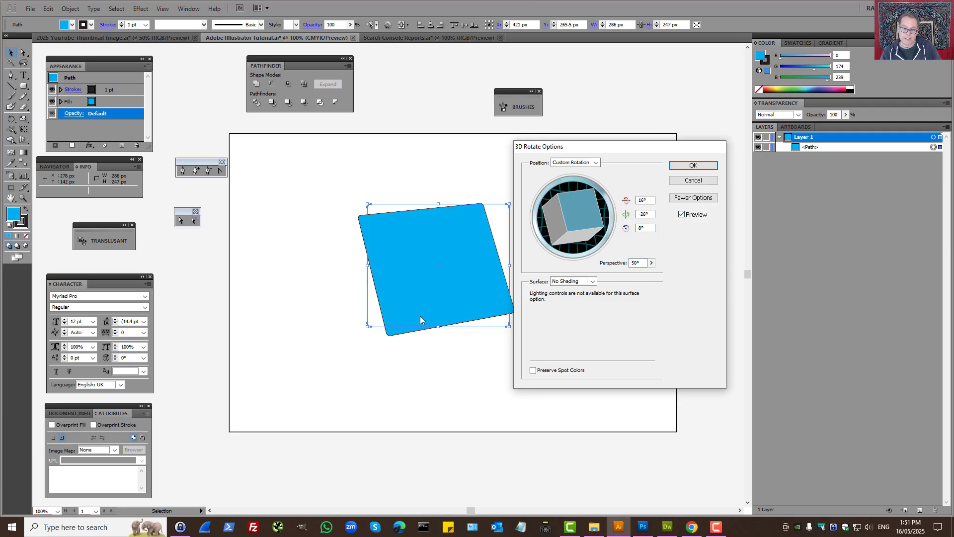
drag(579, 238, 600, 309)
Switch the rotated rectangle's surface to Diffuse Shading and add a second light at the lower left of the shading sphere.
click(577, 281)
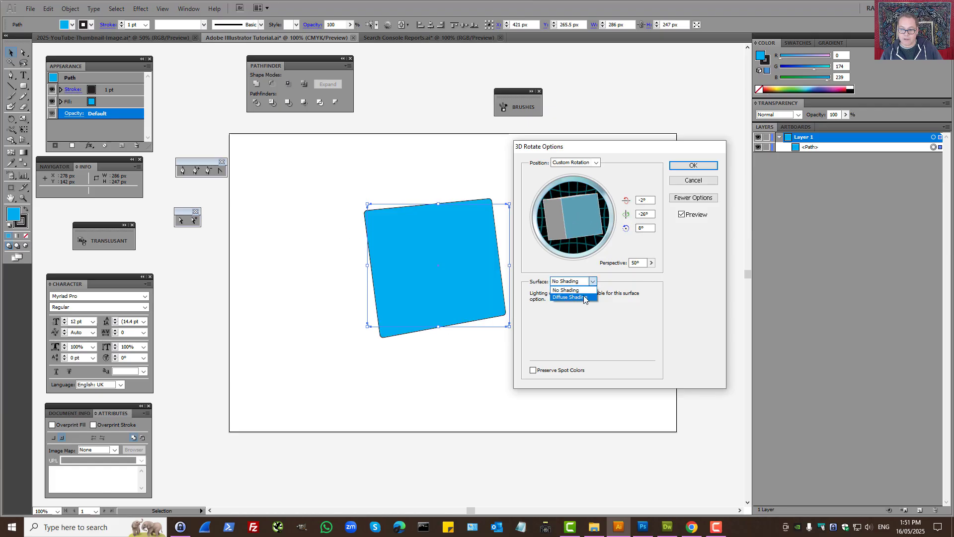
click(585, 297)
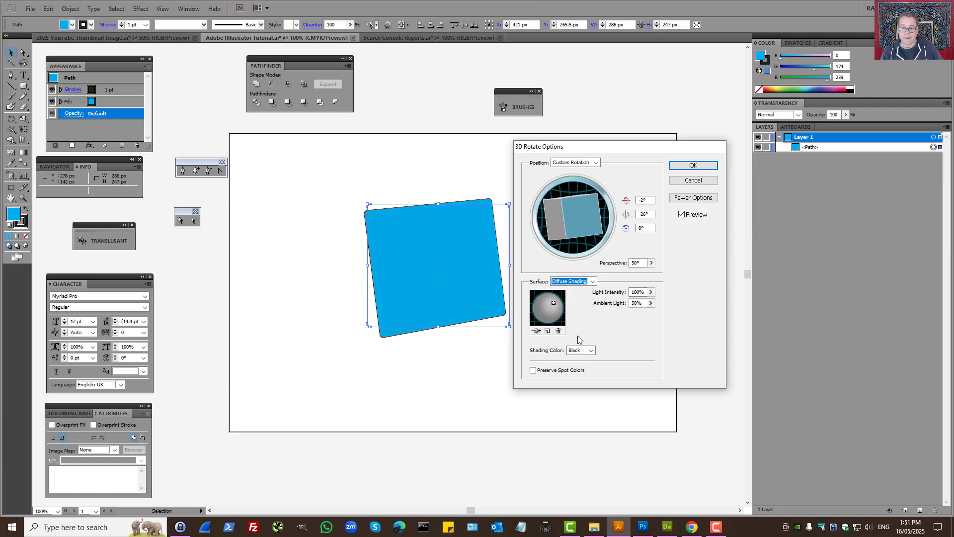
click(548, 331)
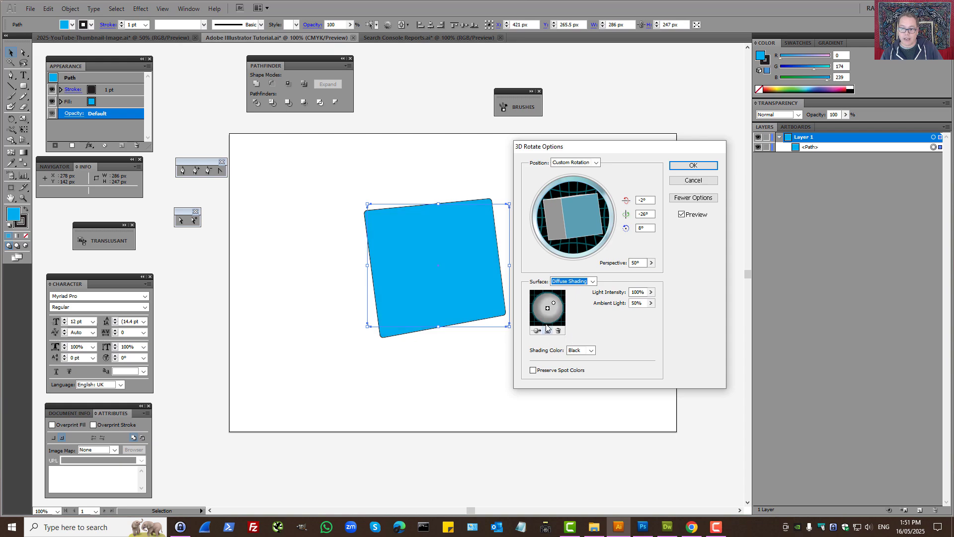
drag(548, 309, 542, 317)
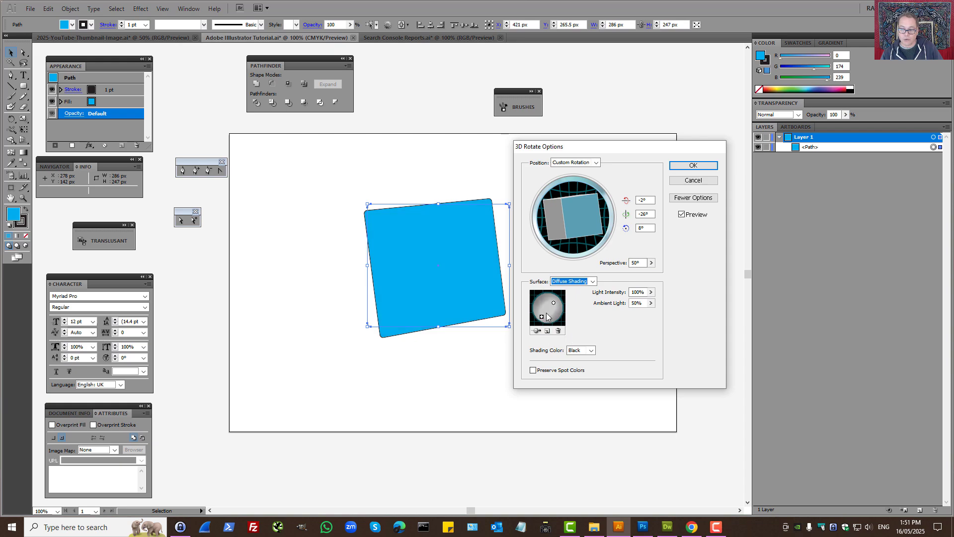
Try a Custom shading color with the second light moved behind the object, and discard the 3D Rotate effect.
click(581, 350)
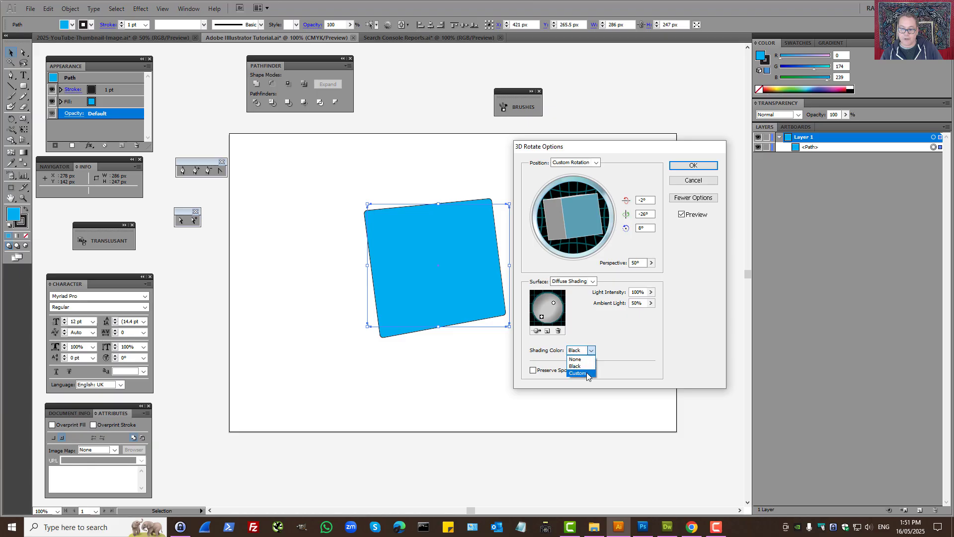
click(584, 376)
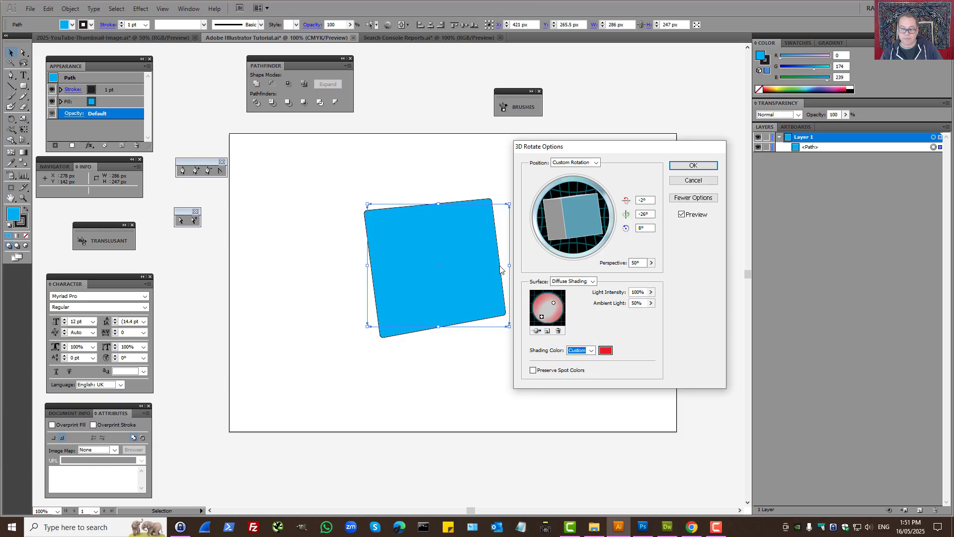
click(537, 331)
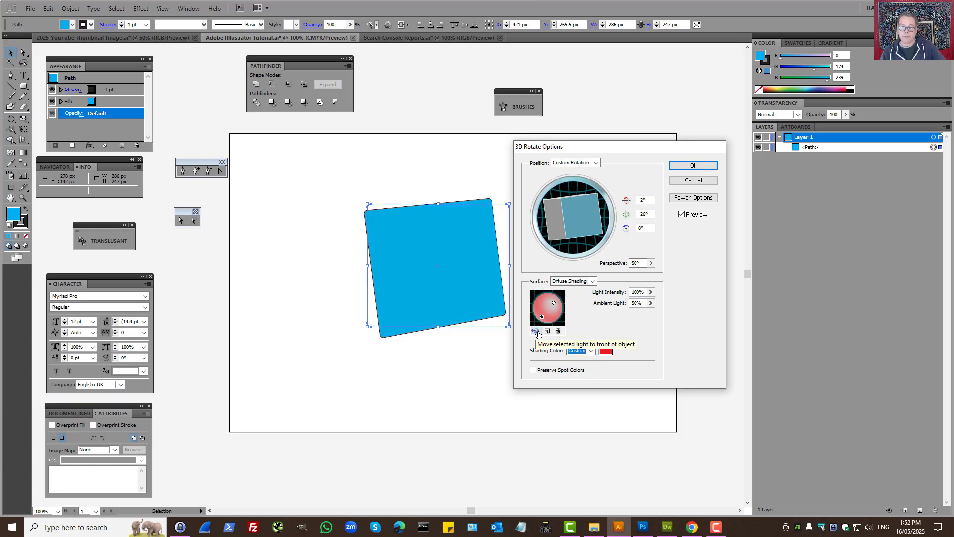
click(651, 293)
click(680, 300)
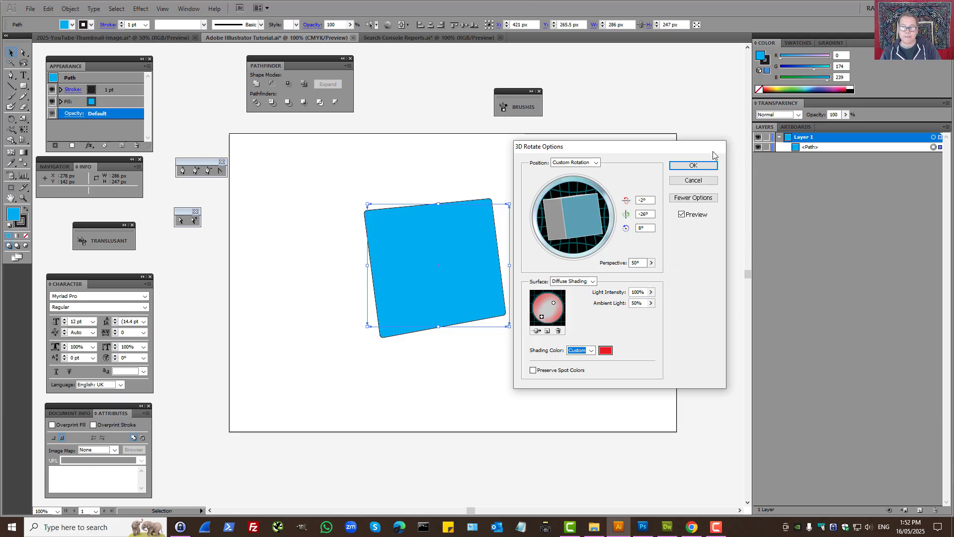
click(699, 181)
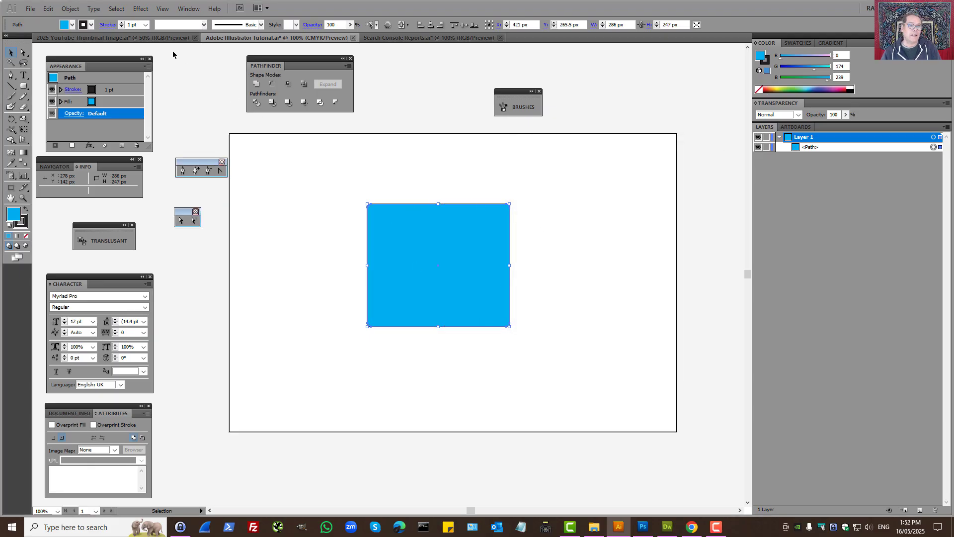
Try a 3D Revolve effect on the blue rectangle with a custom rotation of -10°, -35°, 10°, and discard it.
click(140, 9)
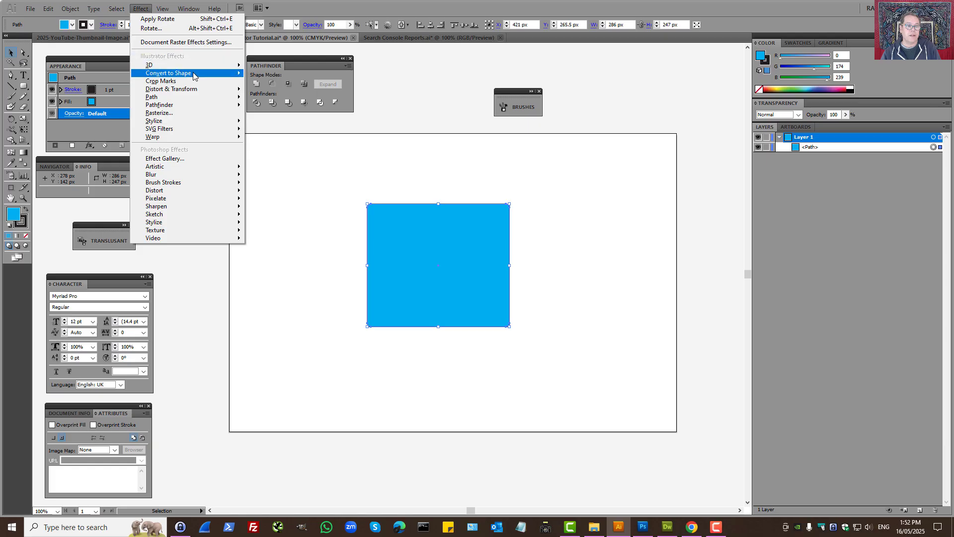
mouse_move(196, 66)
click(271, 78)
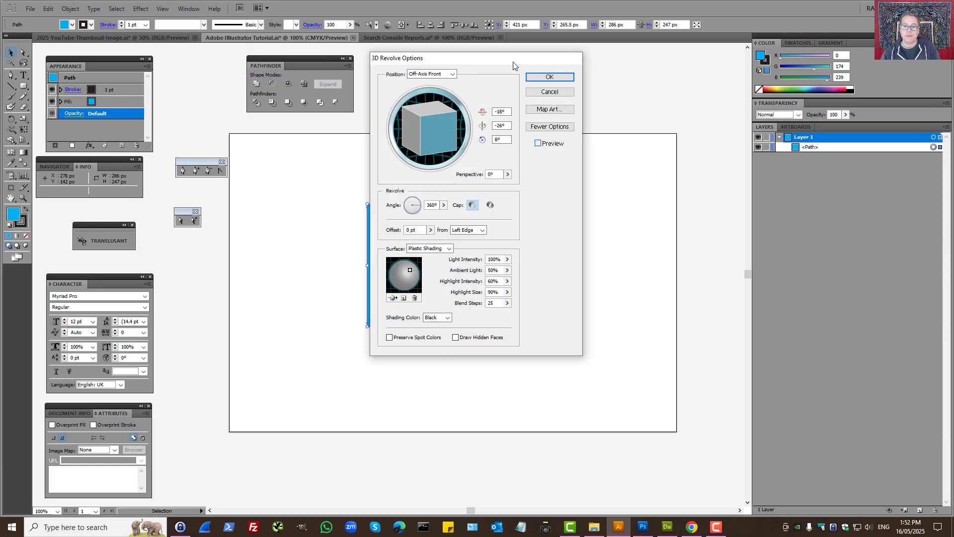
drag(513, 58, 595, 188)
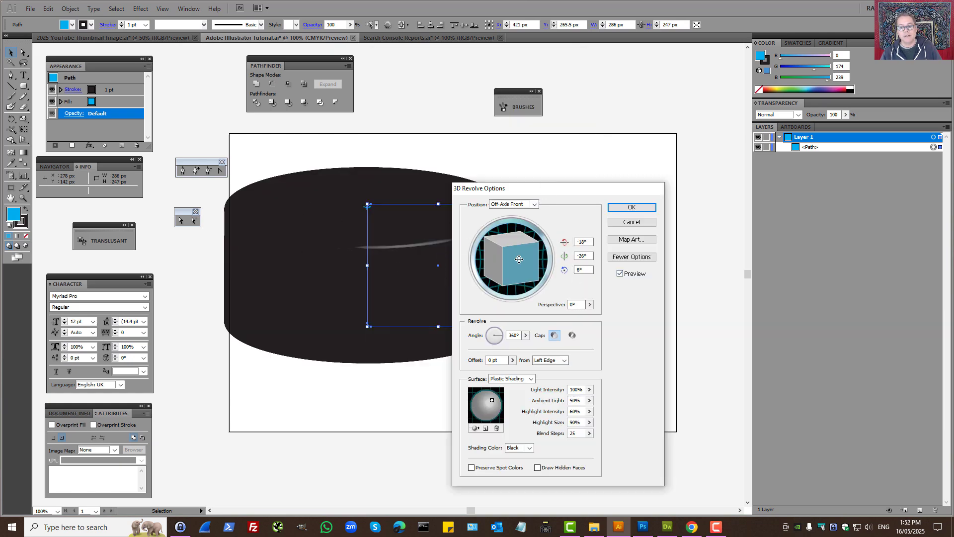
click(521, 281)
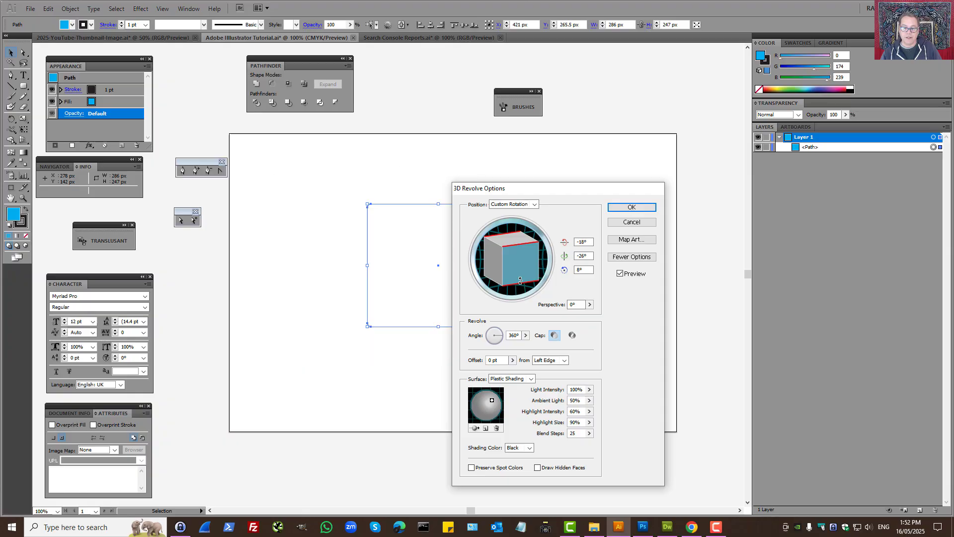
drag(520, 281, 506, 265)
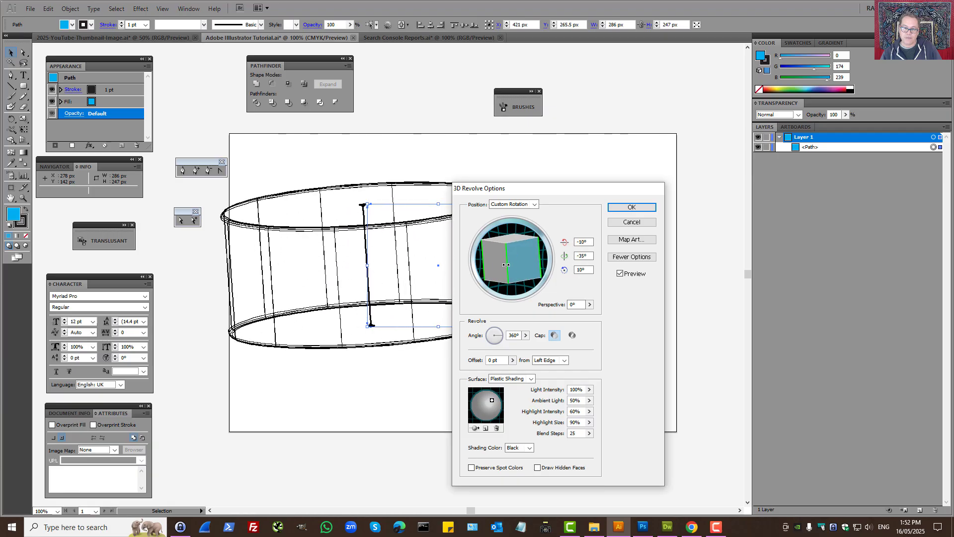
click(640, 222)
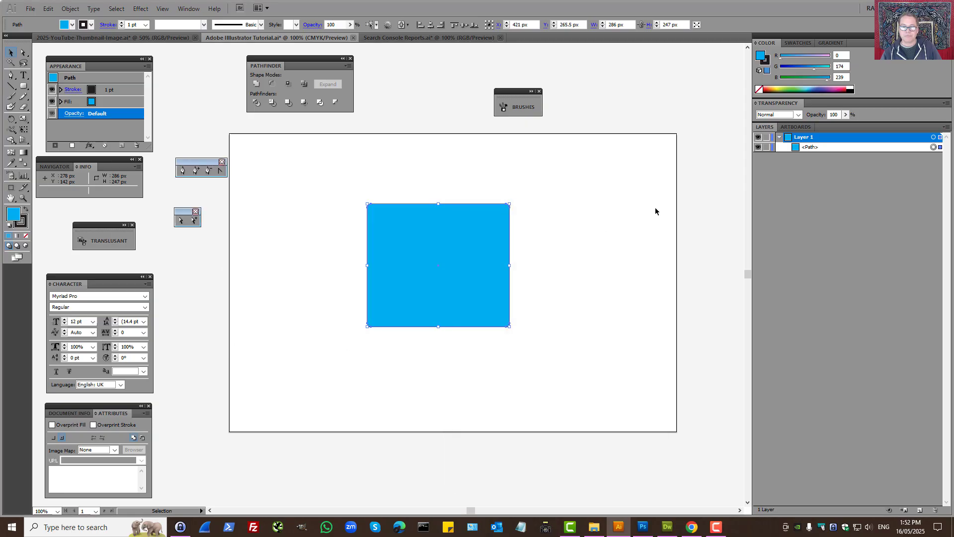
Set up a 3D Extrude & Bevel effect on the blue rectangle with live preview and Custom Rotation.
click(134, 11)
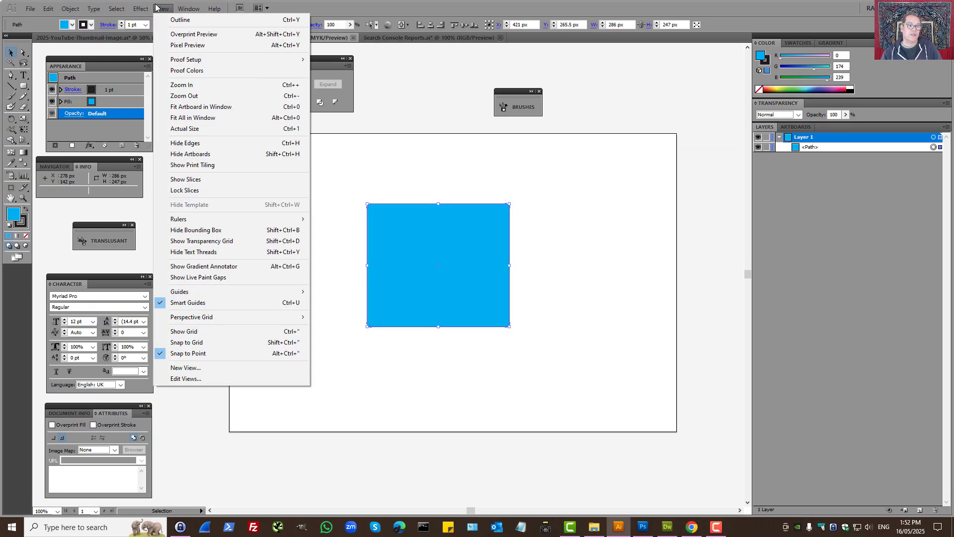
mouse_move(169, 66)
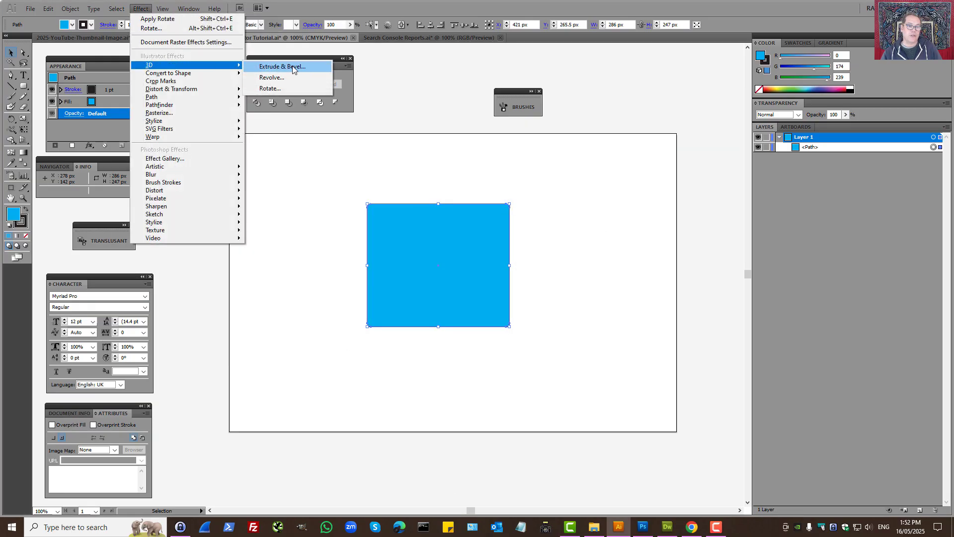
click(285, 66)
drag(495, 61, 613, 142)
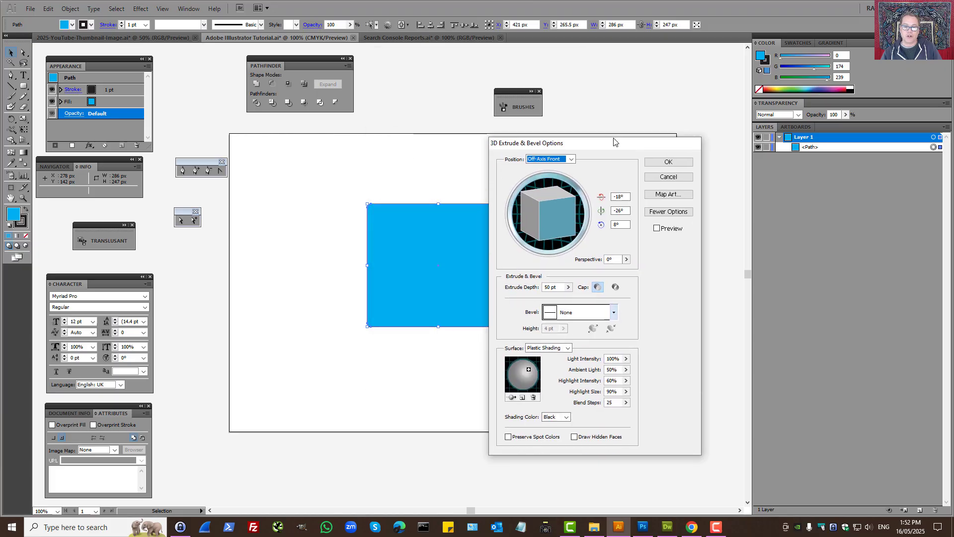
click(658, 224)
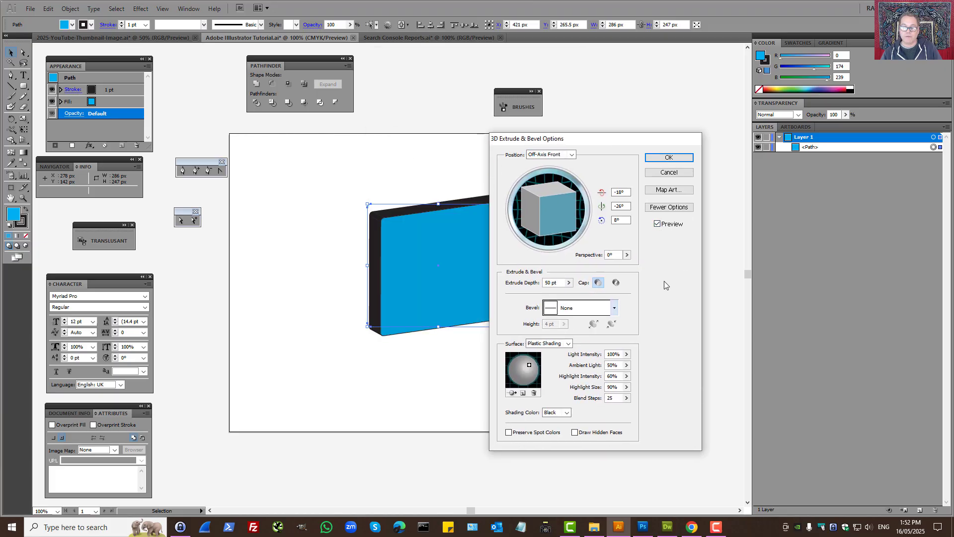
click(560, 233)
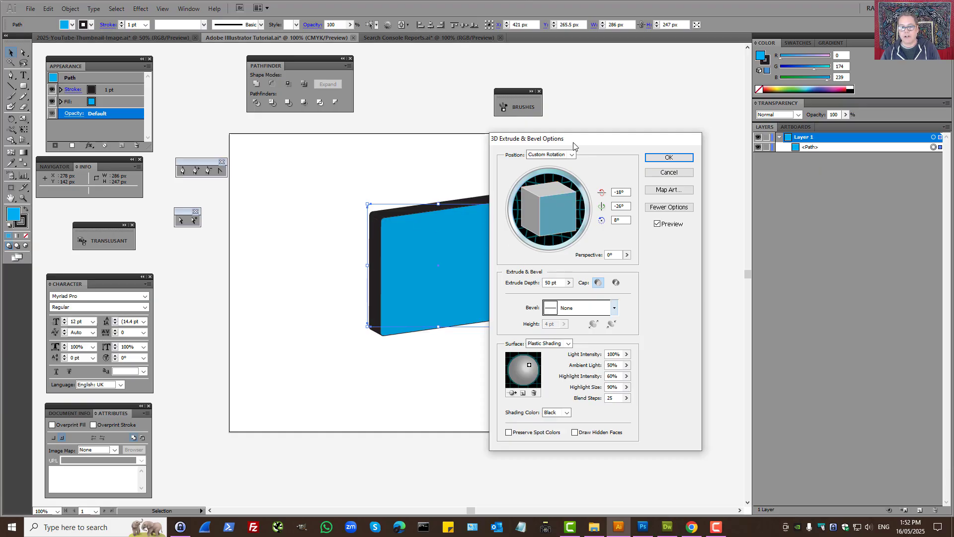
mouse_move(574, 143)
mouse_down()
mouse_move(552, 133)
mouse_move(579, 135)
mouse_up()
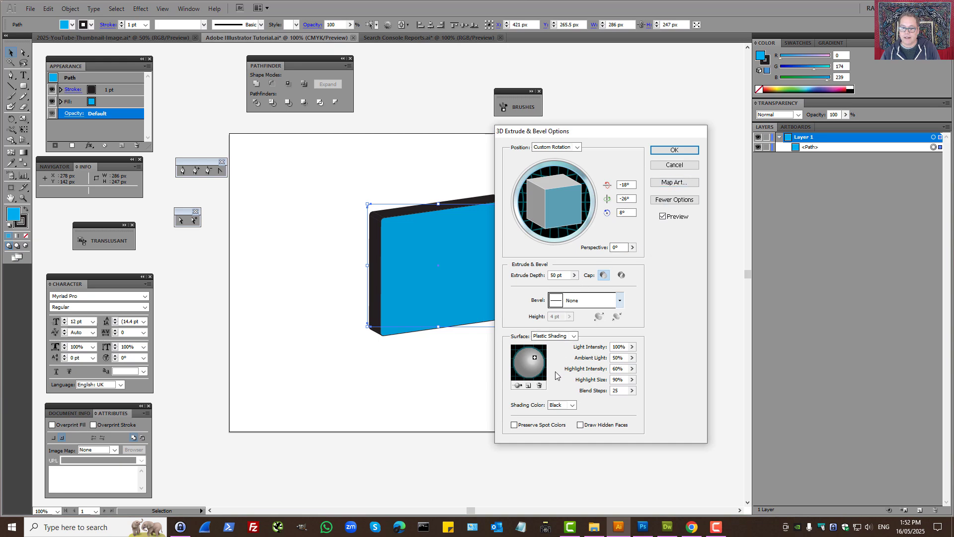
Add a second light to the extrusion's Plastic Shading and place it at the lower left of the shading sphere.
click(527, 385)
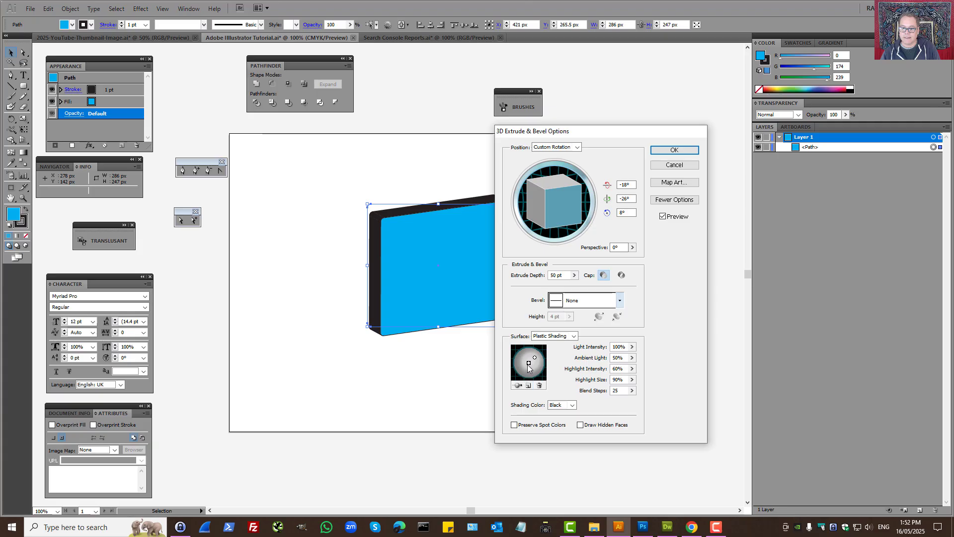
drag(529, 363, 512, 370)
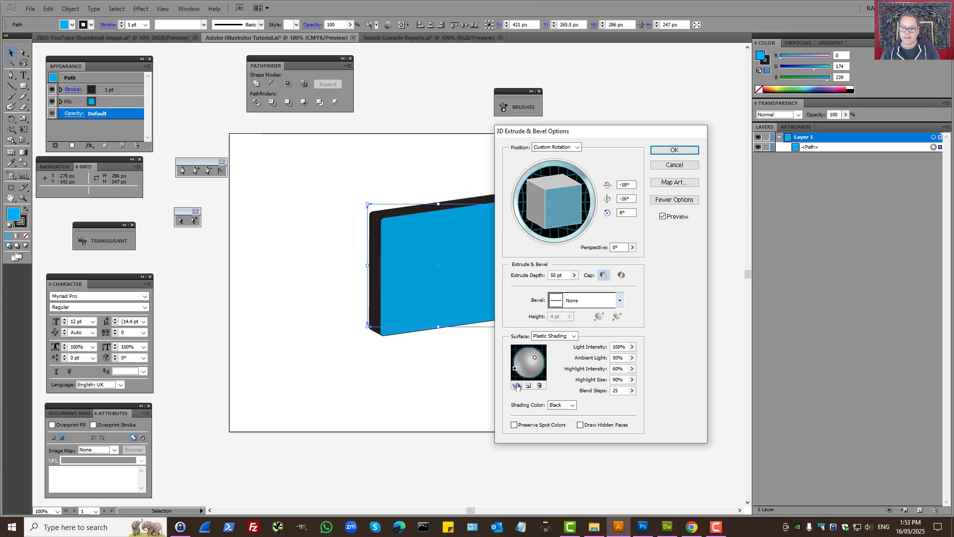
click(520, 368)
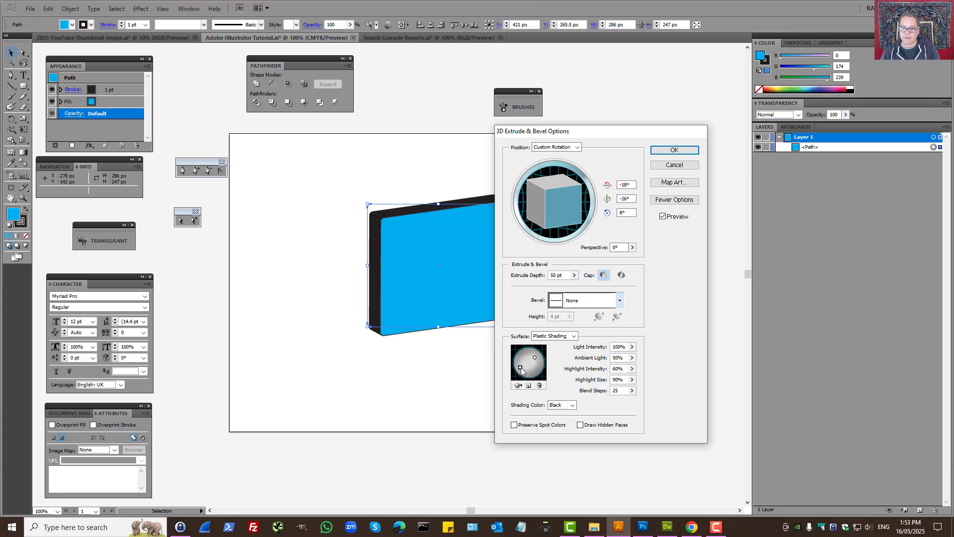
Open the extrusion's Map Art settings and map the Grime symbol onto surface 1, scaled to fit the face.
click(668, 183)
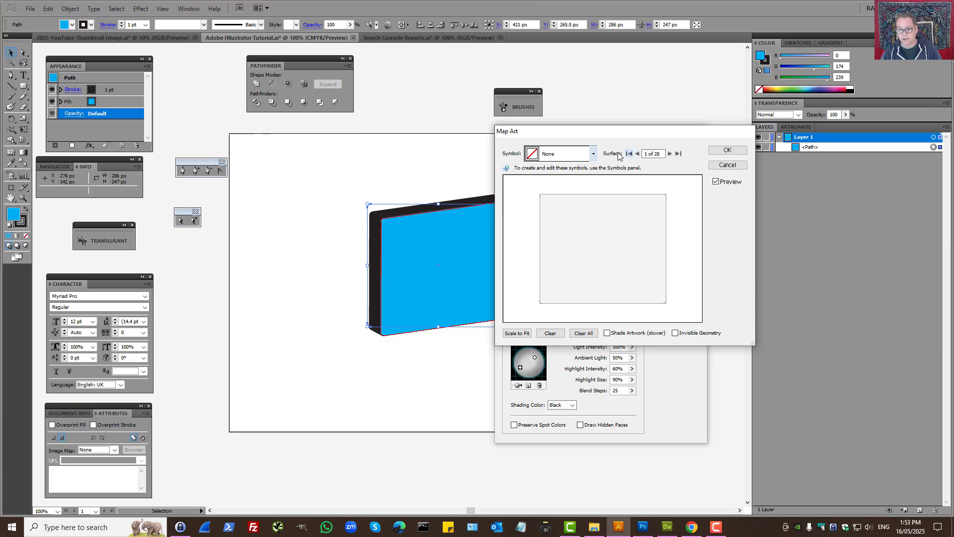
click(670, 155)
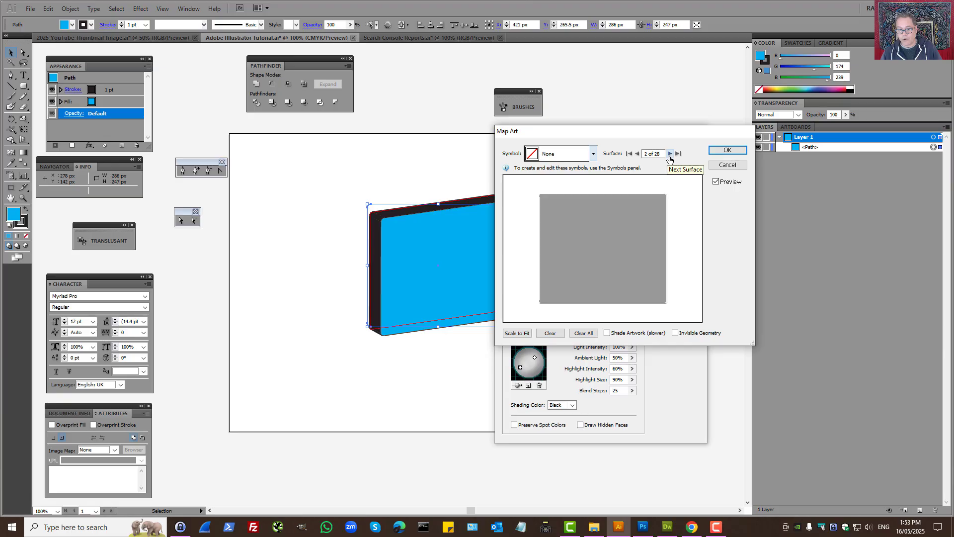
click(637, 154)
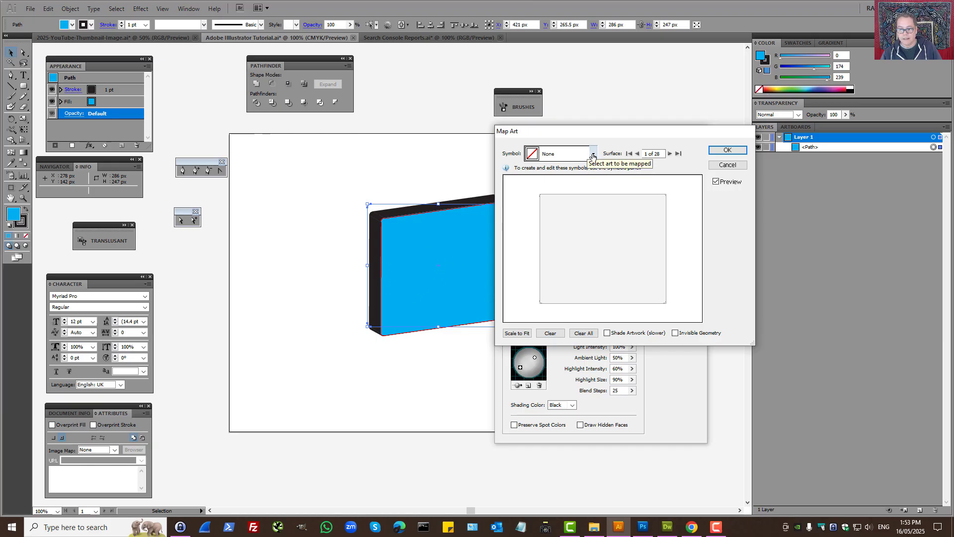
click(593, 155)
click(549, 188)
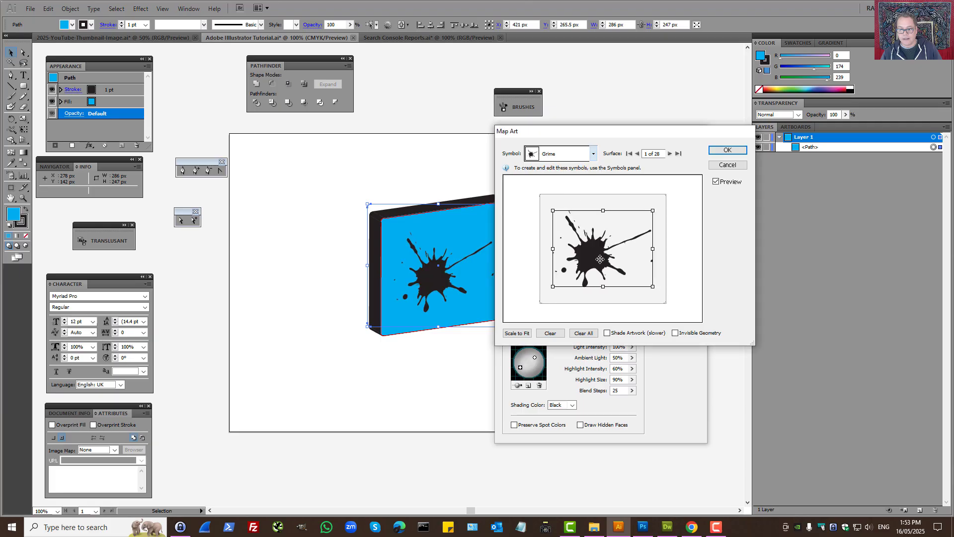
mouse_move(603, 256)
mouse_down()
mouse_move(620, 246)
mouse_move(567, 228)
mouse_move(608, 260)
mouse_move(595, 253)
mouse_up()
drag(653, 208, 612, 239)
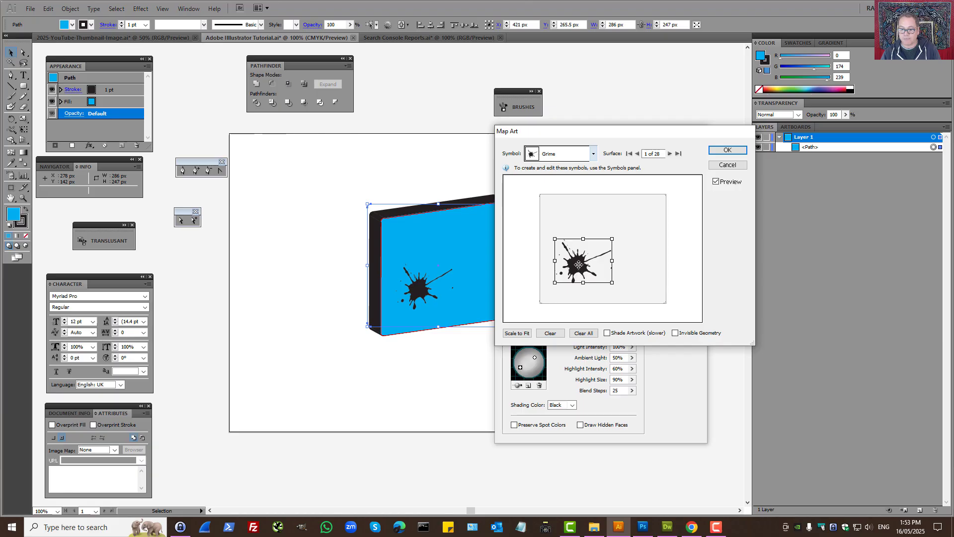
click(520, 334)
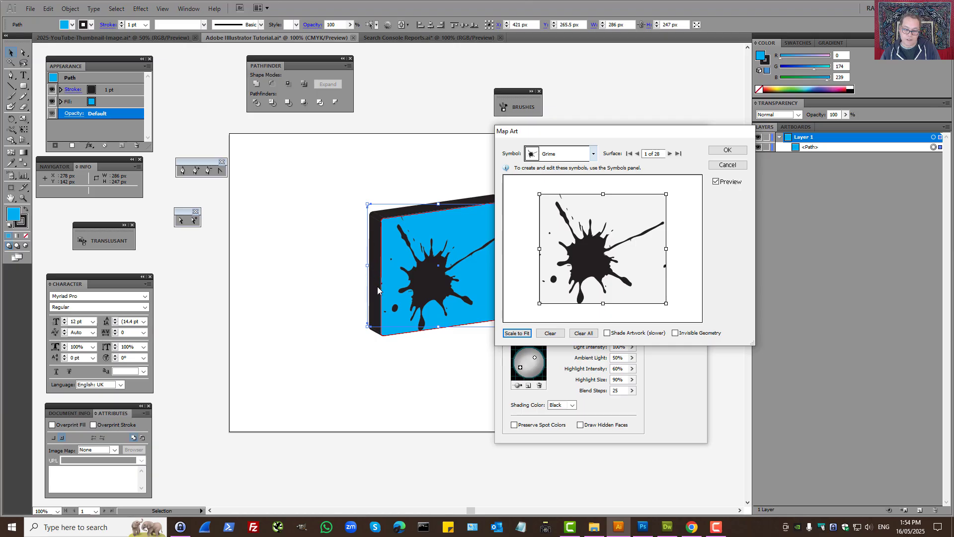
Step through the extrusion's mappable surfaces from 1 to 9 to see which face each one covers, and return to the first surface.
click(668, 155)
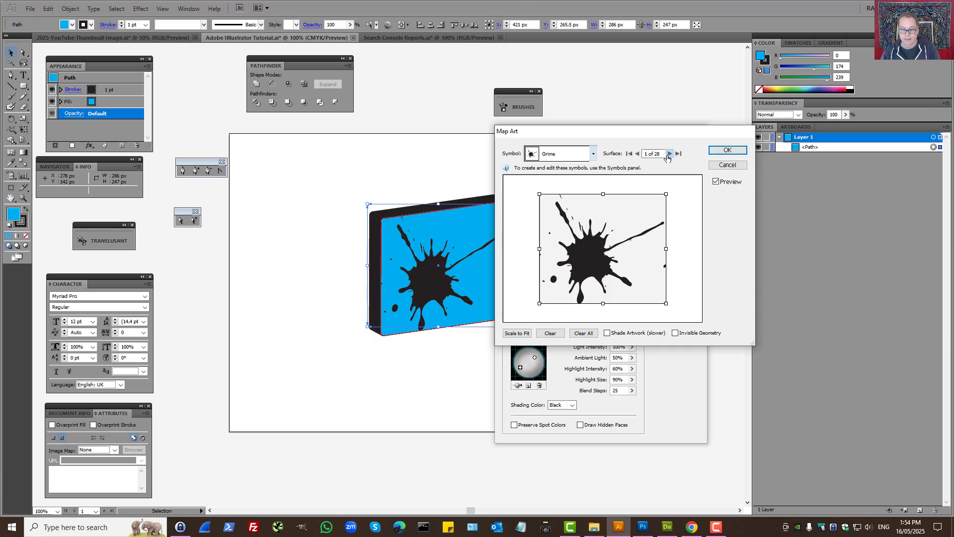
click(668, 155)
click(668, 155)
click(668, 155)
click(668, 156)
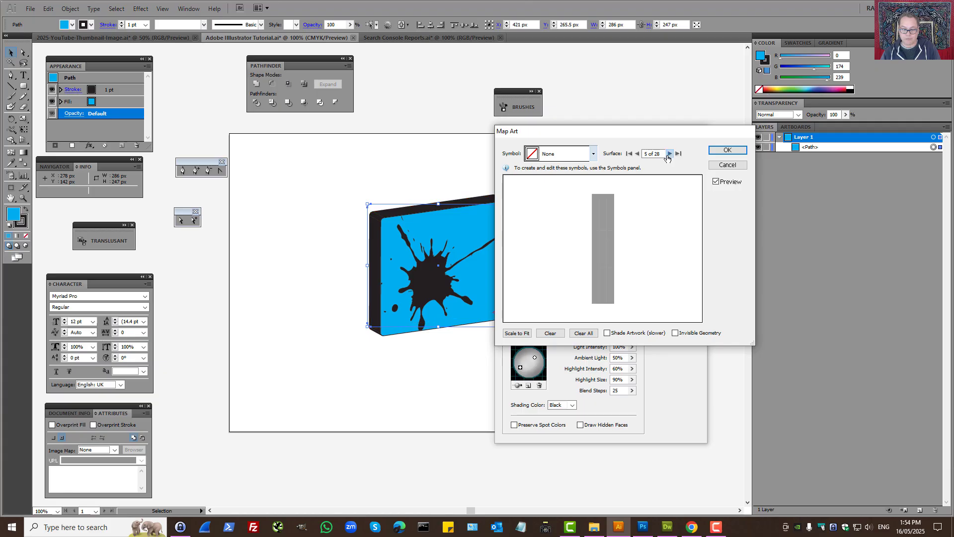
click(667, 155)
click(667, 155)
click(668, 155)
click(668, 155)
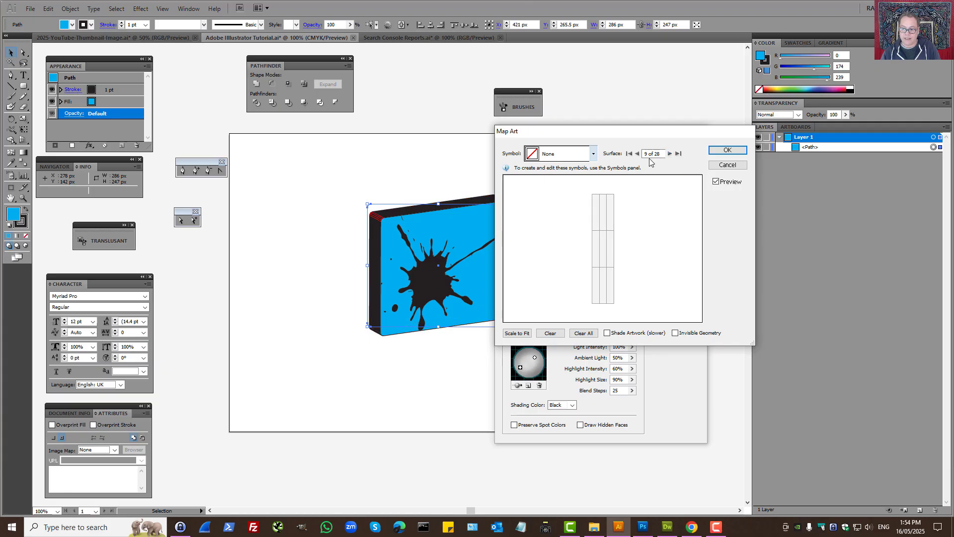
click(629, 153)
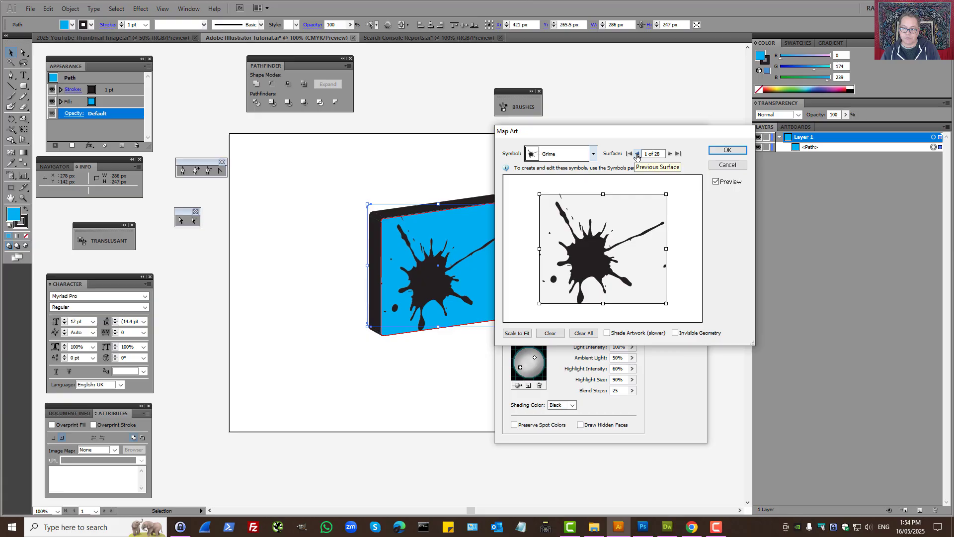
Go to surface 8 and map the Bow symbol onto it, shifted slightly left and down from the centre.
click(652, 154)
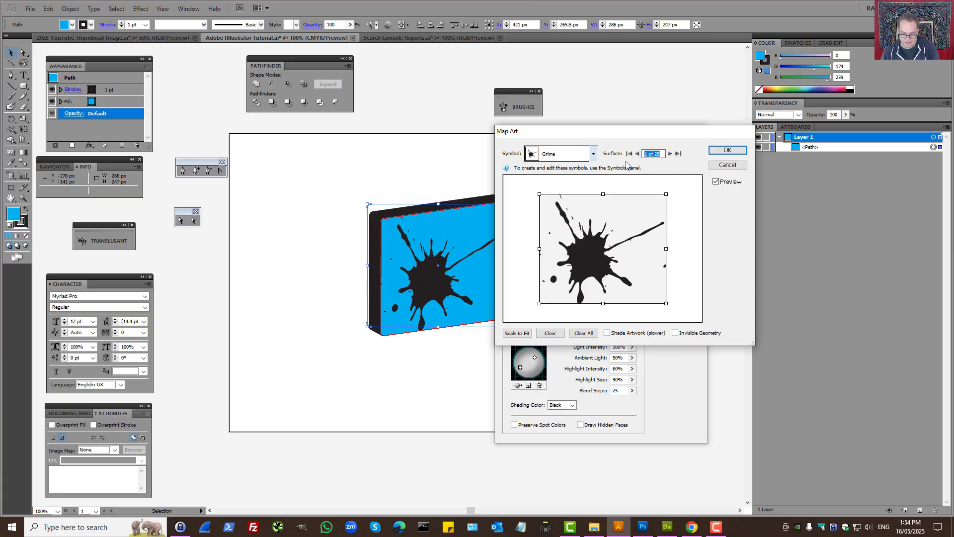
text(9)
click(670, 154)
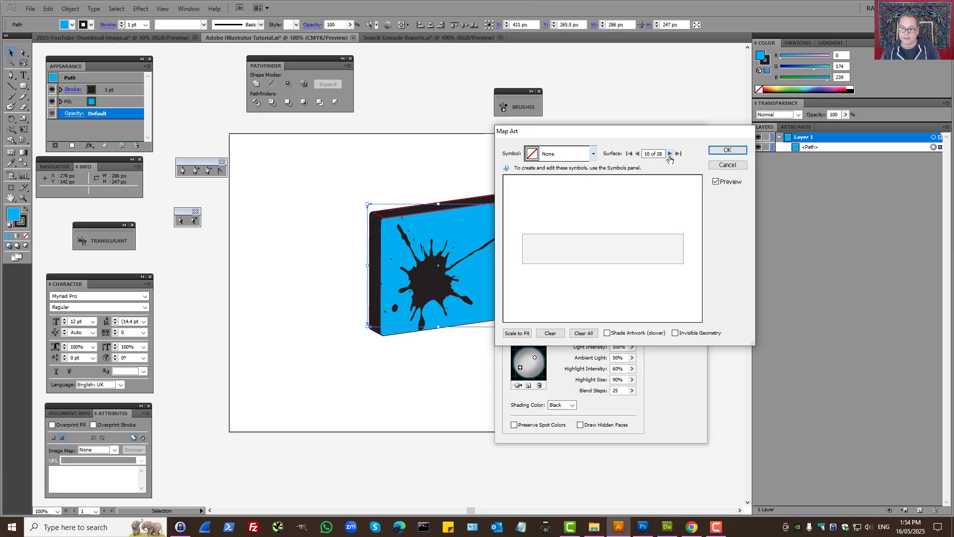
click(636, 155)
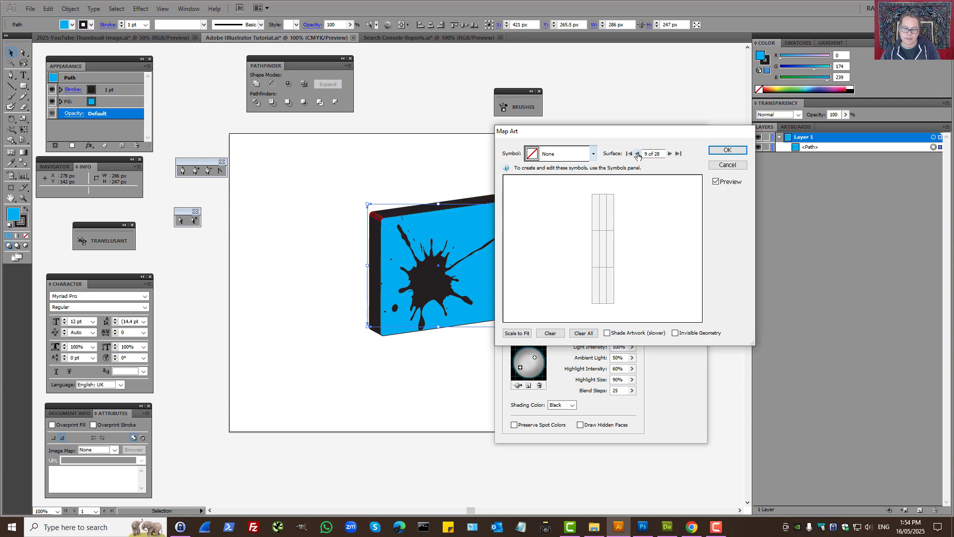
click(638, 154)
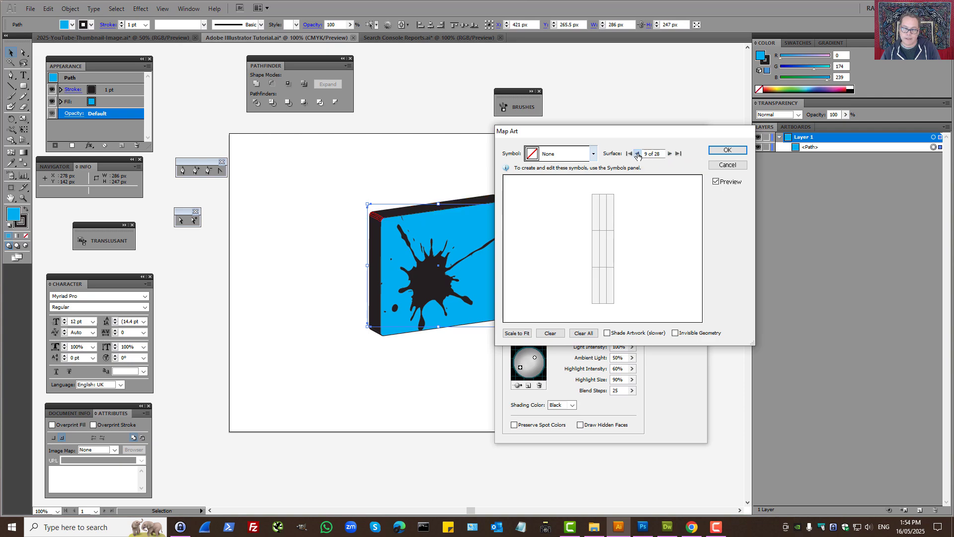
click(592, 155)
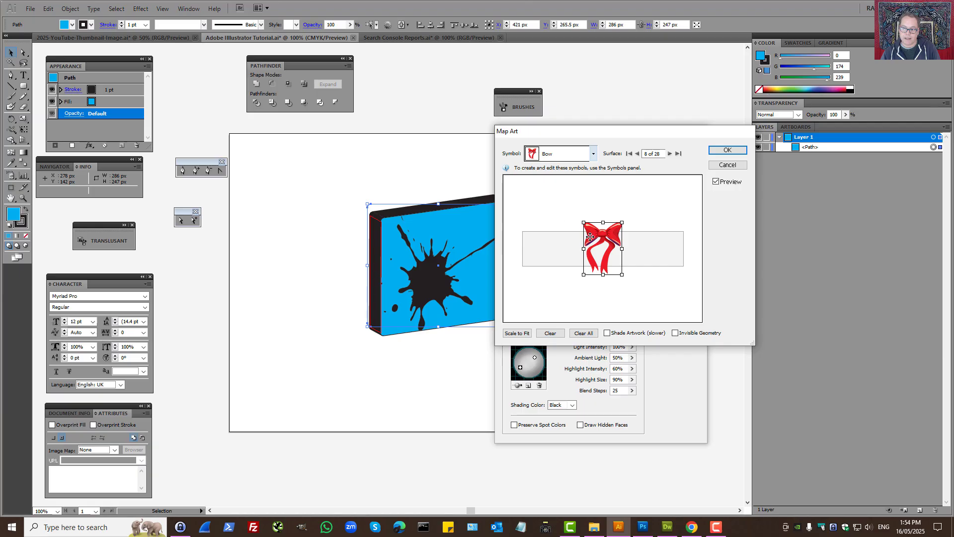
drag(602, 246, 586, 258)
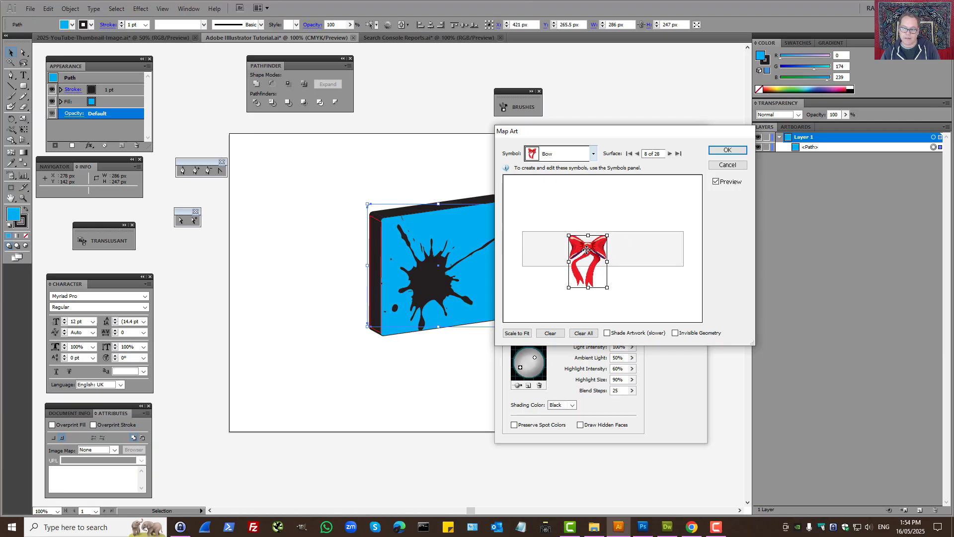
Go to surface 18, the box's left side, and map the Bow symbol onto it toward the right end of the surface.
click(670, 154)
click(669, 154)
click(669, 153)
click(669, 153)
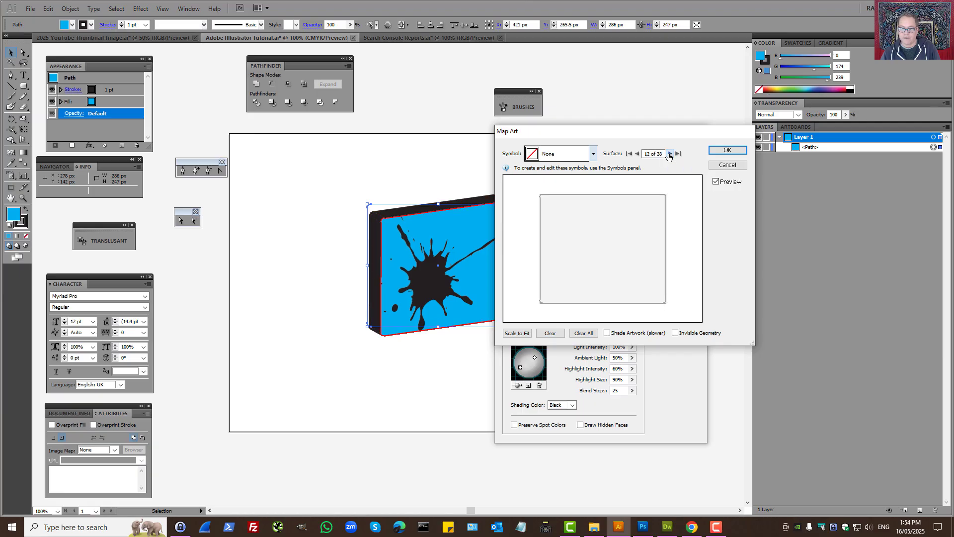
click(670, 153)
click(669, 154)
click(669, 154)
click(669, 154)
click(669, 154)
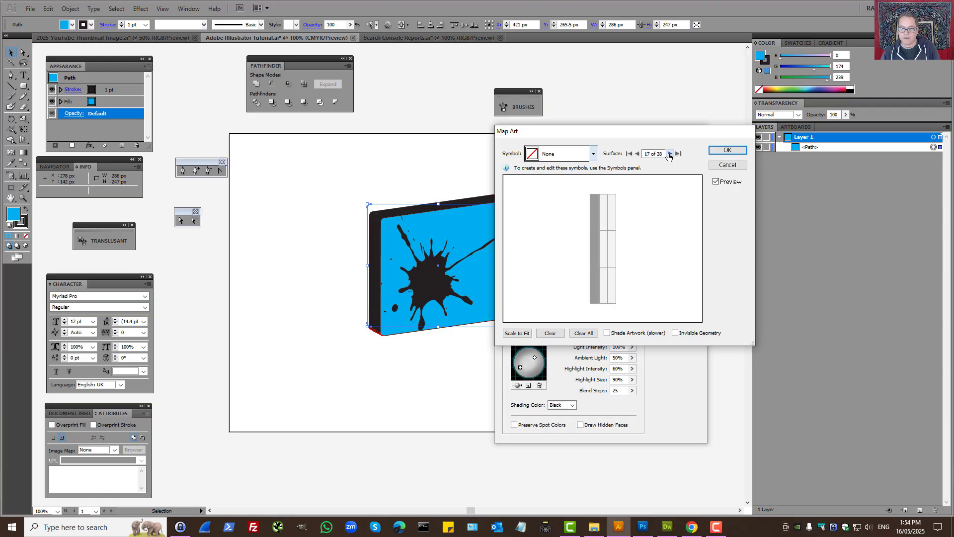
click(669, 154)
click(593, 154)
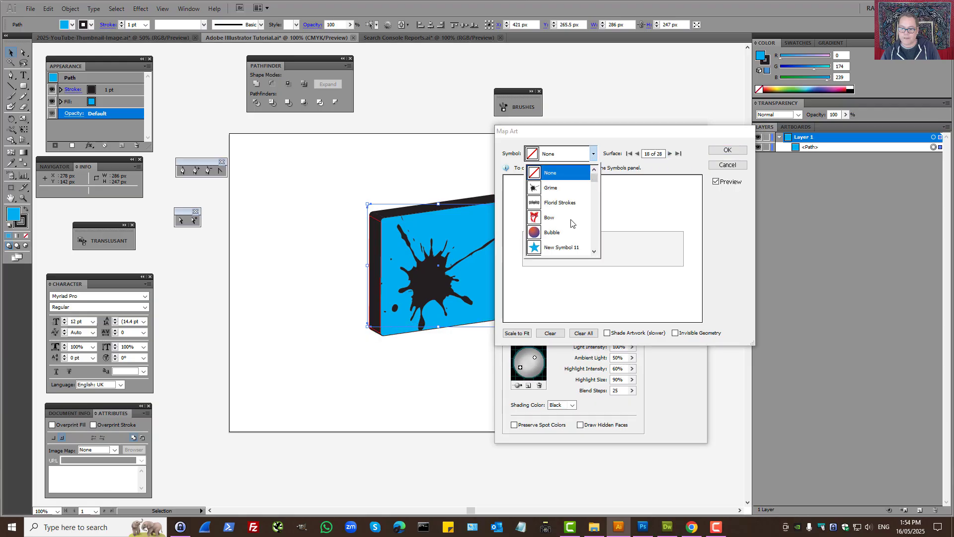
click(550, 218)
drag(602, 258, 639, 250)
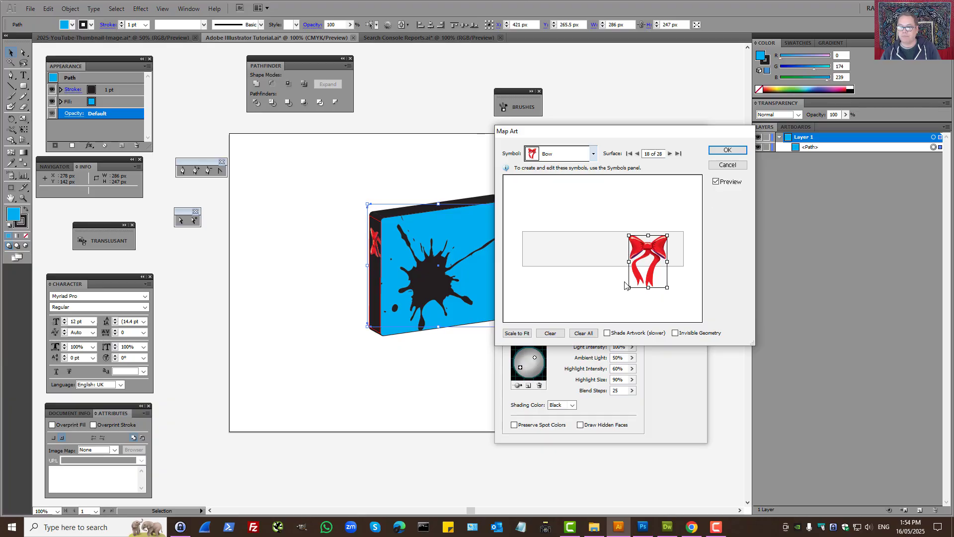
Accept the mapped art, apply the 3D Extrude & Bevel effect, and deselect the box.
click(729, 167)
click(727, 150)
click(680, 151)
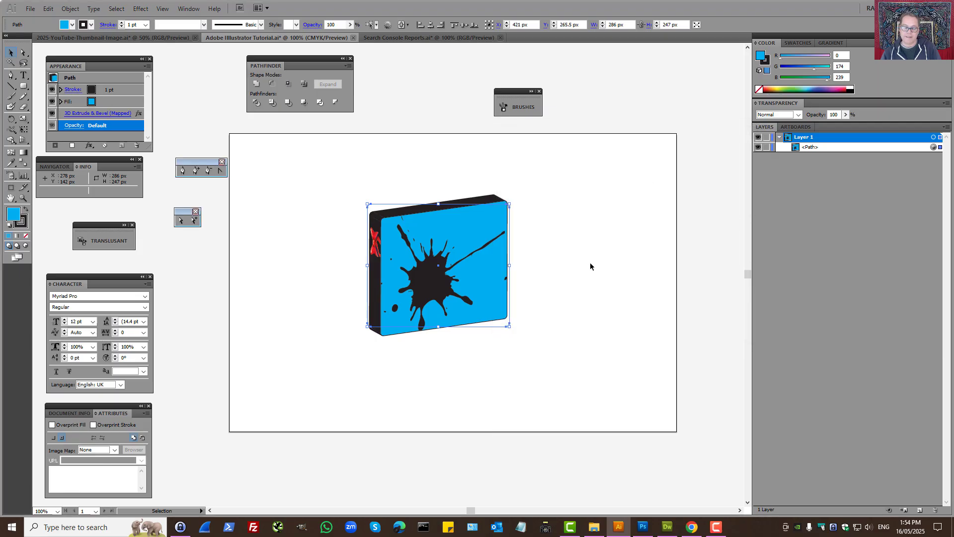
click(572, 265)
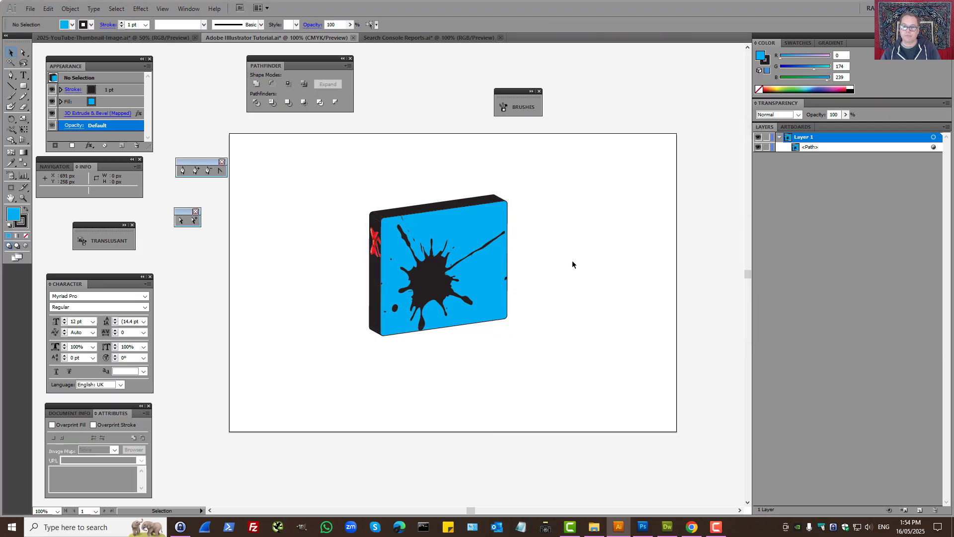
Add a new layer, place the Arrow symbol from the 3D Symbols library on the artboard's lower left area, and enlarge it.
click(920, 512)
click(189, 8)
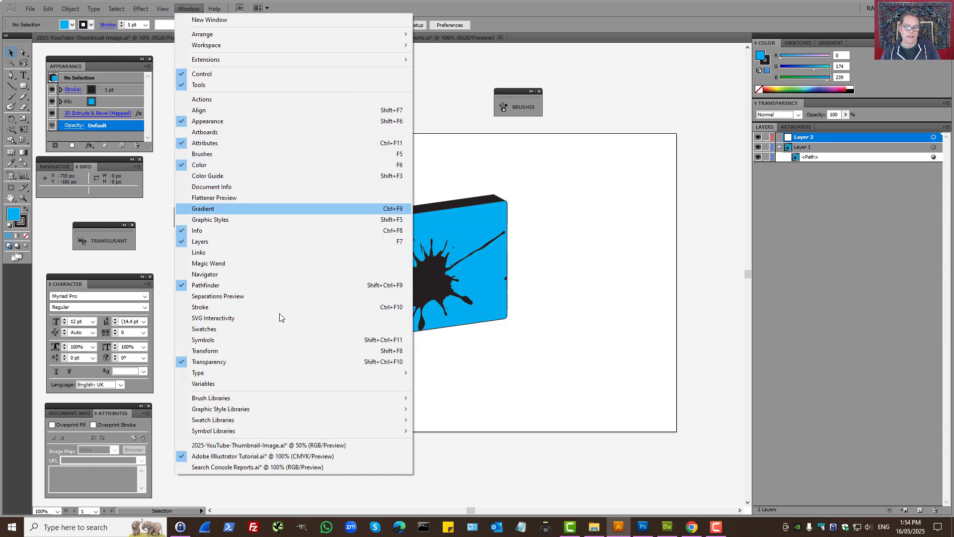
mouse_move(255, 435)
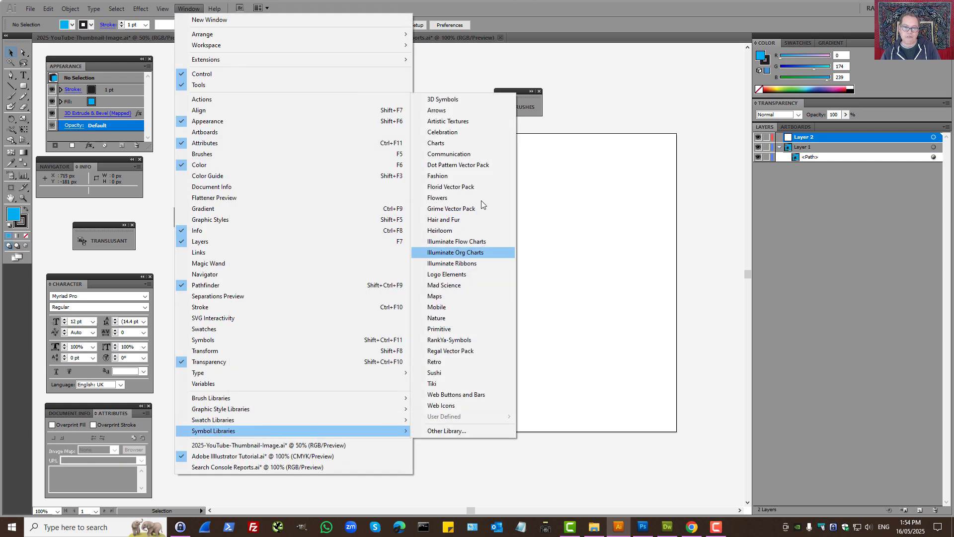
click(442, 100)
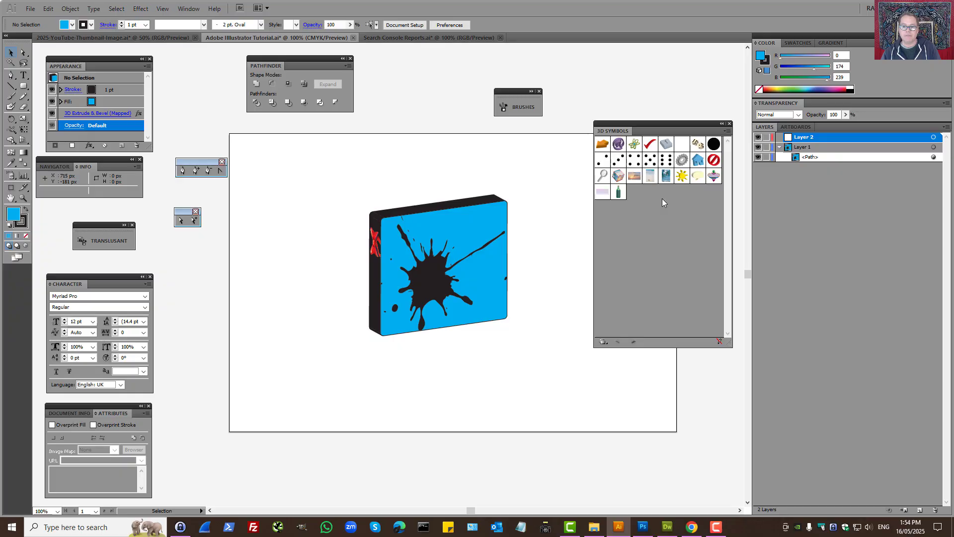
drag(603, 144, 288, 354)
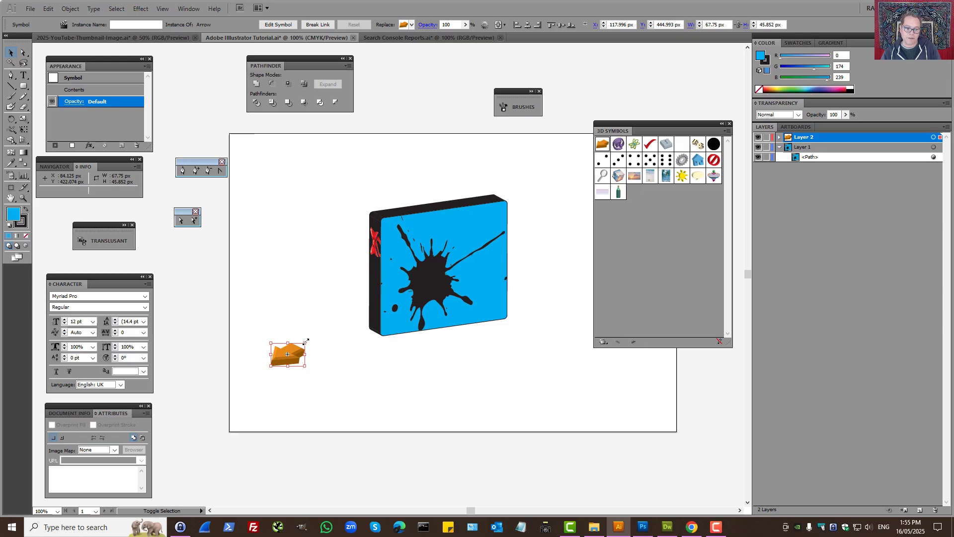
drag(305, 342, 361, 305)
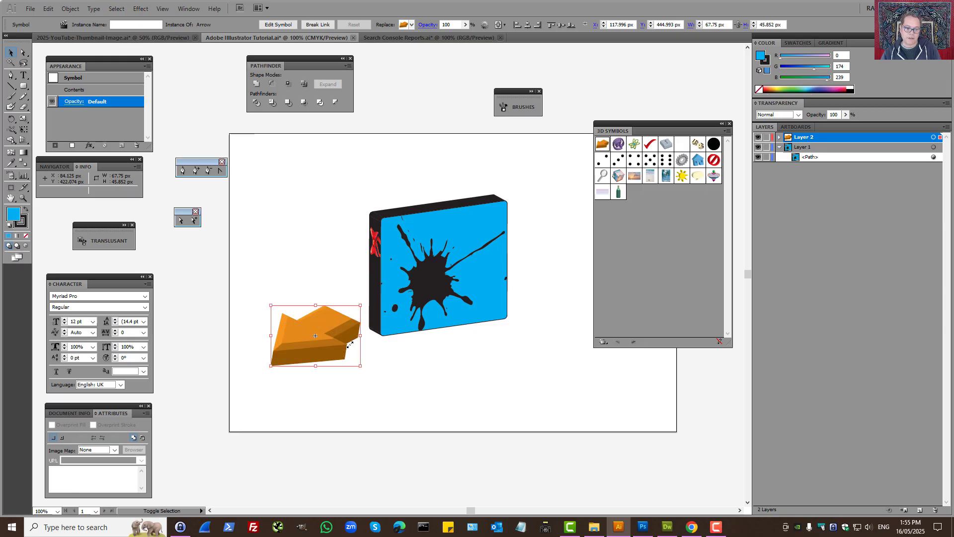
Break the arrow's link to its symbol, move it up beside the box, and close the 3D Symbols library.
click(325, 27)
drag(301, 357, 288, 290)
click(308, 348)
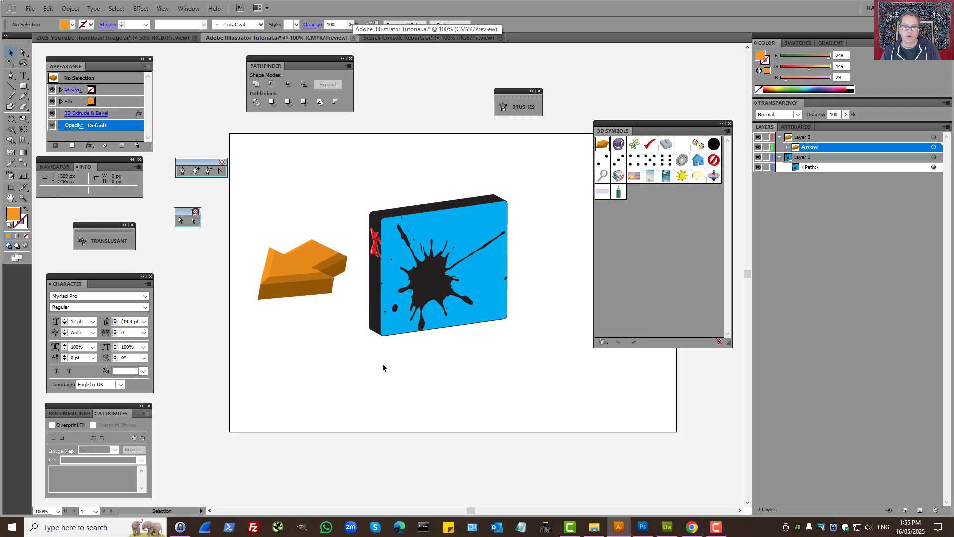
click(729, 123)
Select the arrow, reopen the 3D Symbols library to view its ready-made symbols, and close it again.
drag(248, 223, 336, 342)
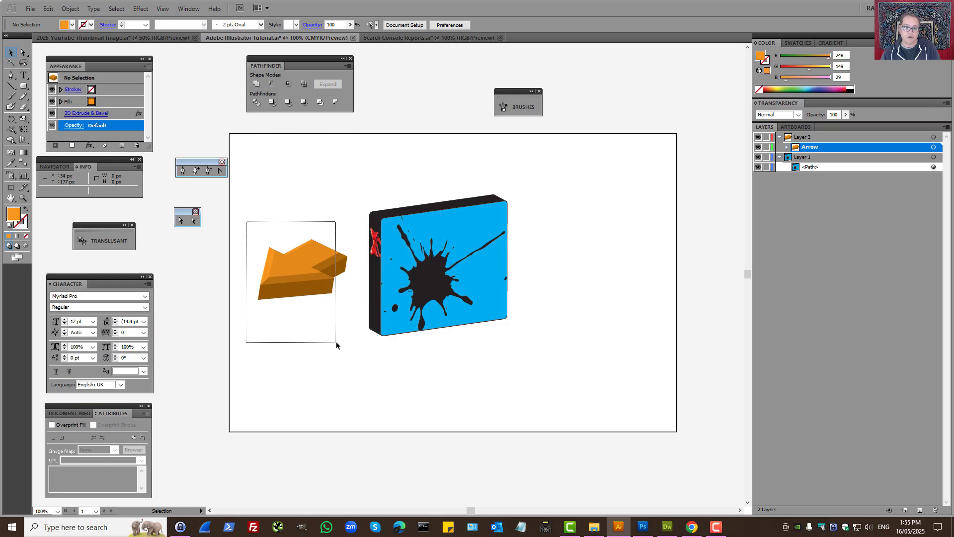
click(189, 8)
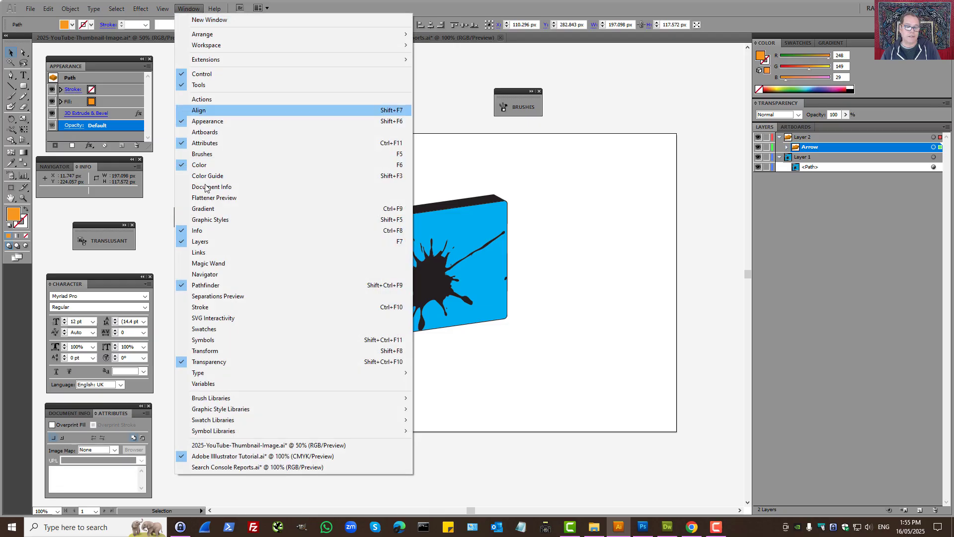
mouse_move(234, 433)
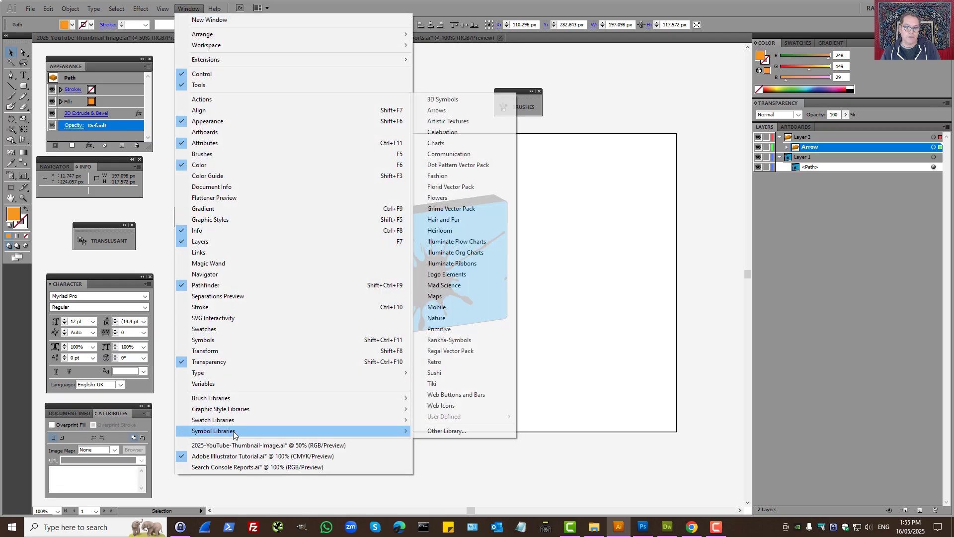
click(473, 100)
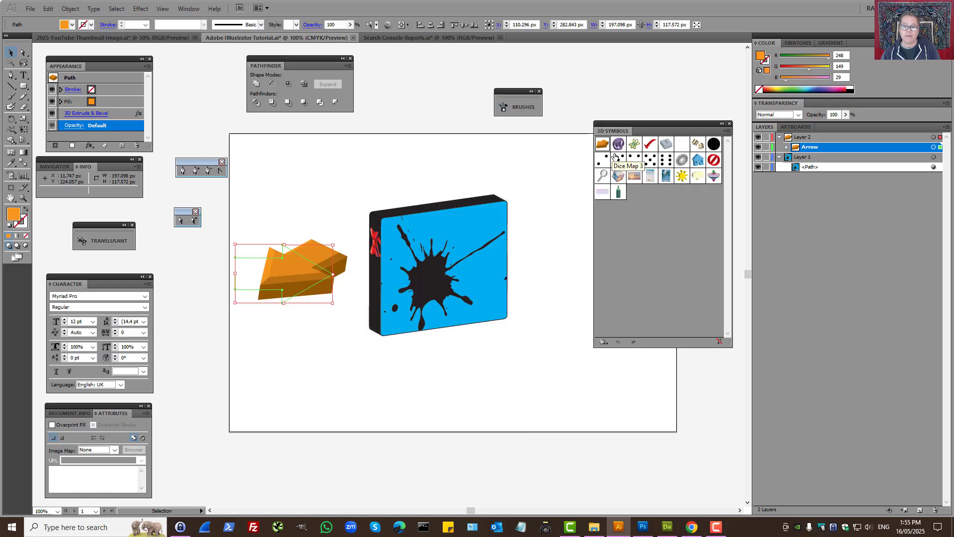
click(729, 124)
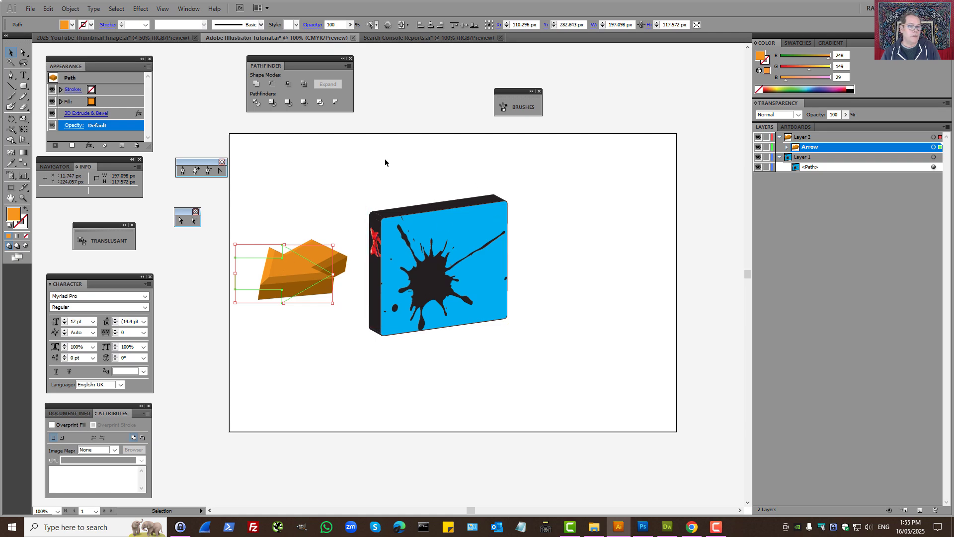
click(313, 154)
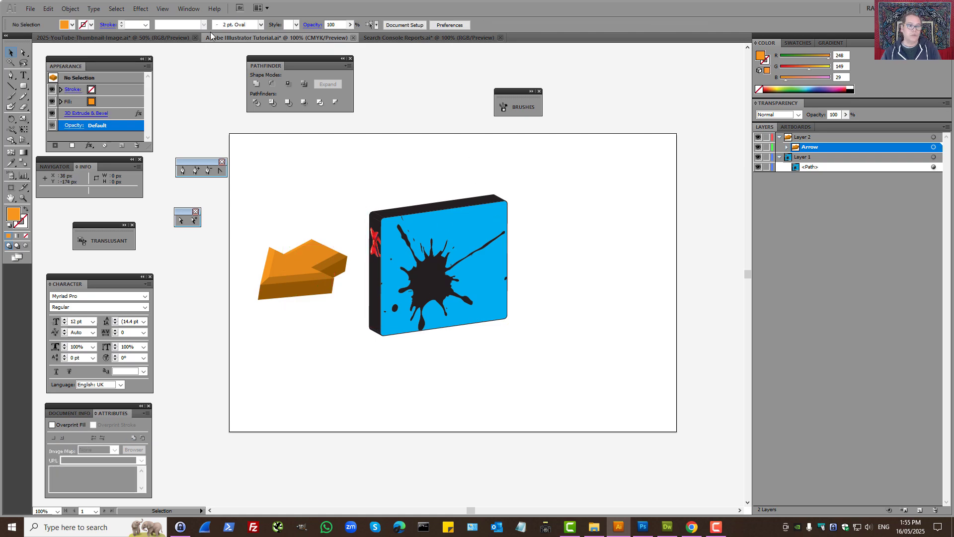
Display the document's symbols and draw a flare about 524 px wide above the orange arrow.
click(182, 12)
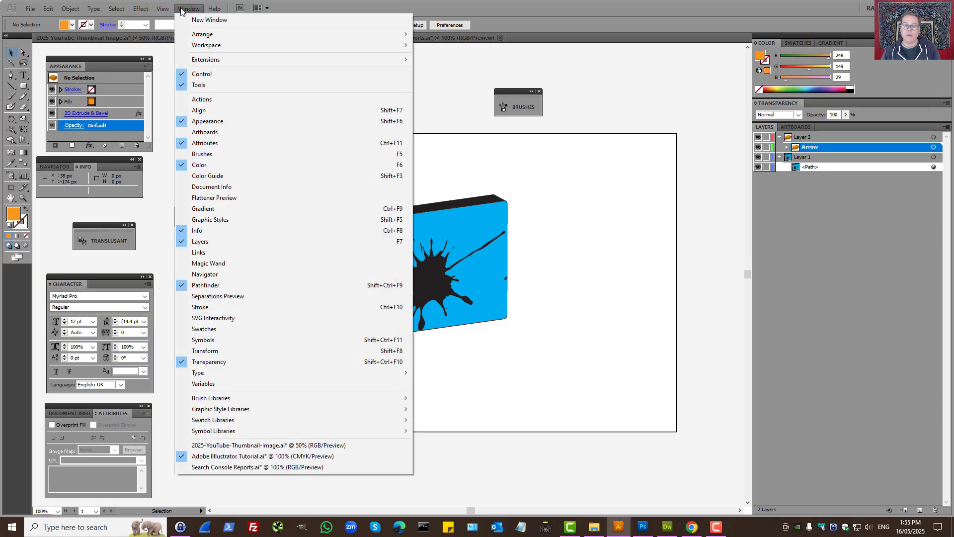
click(202, 344)
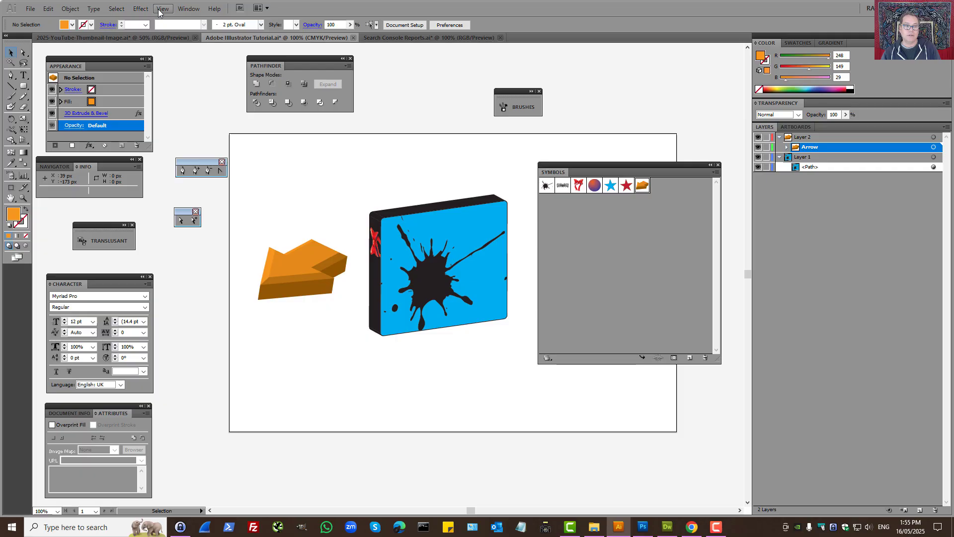
click(141, 8)
mouse_move(174, 65)
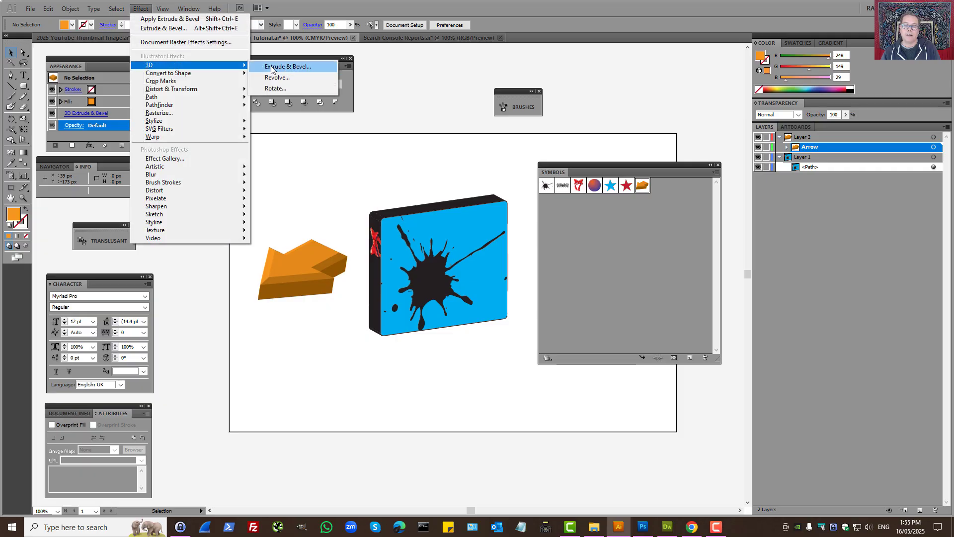
click(670, 257)
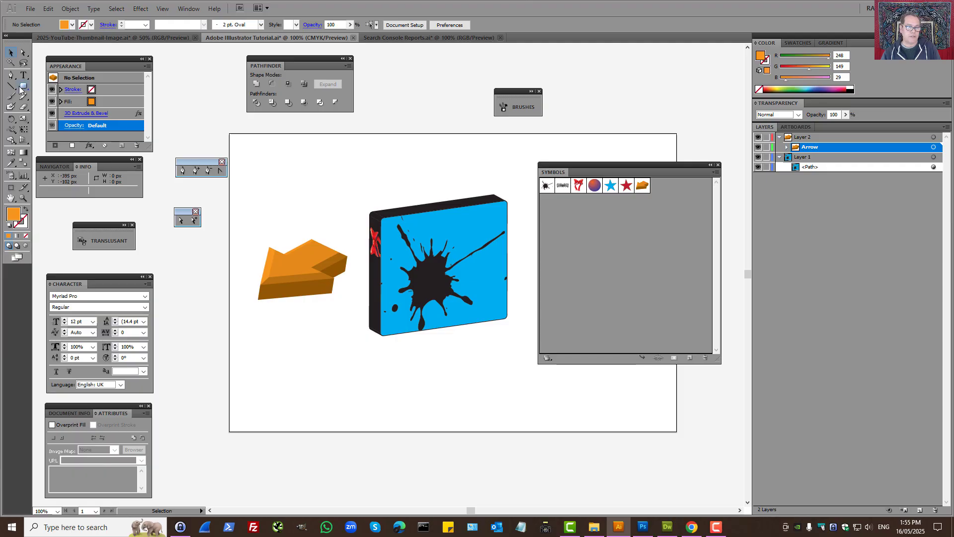
drag(25, 90, 55, 140)
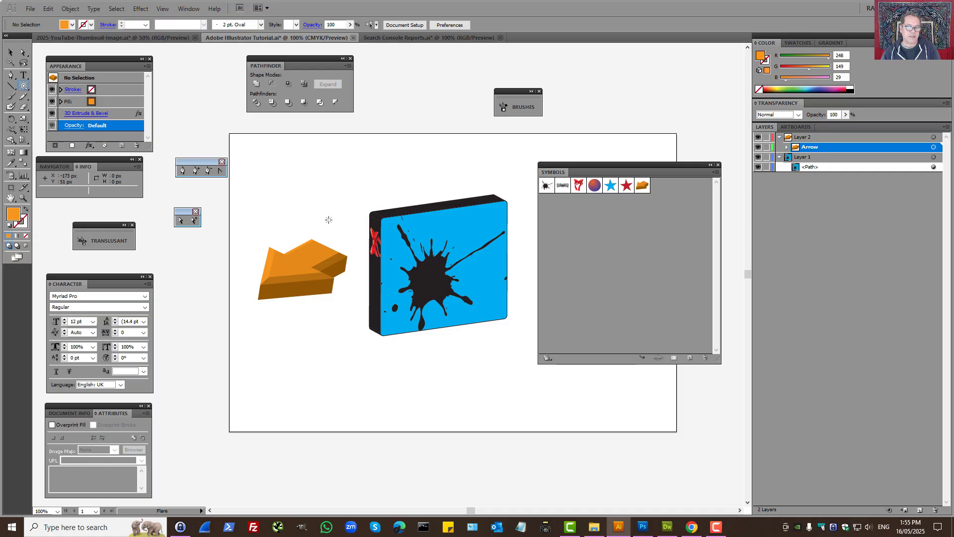
drag(286, 184, 303, 215)
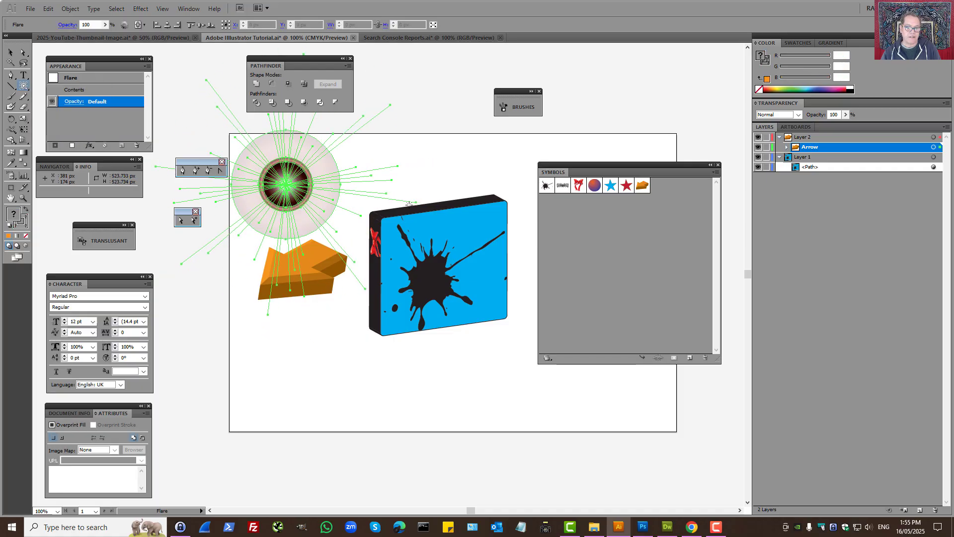
Turn the flare into a Graphic symbol named New Symbol Flare and break the artwork's link to it.
key(a)
drag(323, 176, 615, 257)
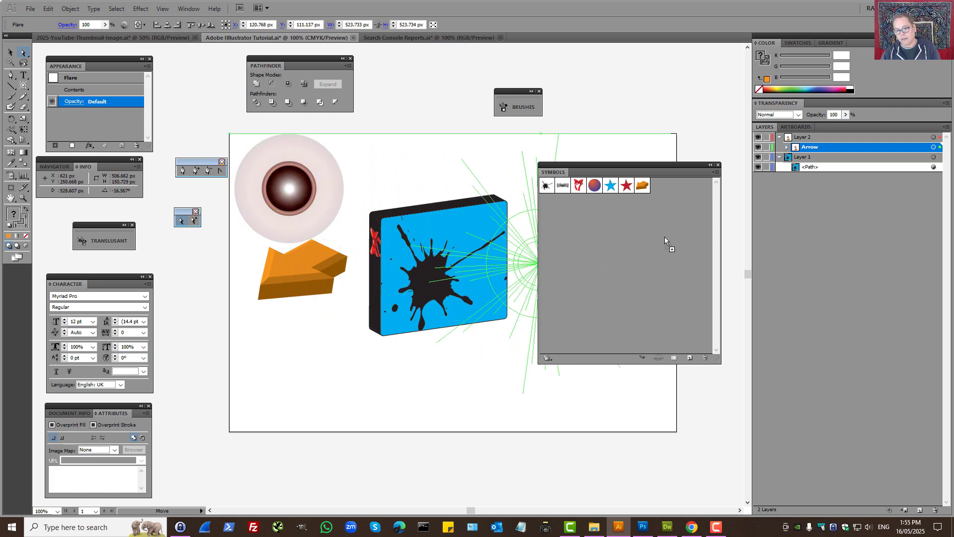
drag(664, 237, 663, 229)
click(460, 230)
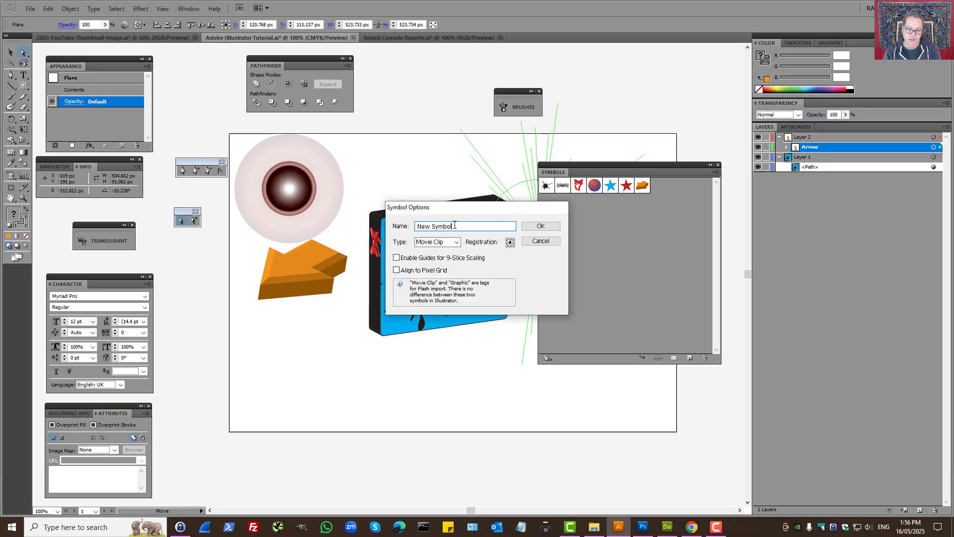
text(Flare)
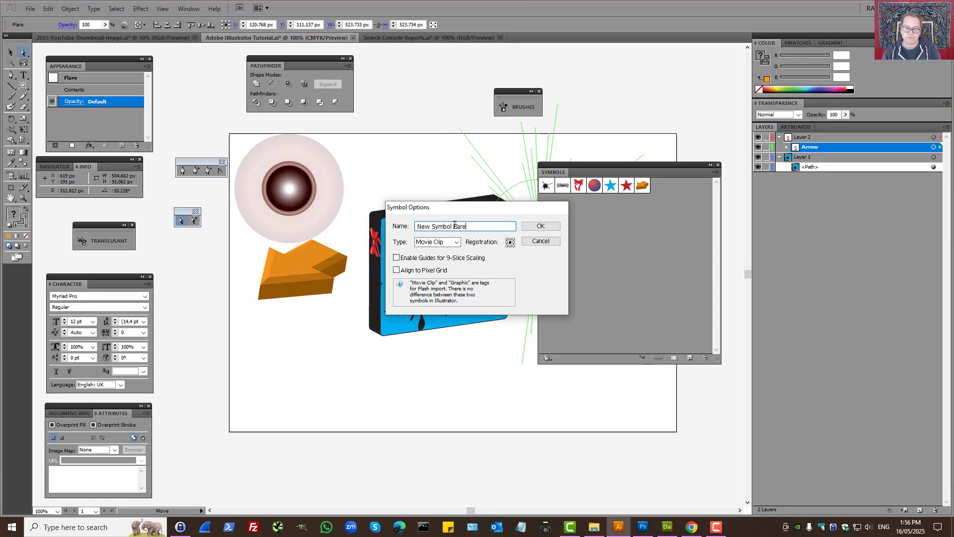
click(455, 242)
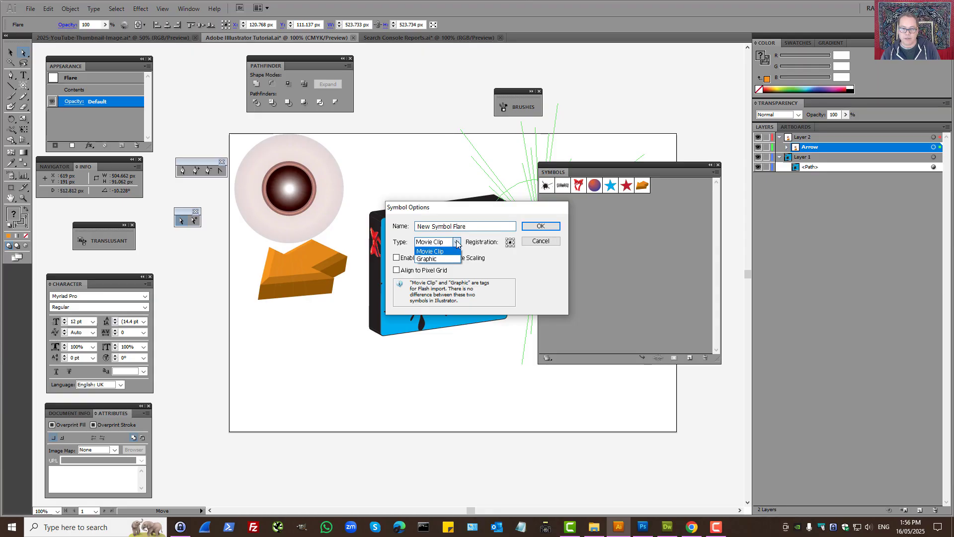
click(428, 259)
click(541, 228)
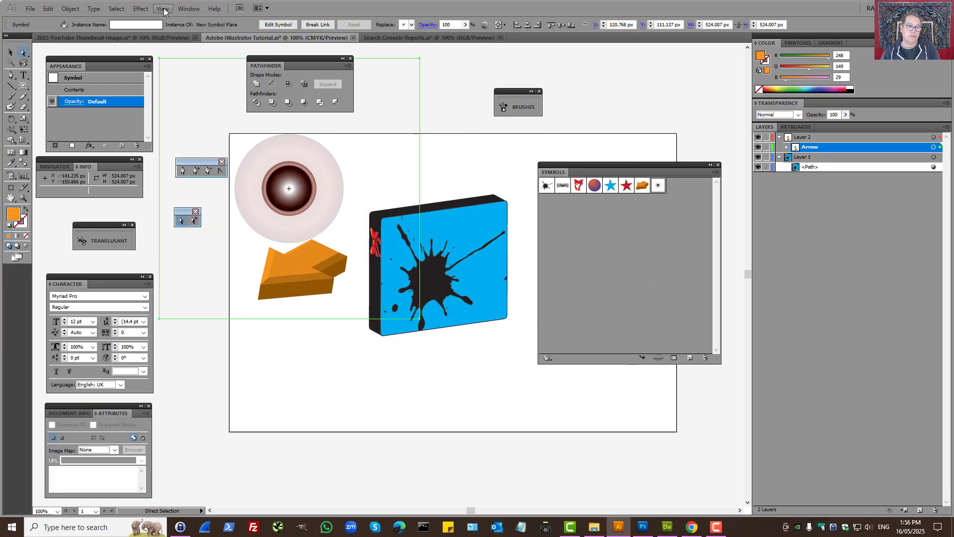
click(318, 25)
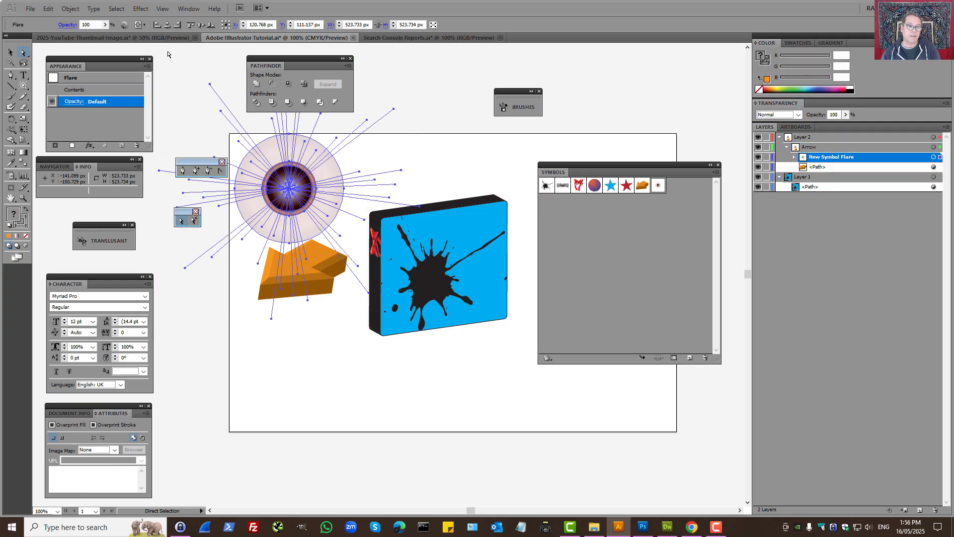
click(140, 9)
Try mapping the New Symbol Flare symbol onto surface 1 of the blue box with Extrude & Bevel, and cancel it.
click(447, 251)
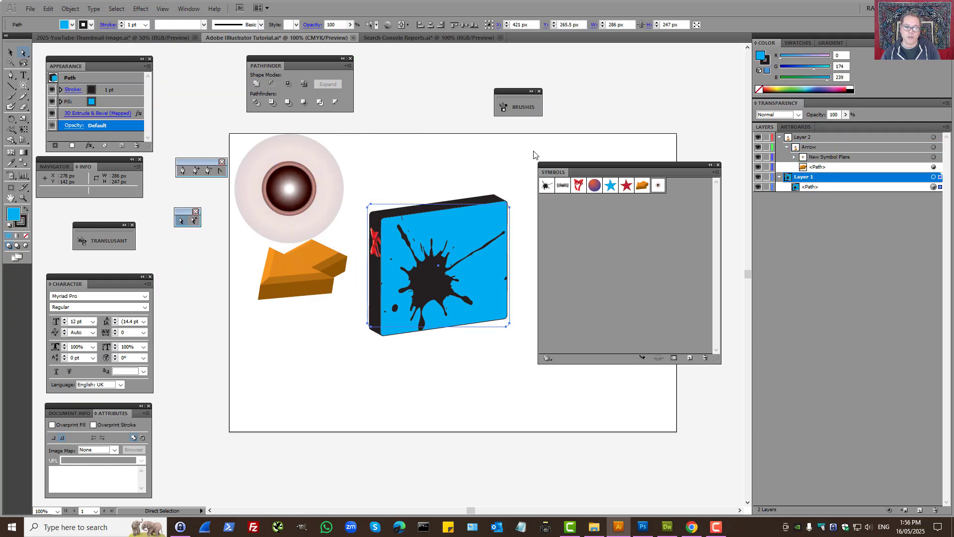
click(141, 9)
mouse_move(179, 70)
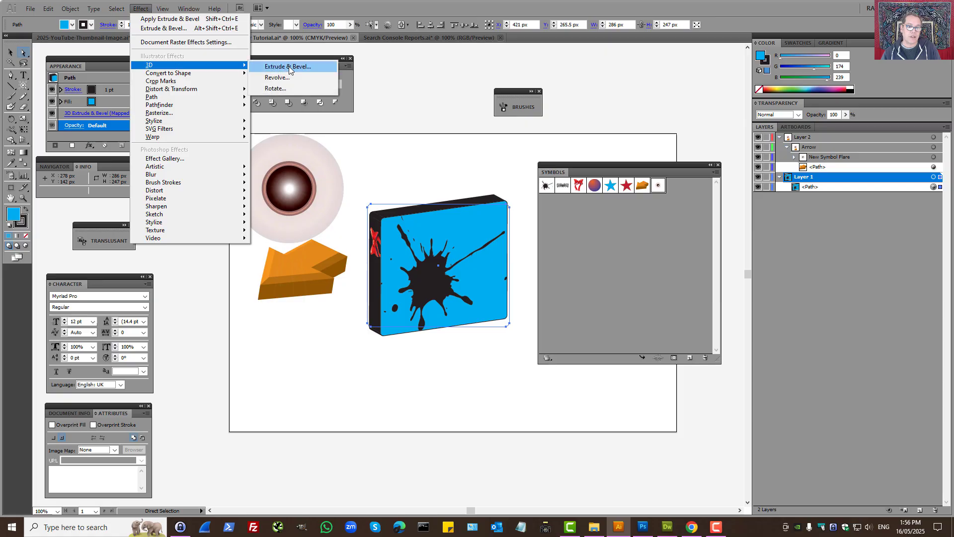
click(298, 65)
click(673, 184)
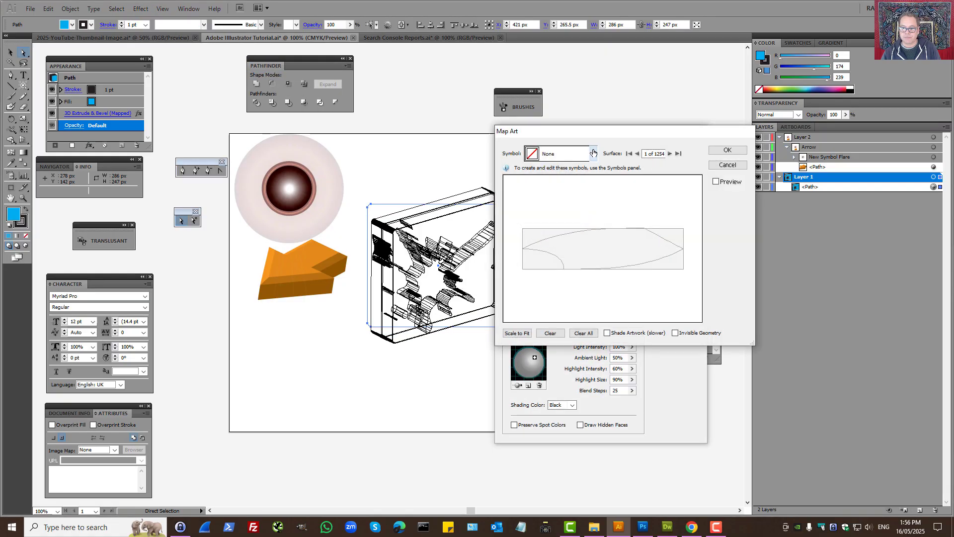
click(593, 153)
scroll(580, 199, down, 3)
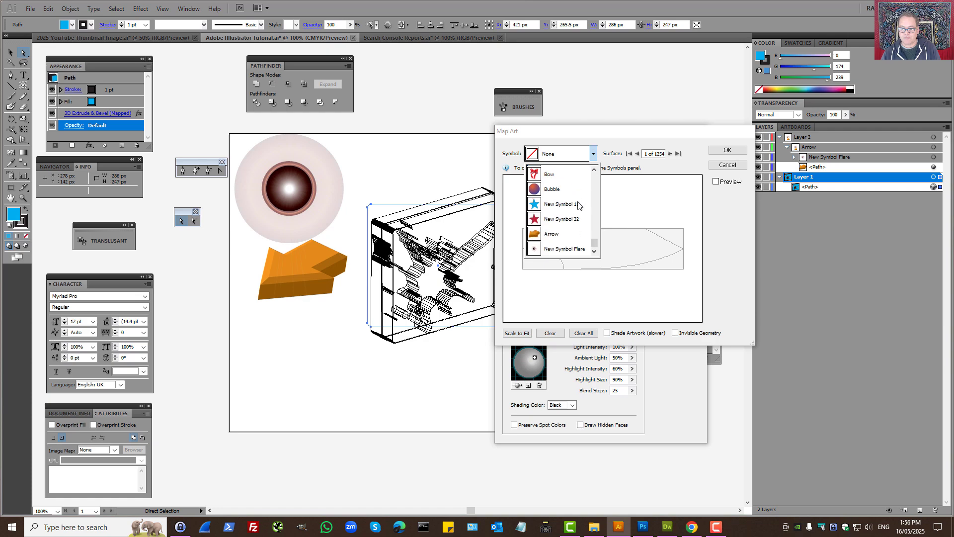
click(556, 249)
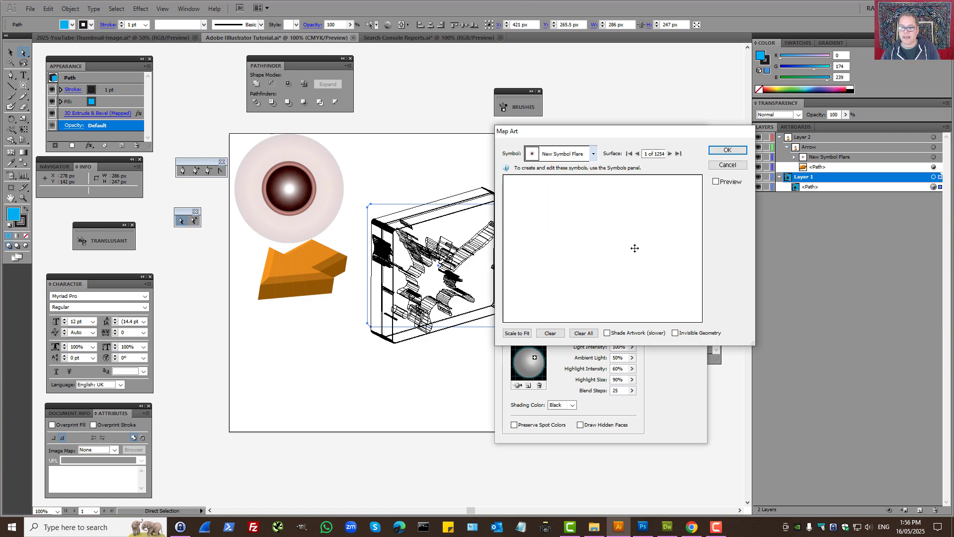
click(729, 166)
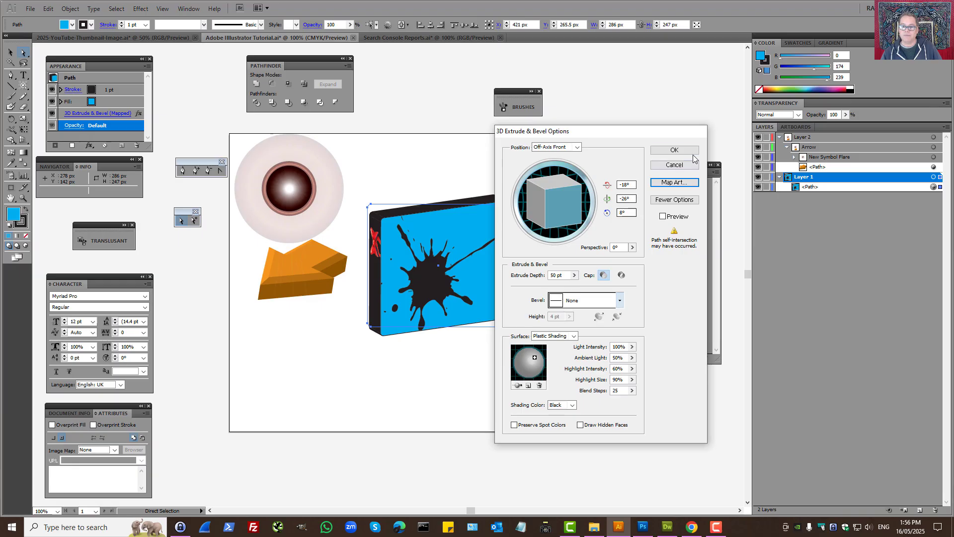
click(673, 164)
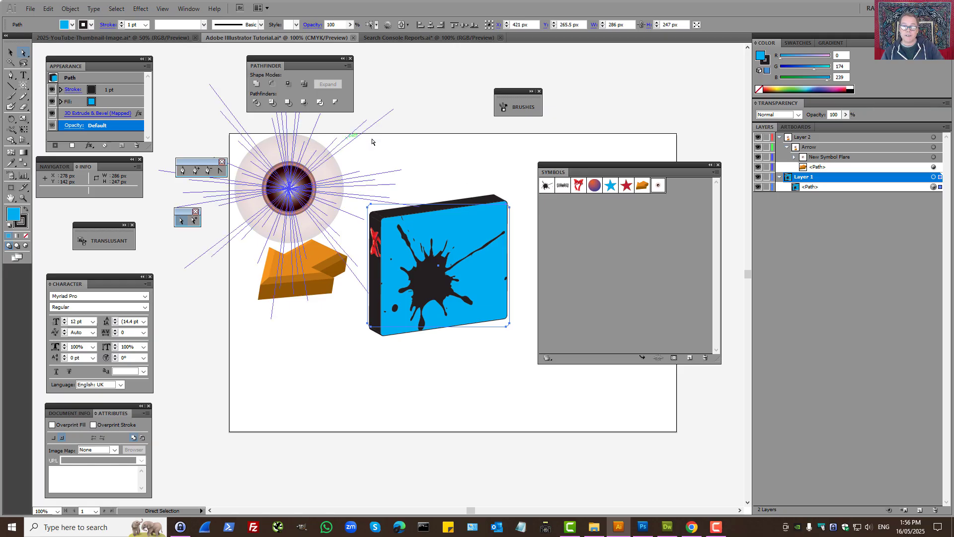
Delete all artwork from the artboard and collapse the symbol collection.
click(341, 366)
key(v)
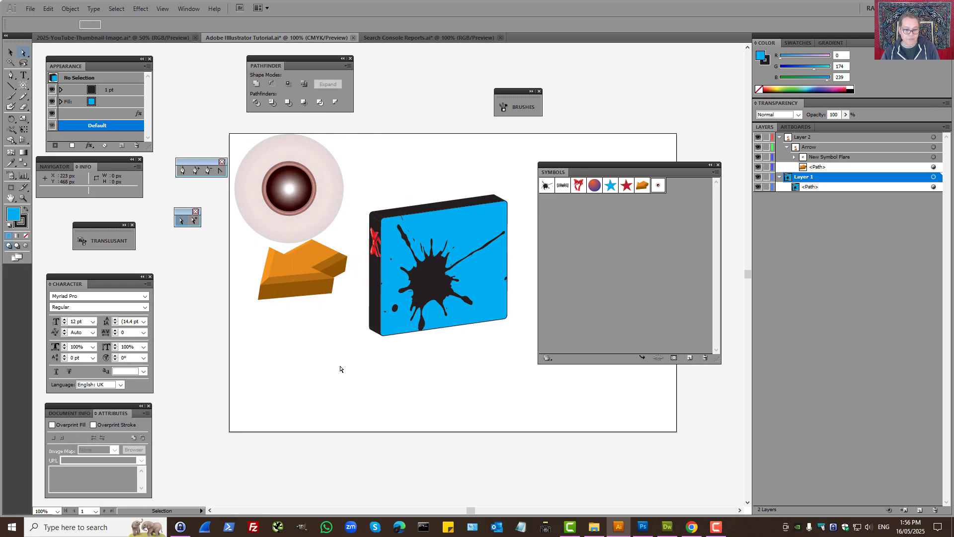
key(ctrl+a)
key(Delete)
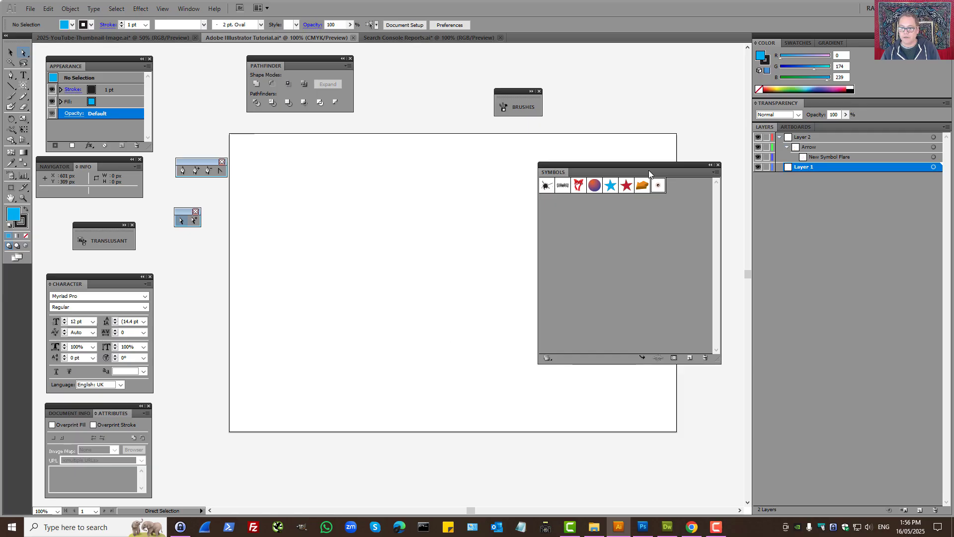
click(710, 165)
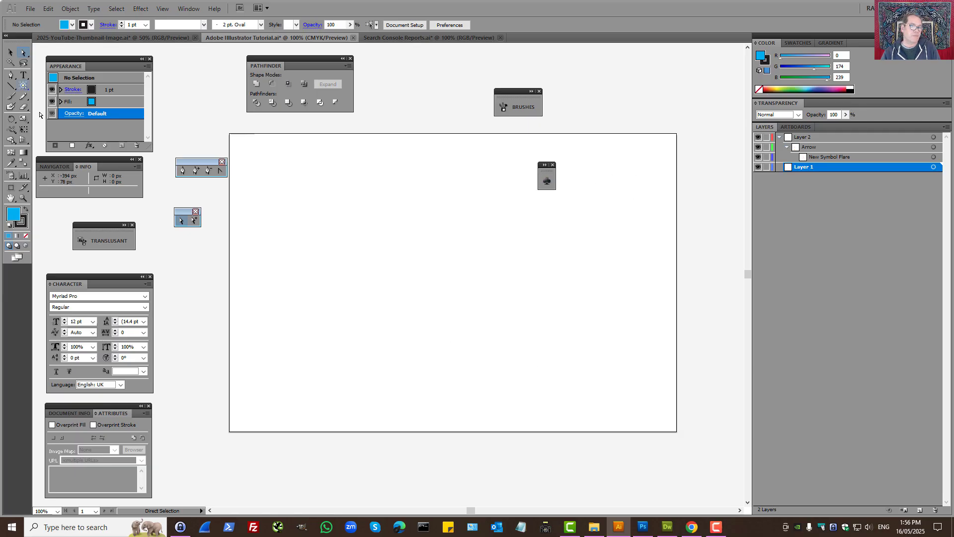
Add the text "3D TEXT" near the middle of the empty artboard.
key(t)
click(365, 259)
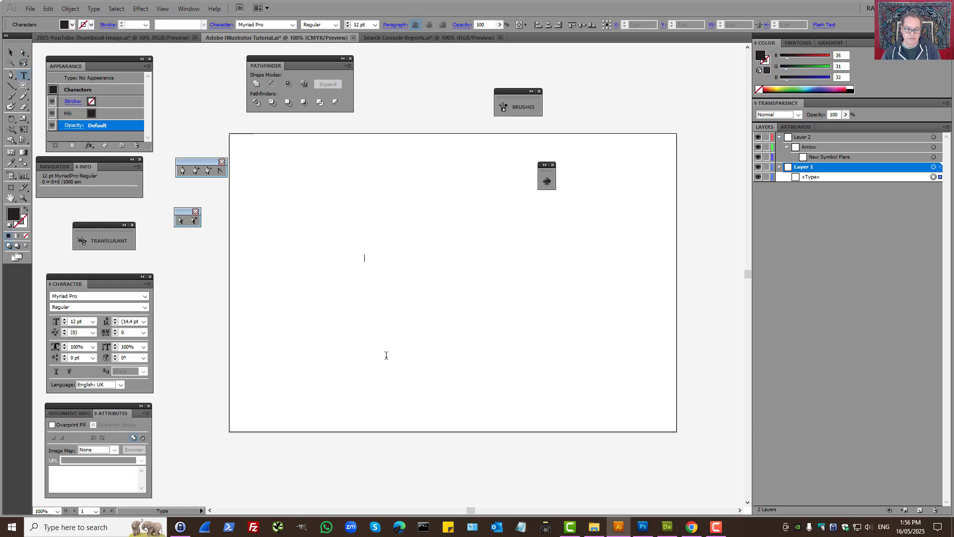
text(3D)
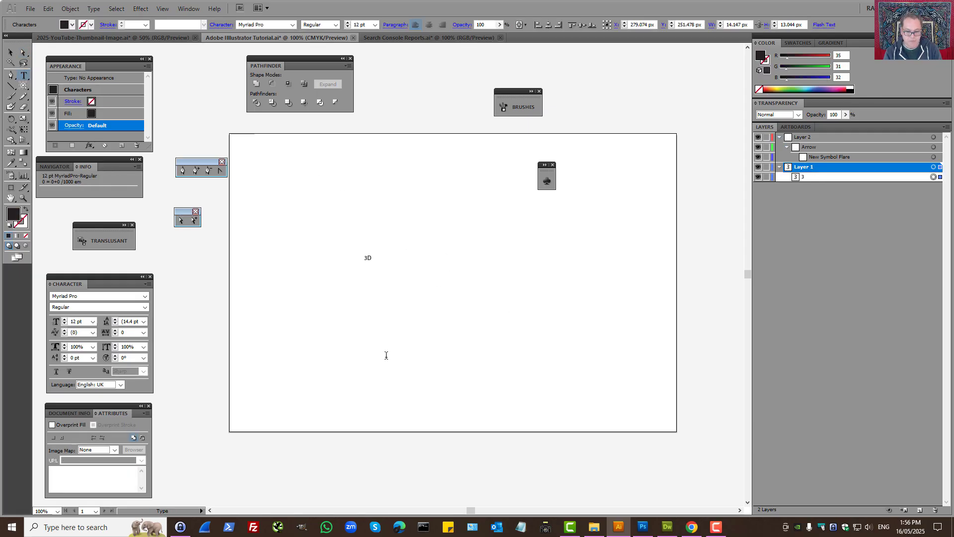
text( TEx)
key(BackSpace)
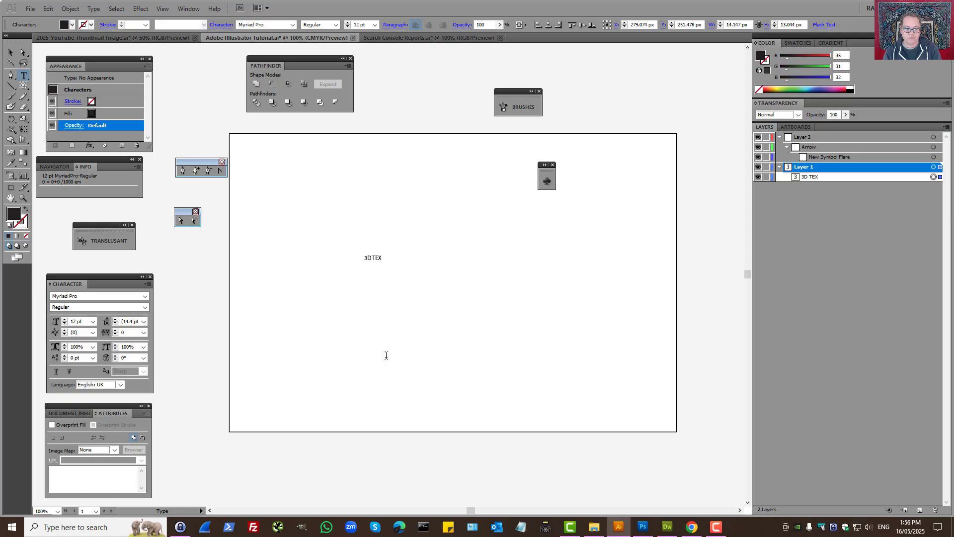
Enlarge the text to about 152.5 pt, set it to Bold, and move it to the artboard's centre.
click(14, 52)
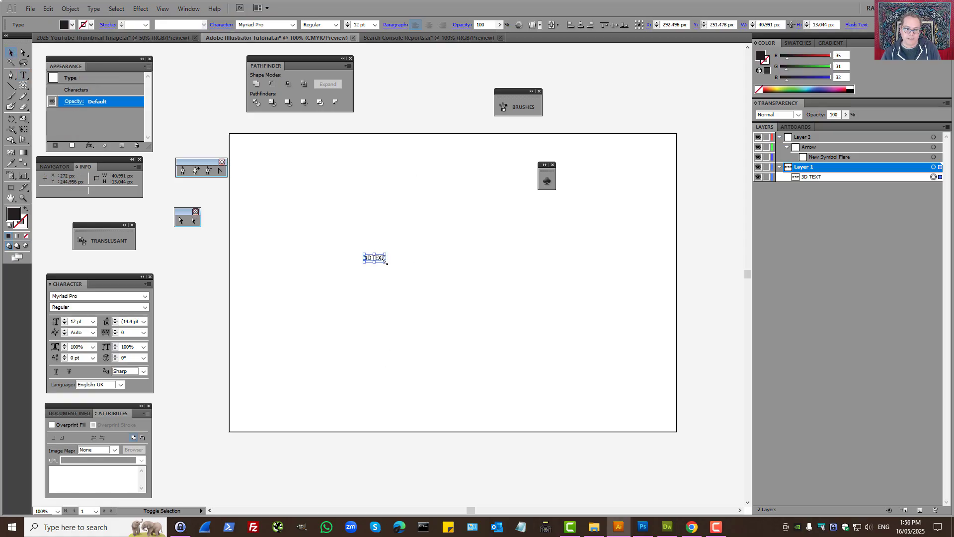
drag(385, 261, 620, 377)
drag(518, 312, 489, 294)
click(336, 24)
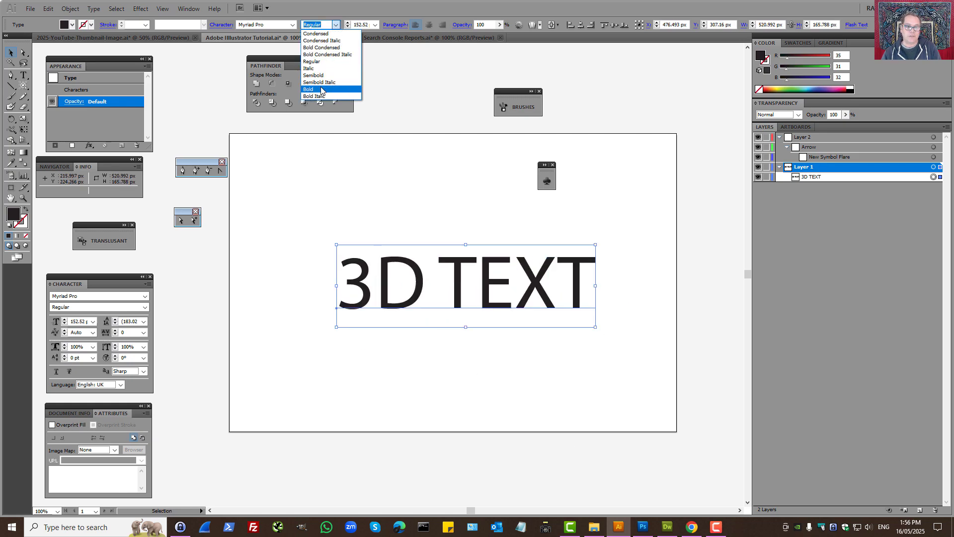
click(321, 90)
drag(493, 271, 475, 271)
Delete Layer 2 with its contents and add three new empty layers above Layer 1.
drag(812, 140, 936, 510)
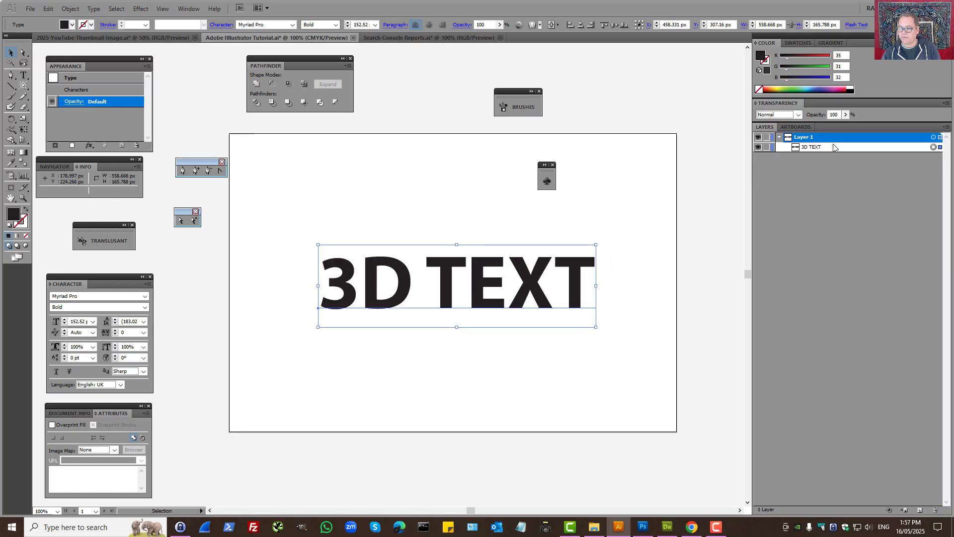
key(ctrl+l)
key(ctrl+l)
key(ctrl+l)
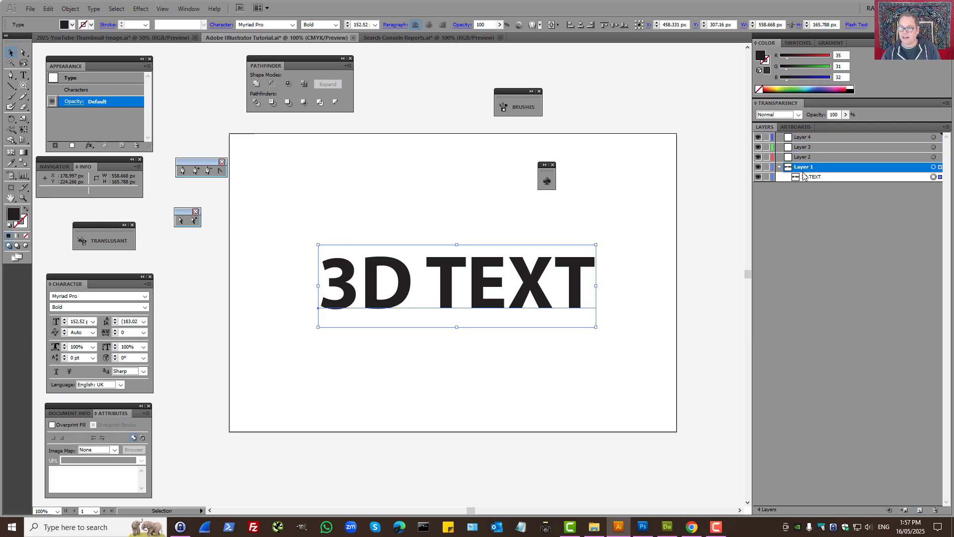
Duplicate Layer 1 with its text, then collapse, lock and hide the original layer.
drag(920, 506, 920, 510)
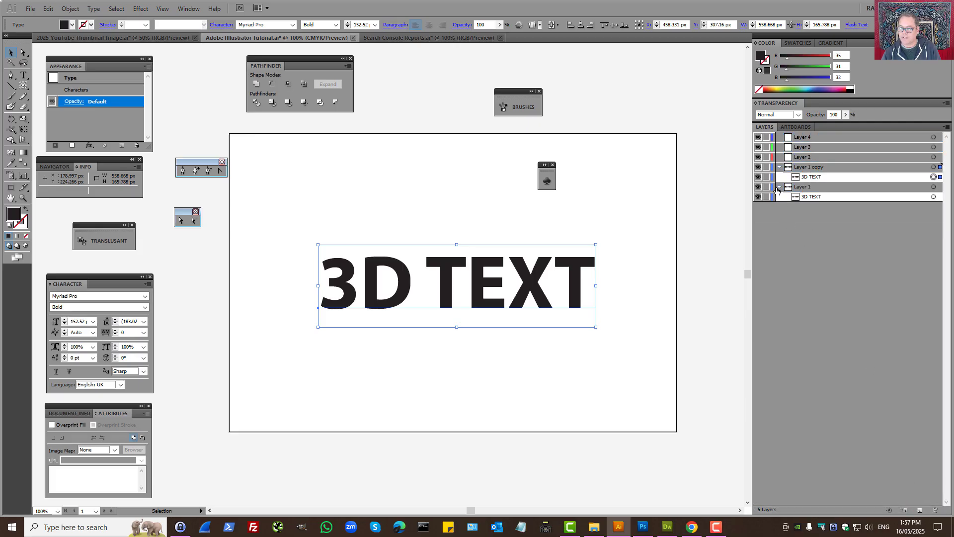
click(779, 187)
click(758, 187)
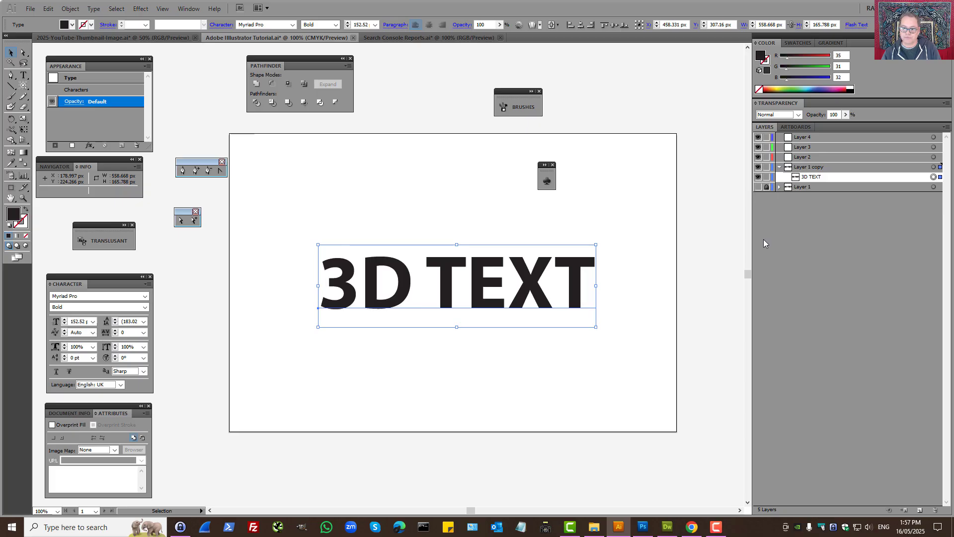
click(70, 9)
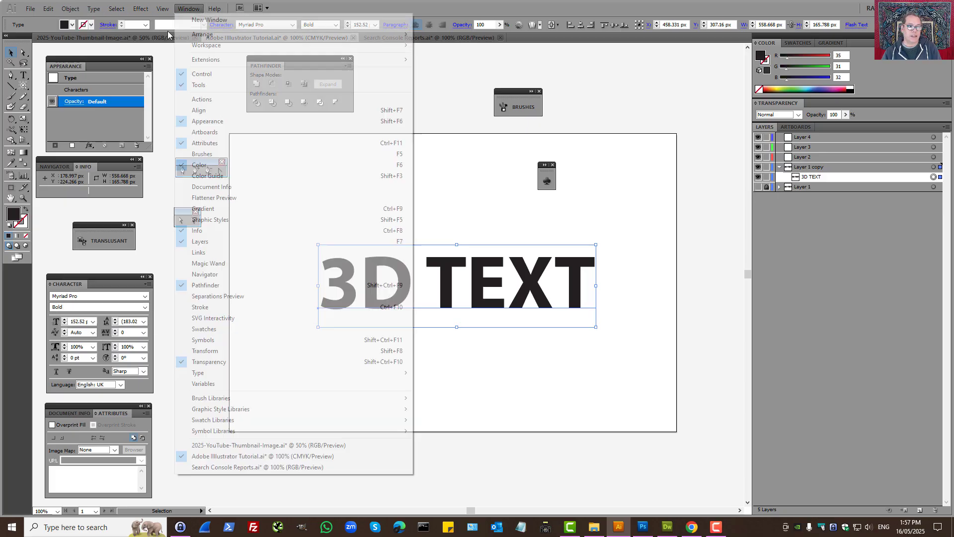
mouse_move(141, 8)
mouse_move(199, 65)
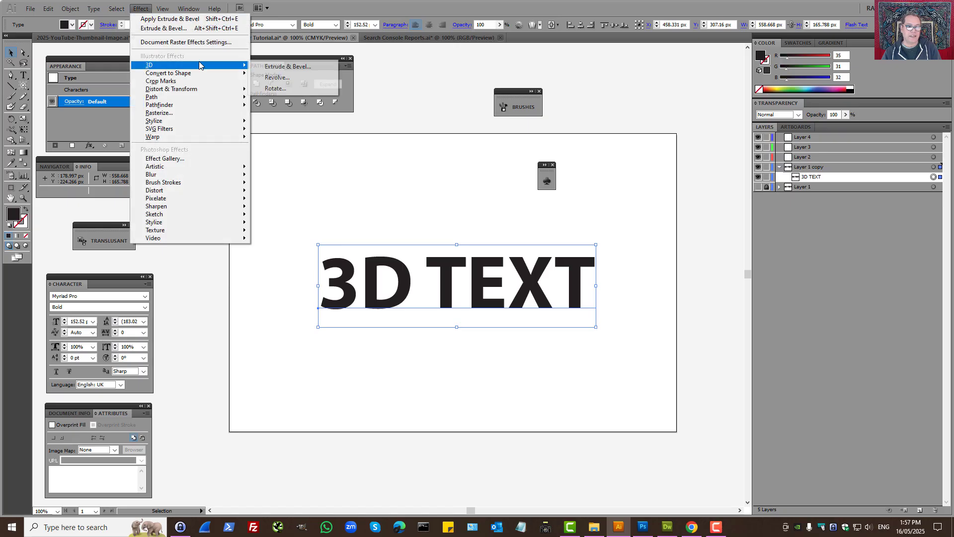
click(286, 66)
click(664, 216)
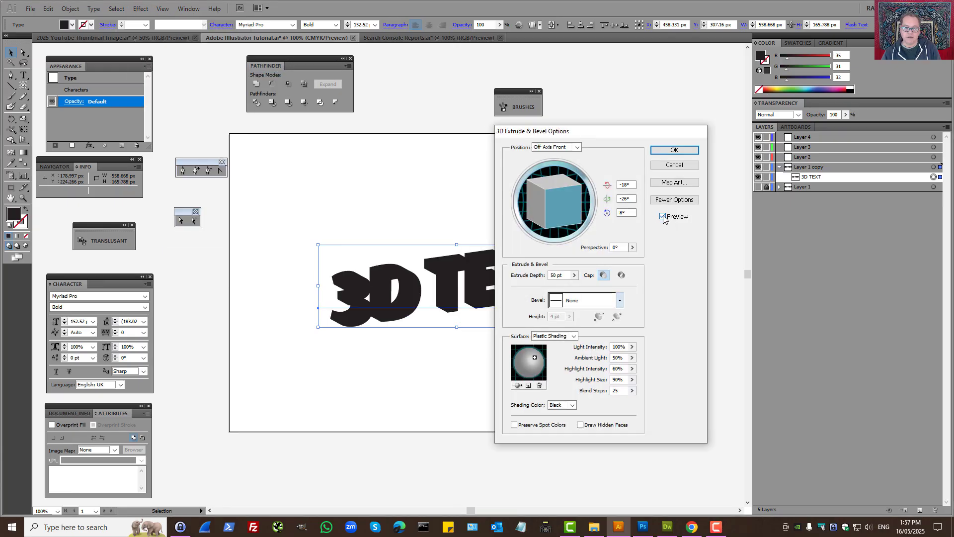
click(674, 164)
Fill the duplicated 3D TEXT with the bright blue swatch (R 0, G 174, B 239).
click(70, 26)
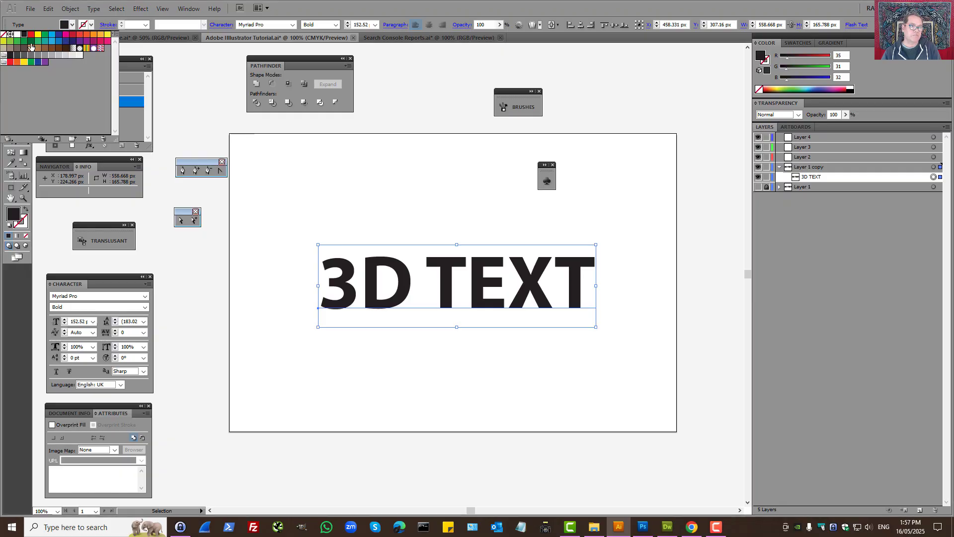
click(10, 42)
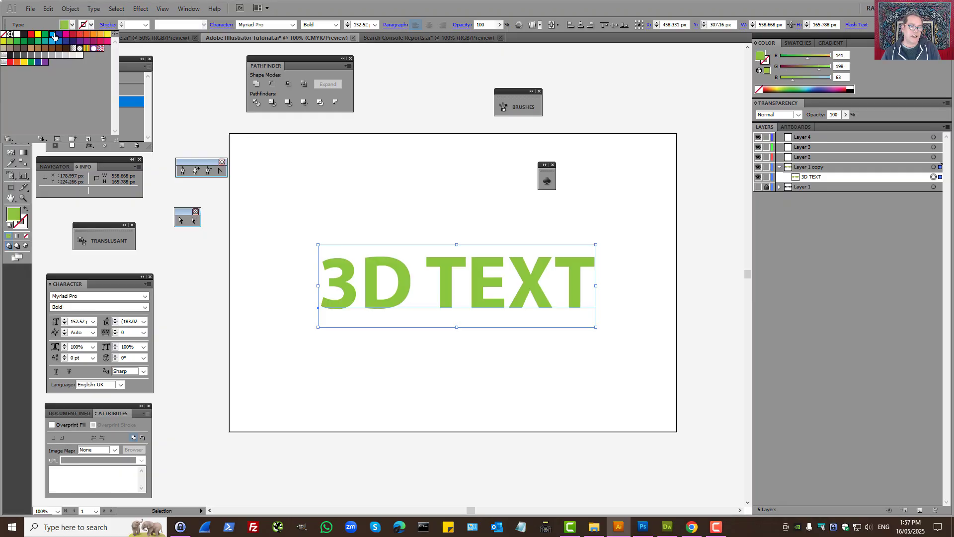
click(53, 36)
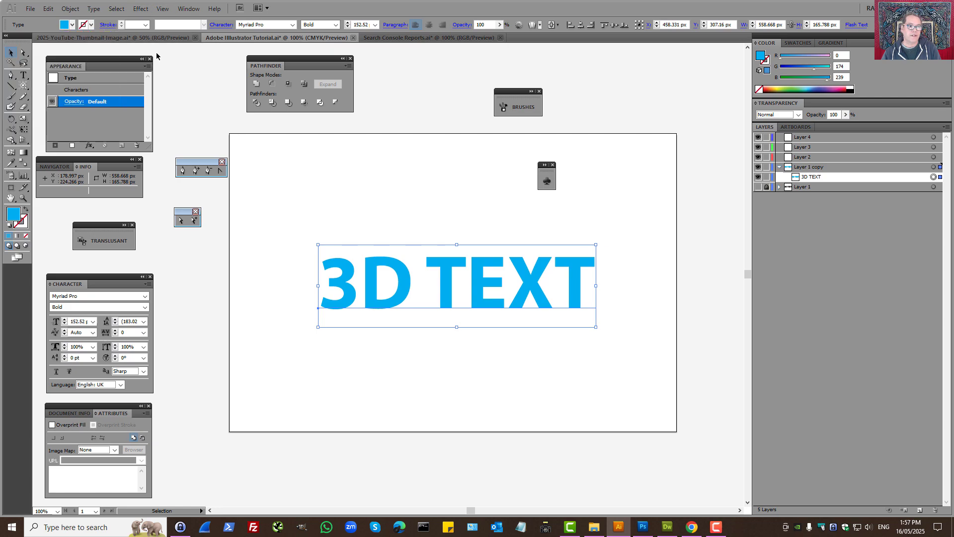
Start a 3D Extrude & Bevel effect on the blue text with preview on and set its position to Front.
click(141, 8)
mouse_move(171, 66)
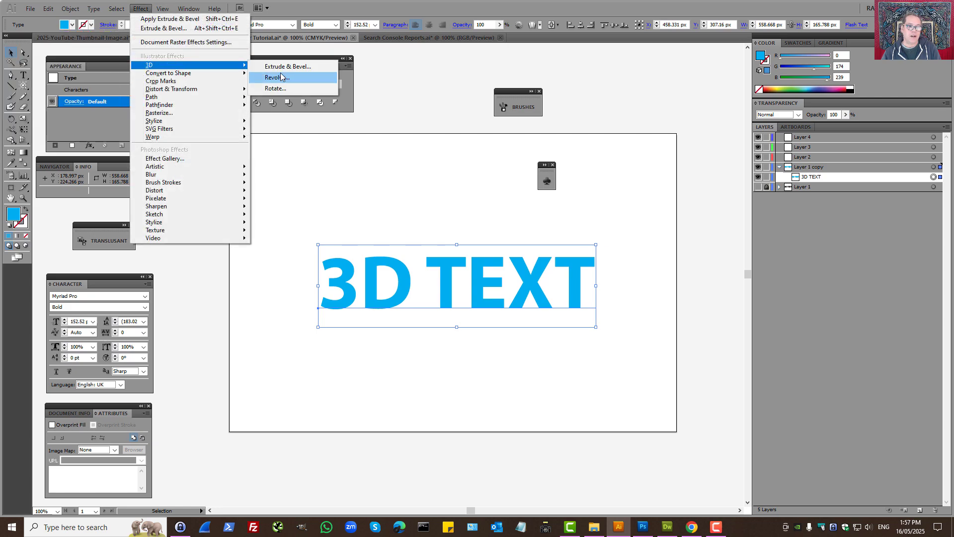
click(282, 69)
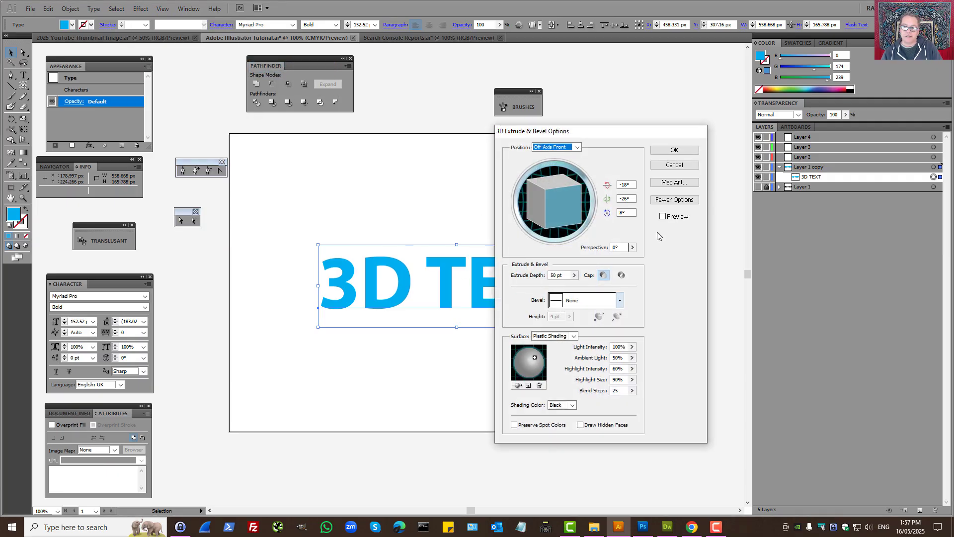
click(663, 217)
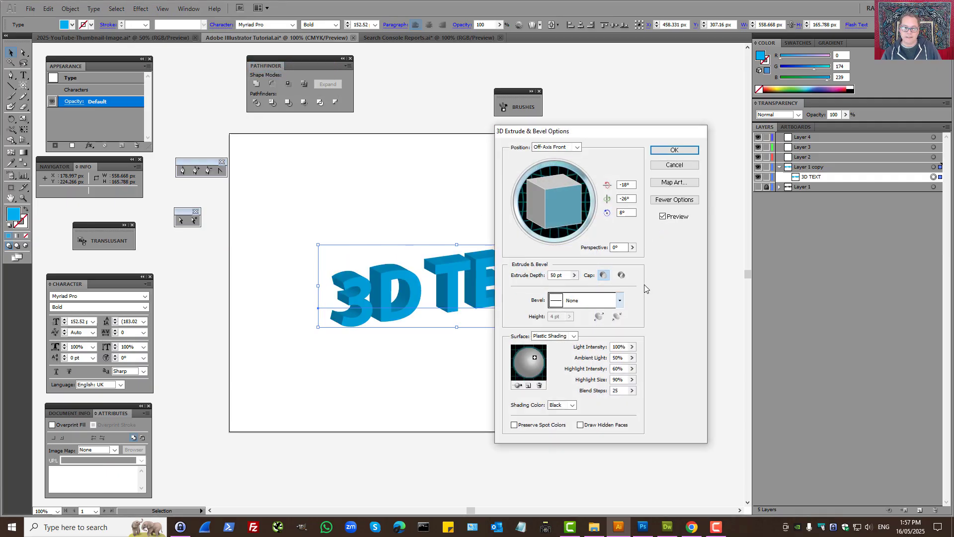
click(577, 148)
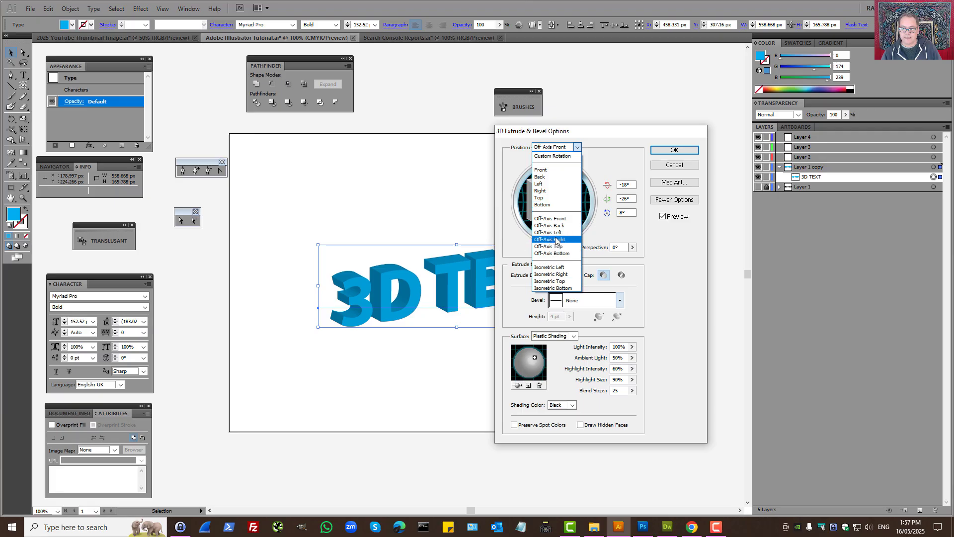
click(559, 220)
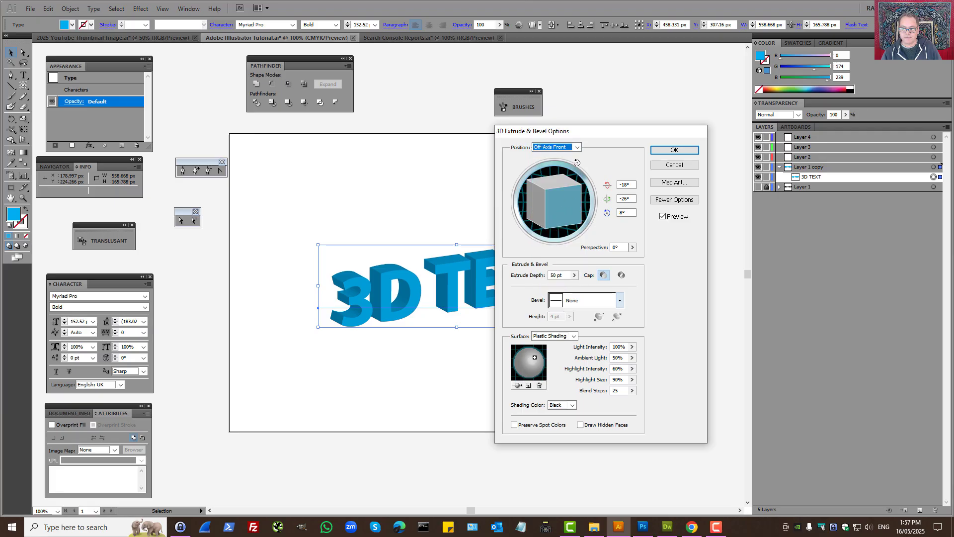
click(577, 147)
click(553, 164)
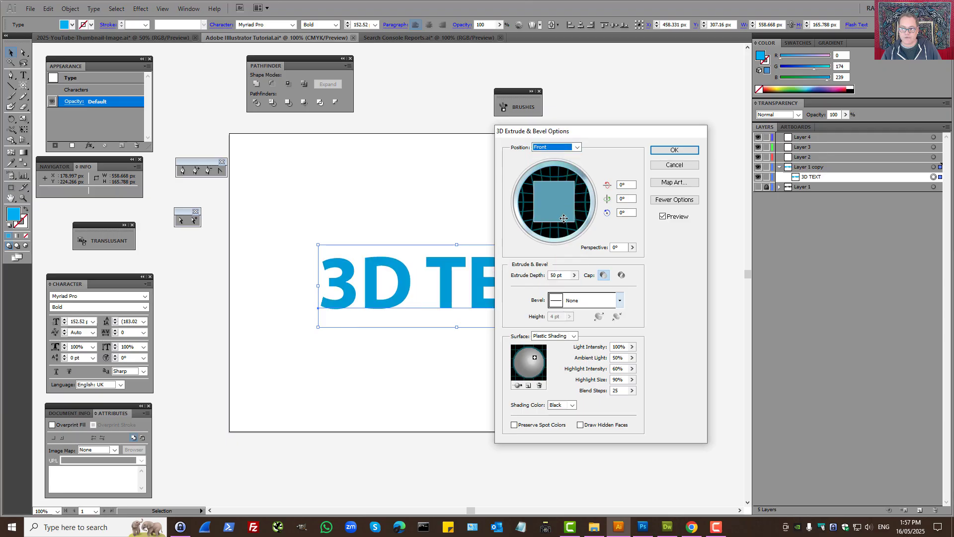
Tilt the extrusion to 38° about the horizontal axis, set the extrude depth to 30 pt, and apply the effect.
drag(559, 223, 538, 275)
text(3)
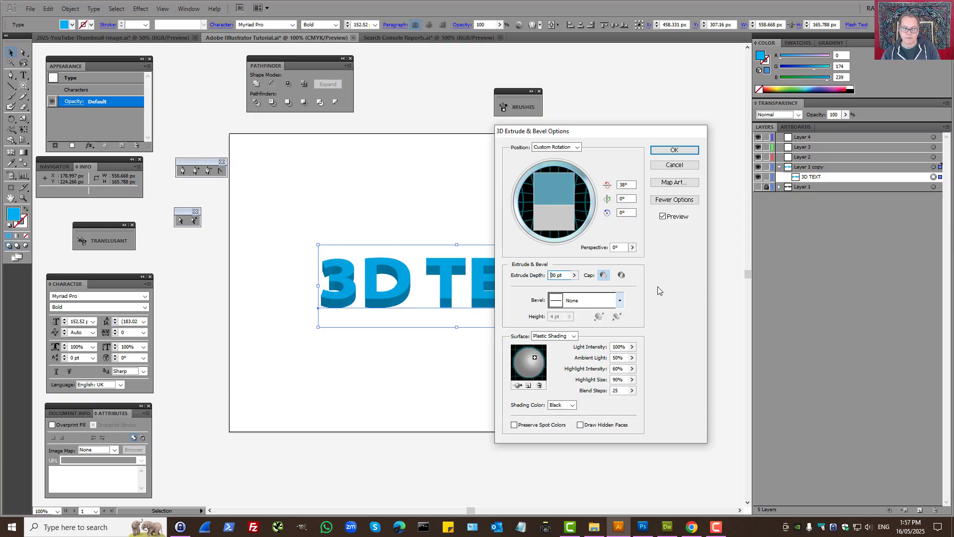
click(675, 151)
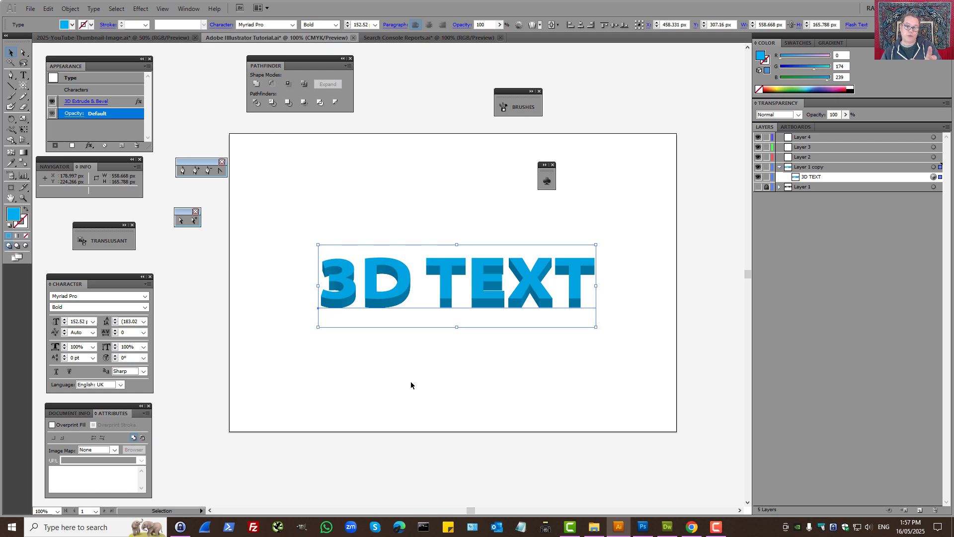
Duplicate the layer holding the extruded blue text, then collapse, lock and hide the source layer, Layer 1 copy.
drag(804, 169, 905, 510)
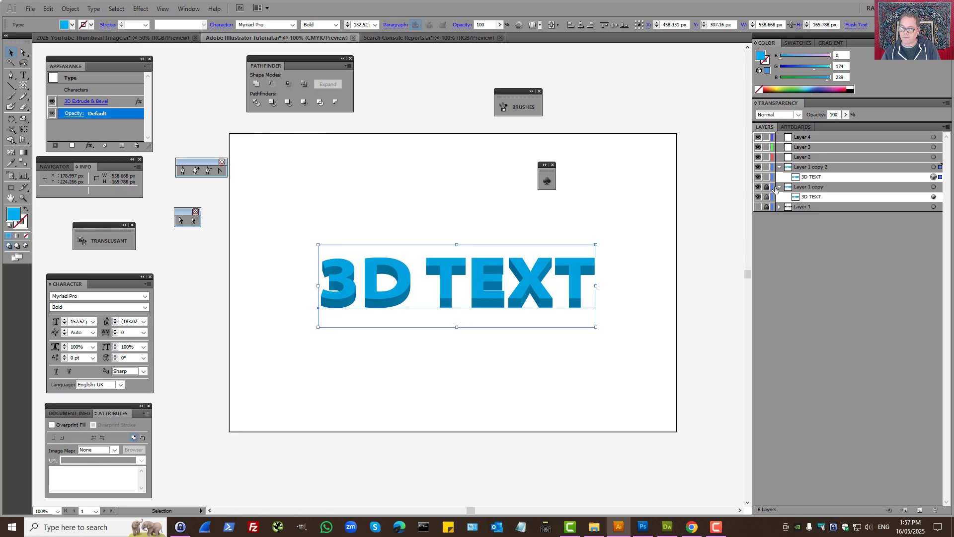
click(780, 187)
click(767, 187)
click(758, 187)
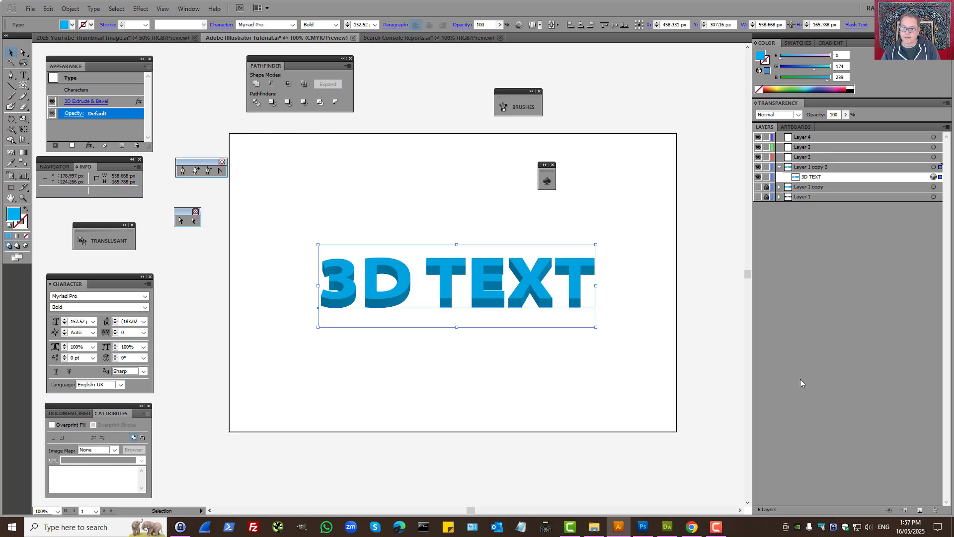
Start a Drop Shadow effect on the extruded text with preview on and set the shadow colour to black (000000).
click(140, 9)
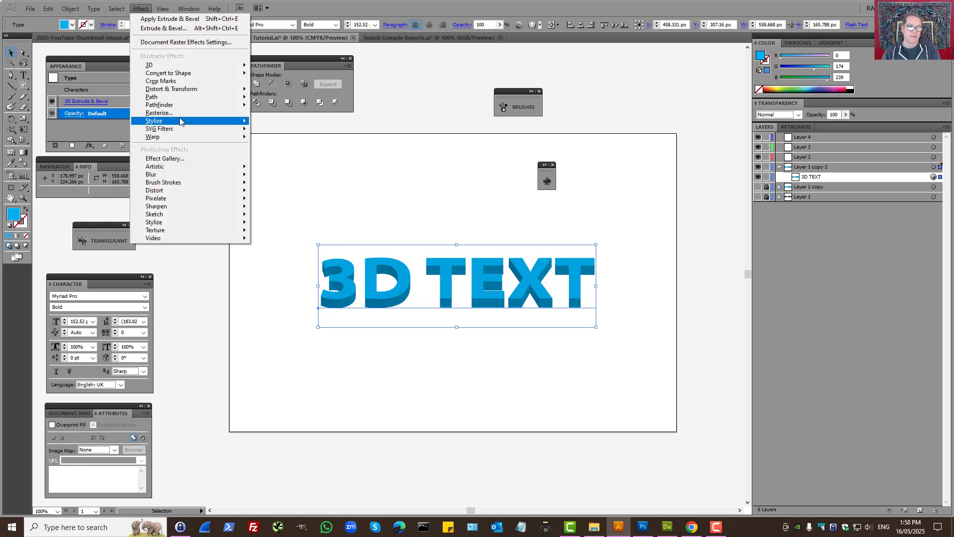
mouse_move(159, 121)
click(284, 121)
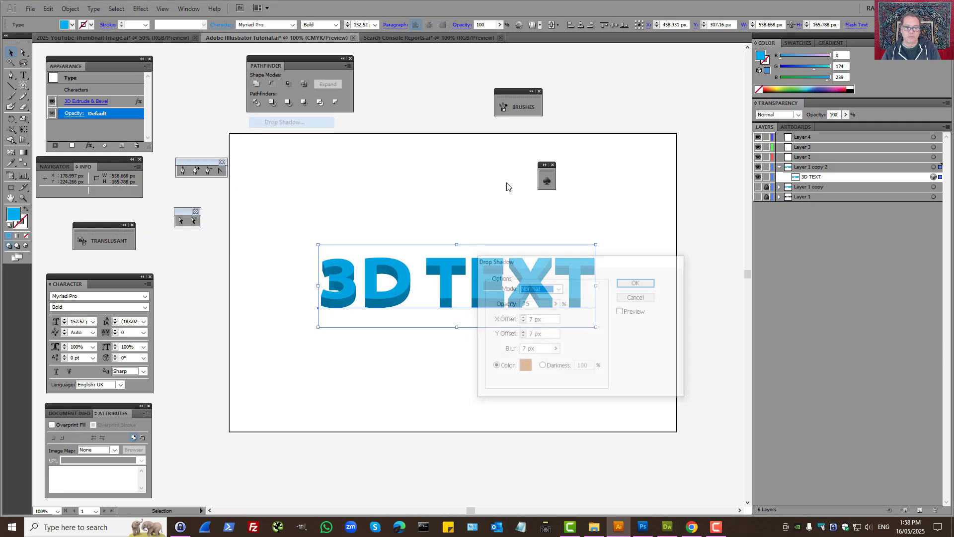
click(622, 312)
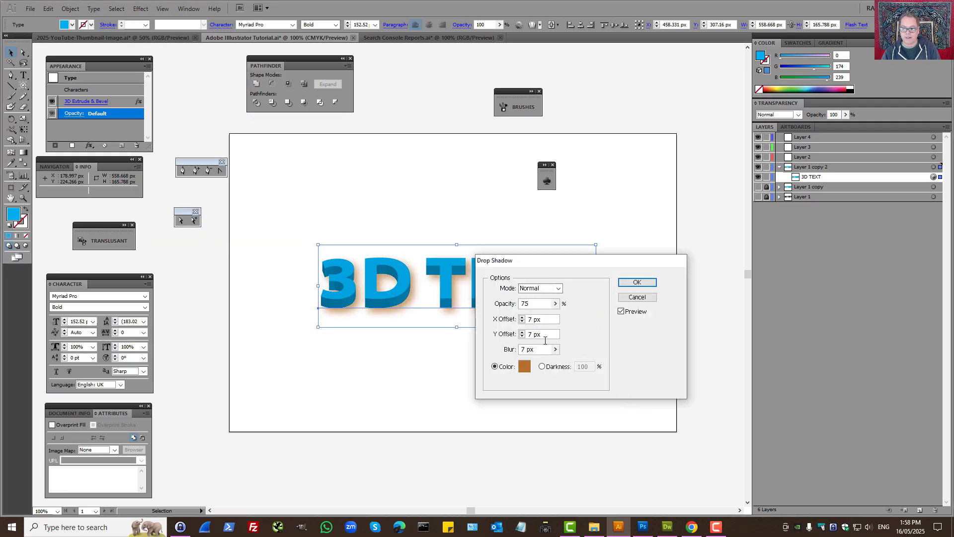
click(525, 367)
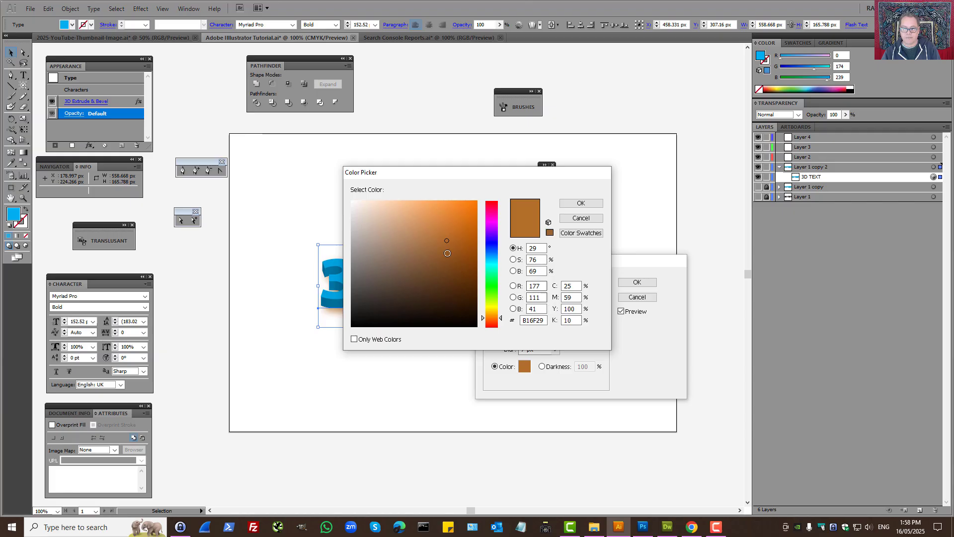
drag(352, 318, 347, 328)
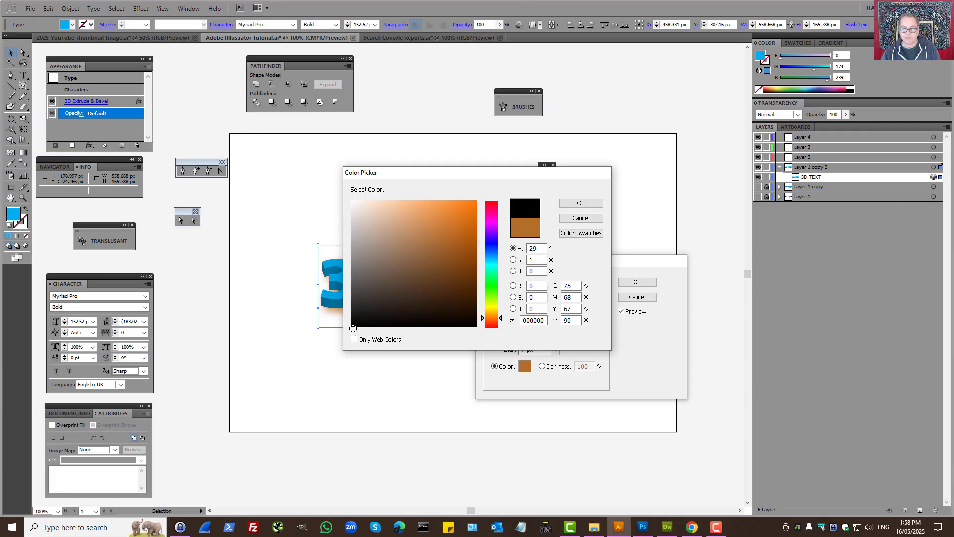
click(566, 204)
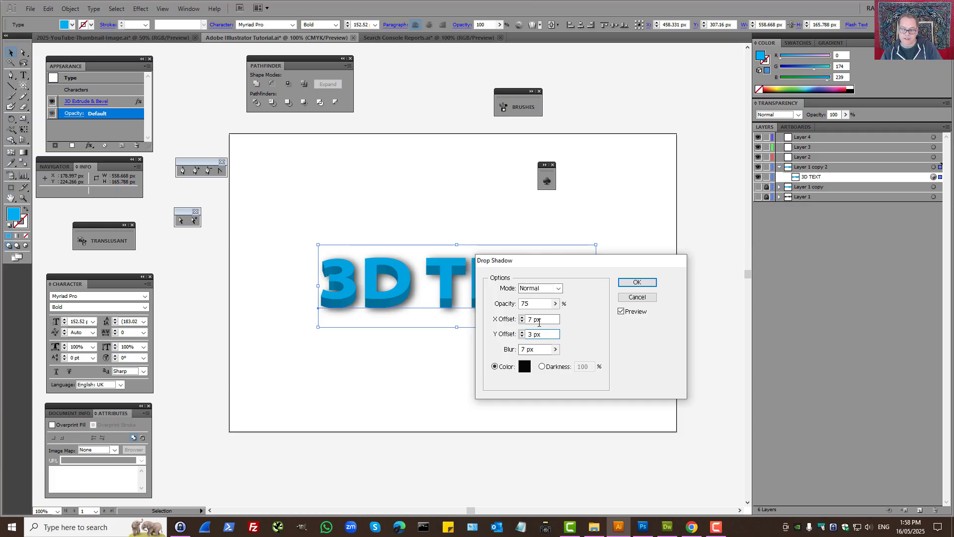
Set the shadow's X offset to 12 px and Y offset to 3 px, apply it, and deselect the text.
click(530, 319)
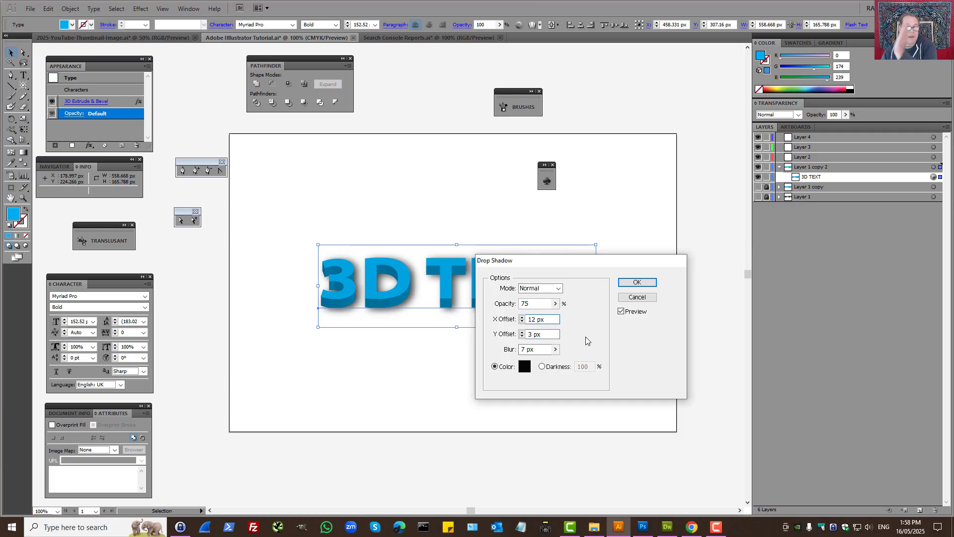
click(637, 283)
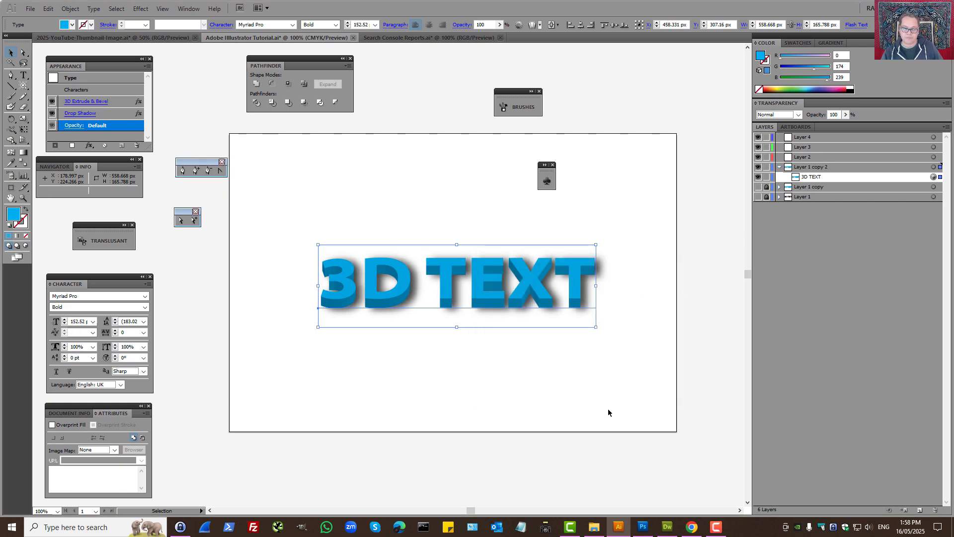
click(614, 341)
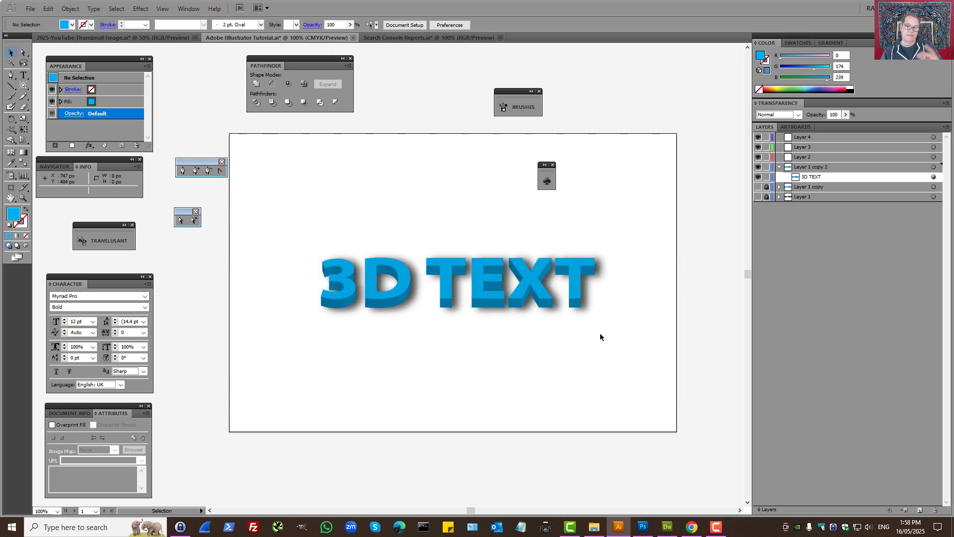
Duplicate the hidden Layer 1 copy, then unlock and show the duplicate beneath the drop-shadowed text layer.
click(779, 167)
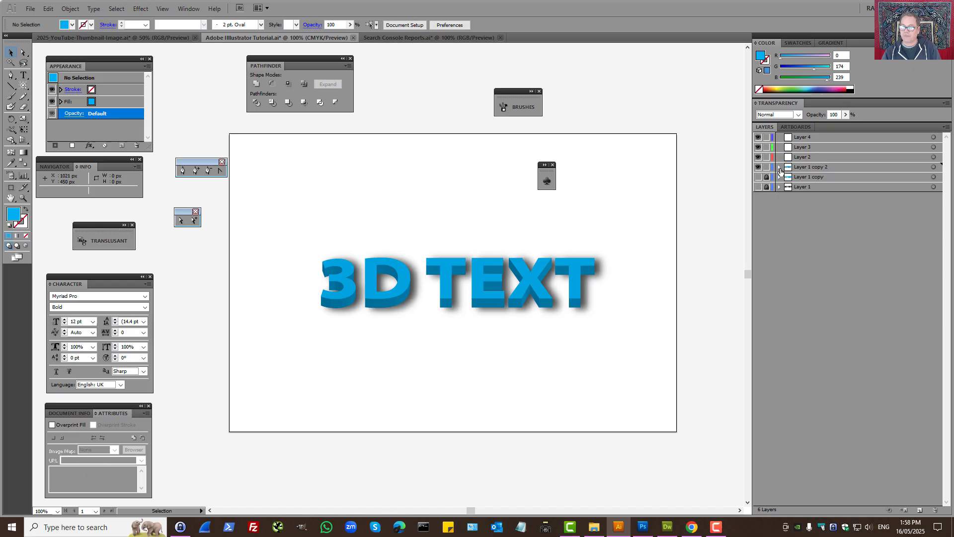
click(808, 177)
drag(915, 501, 919, 509)
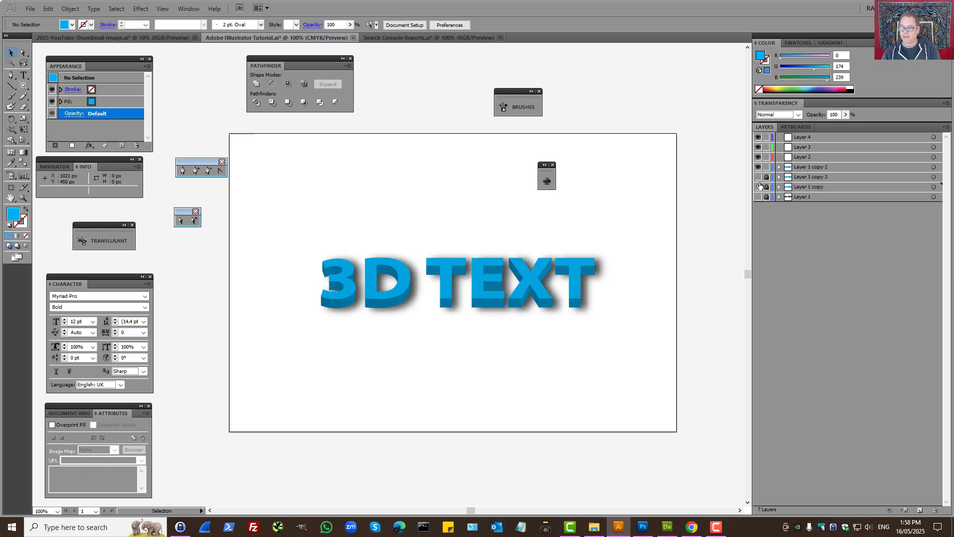
click(758, 167)
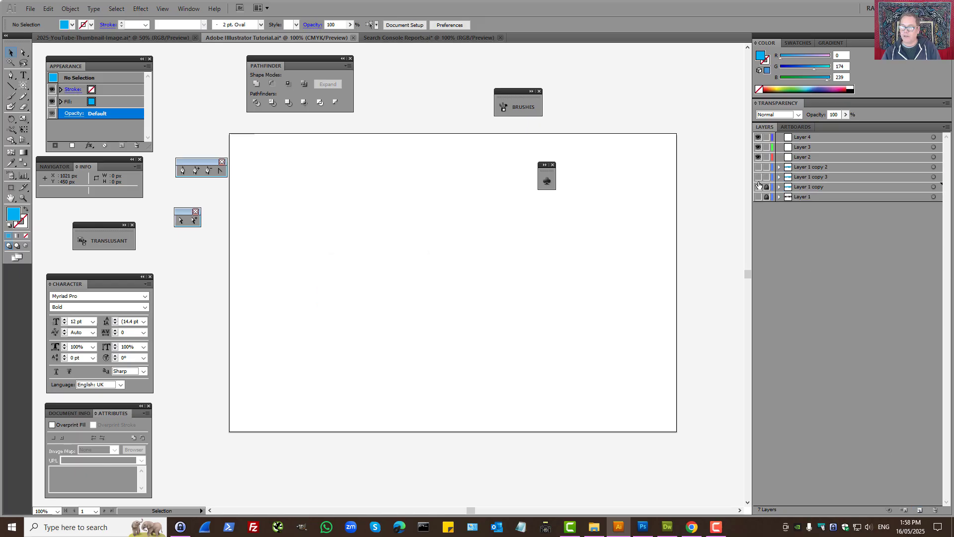
click(758, 177)
click(758, 167)
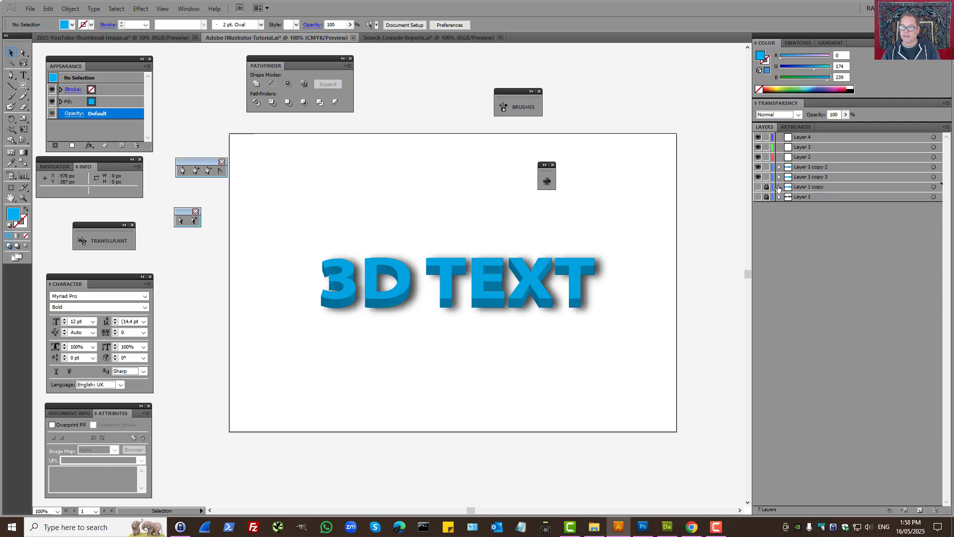
Toggle the visibility of Layer 1 copy 2 repeatedly to compare the text with and without its drop shadow.
click(750, 167)
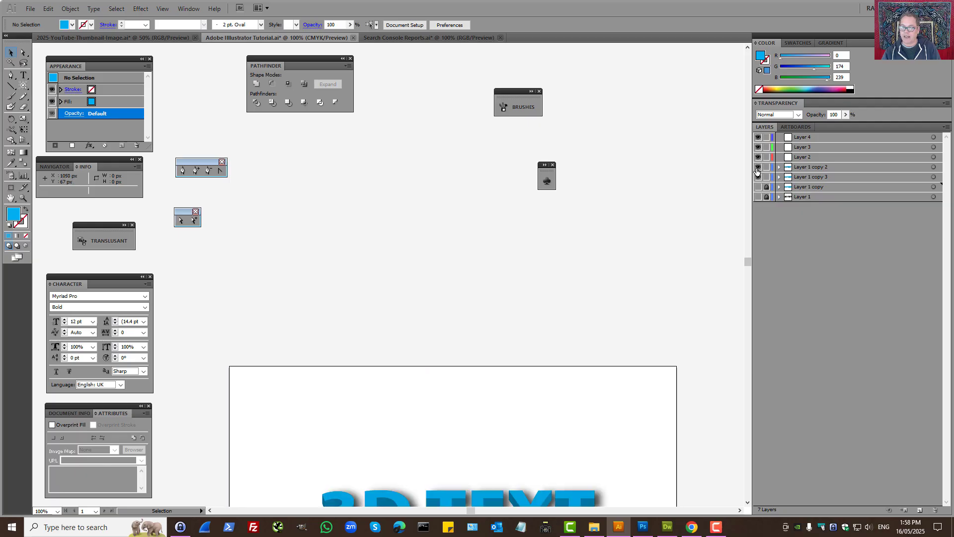
scroll(527, 315, down, 10)
scroll(628, 318, down, 1)
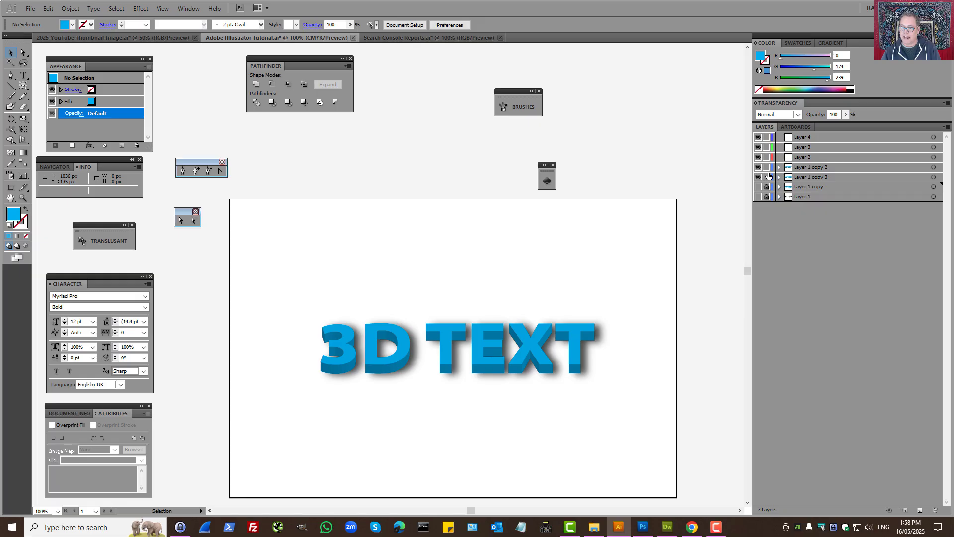
click(758, 167)
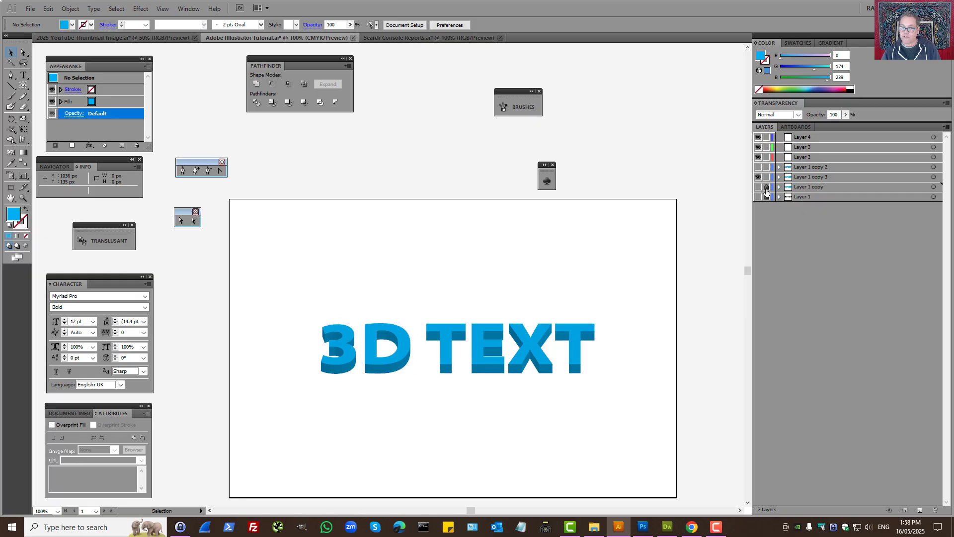
click(758, 167)
click(758, 168)
click(758, 168)
click(758, 168)
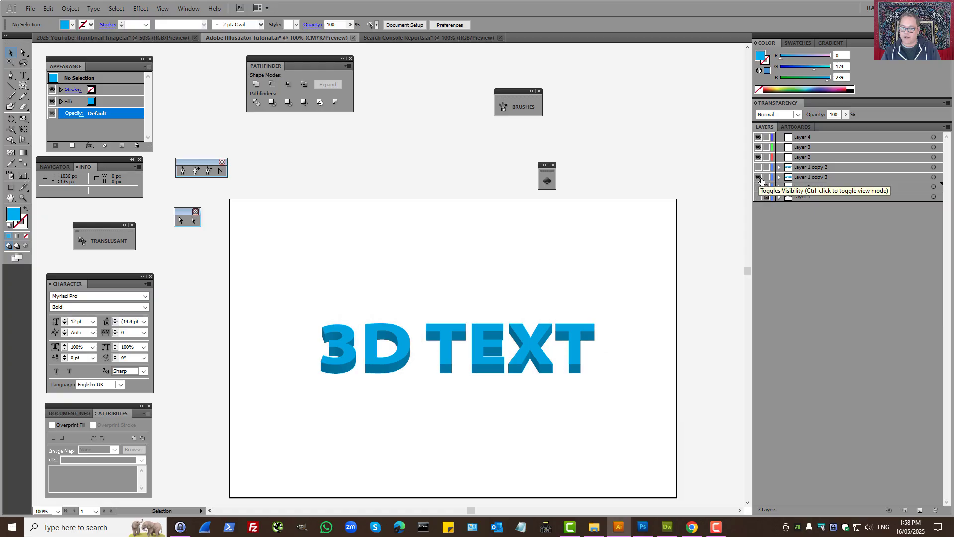
Move Layer 1 copy 2 beneath Layer 1 copy 3, lock it, and leave it hidden.
click(758, 167)
drag(803, 169, 798, 186)
click(765, 178)
click(758, 178)
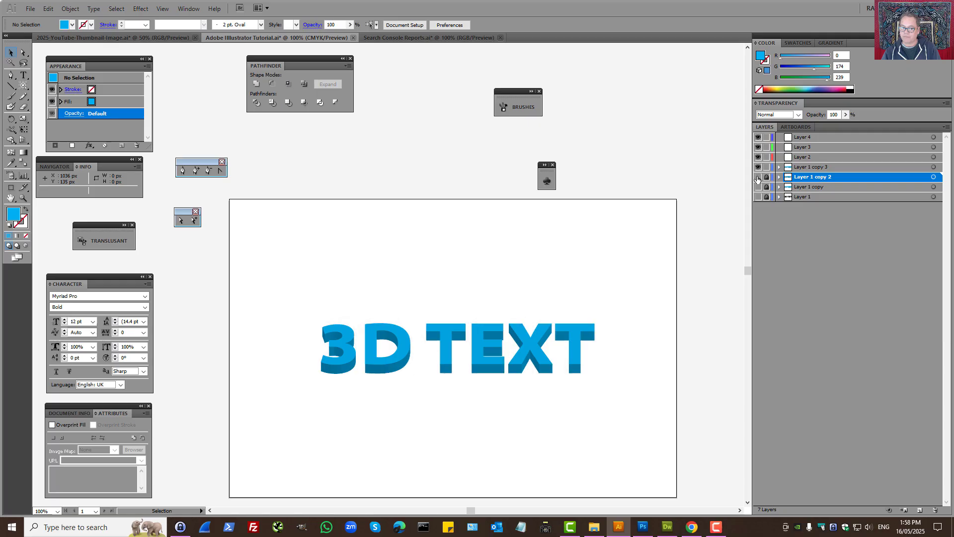
click(758, 178)
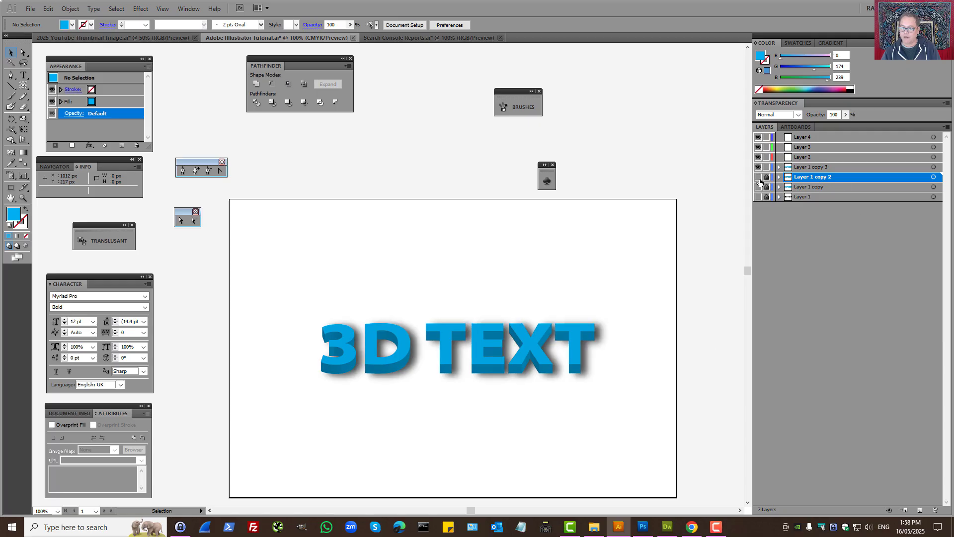
Expand the appearance of the extruded 3D TEXT on Layer 1 copy 3 into editable shapes, and deselect it.
drag(258, 286, 711, 443)
key(space)
drag(380, 444, 451, 418)
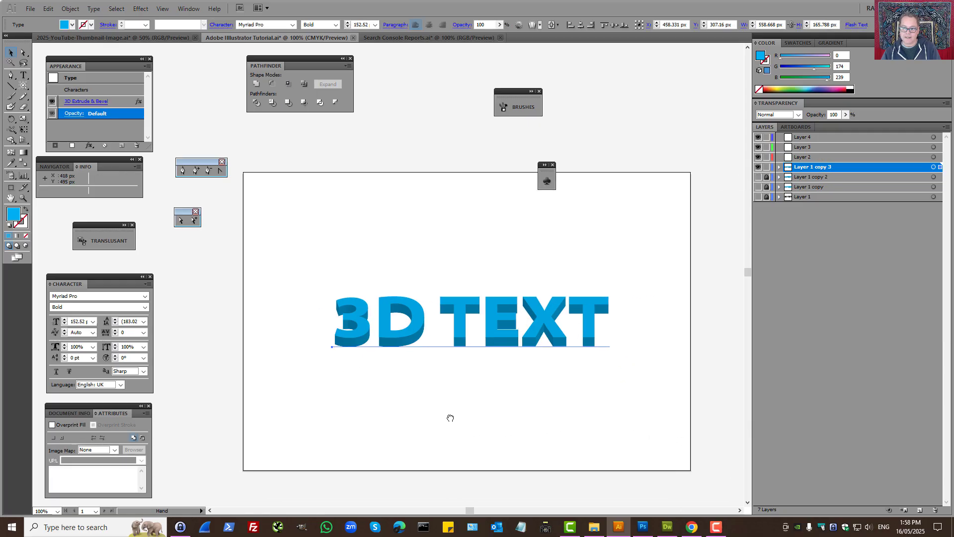
click(70, 9)
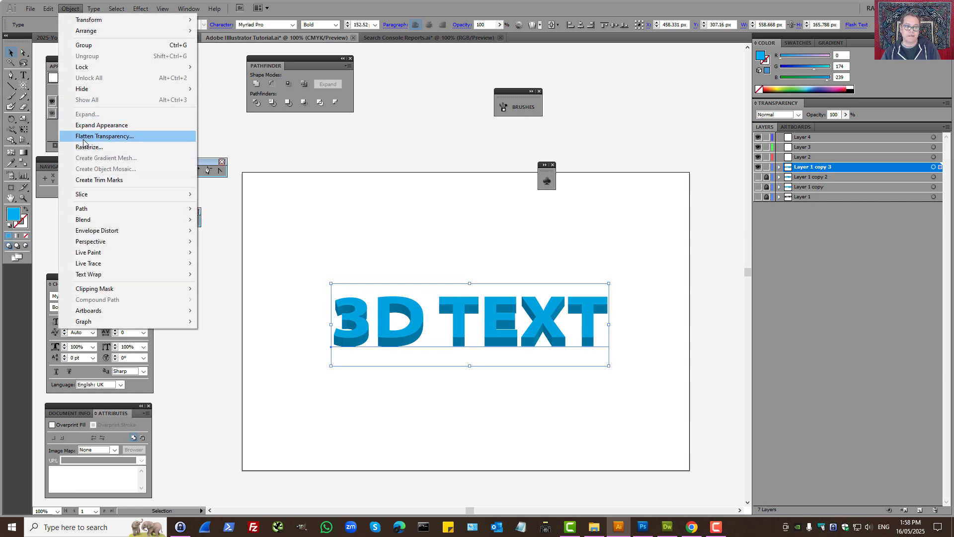
click(84, 125)
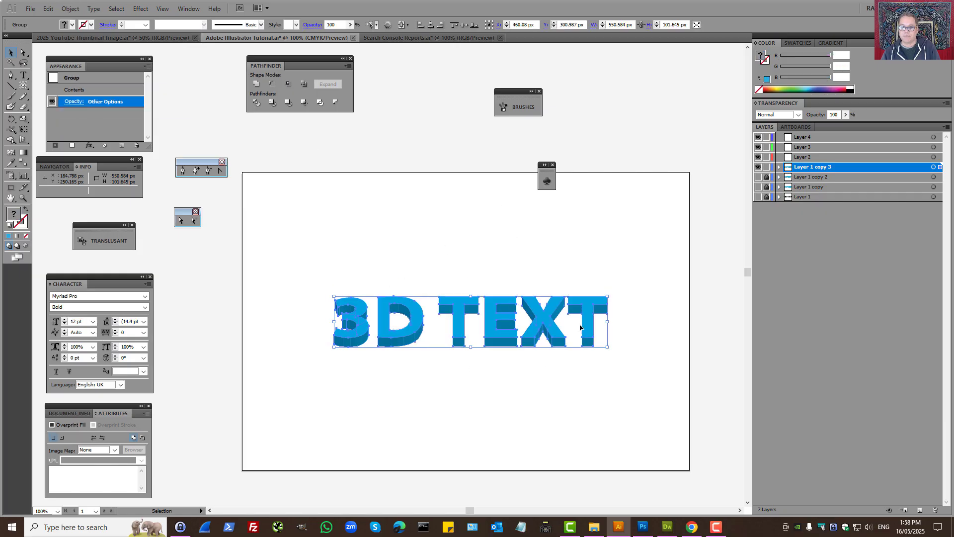
click(413, 390)
drag(277, 264, 675, 394)
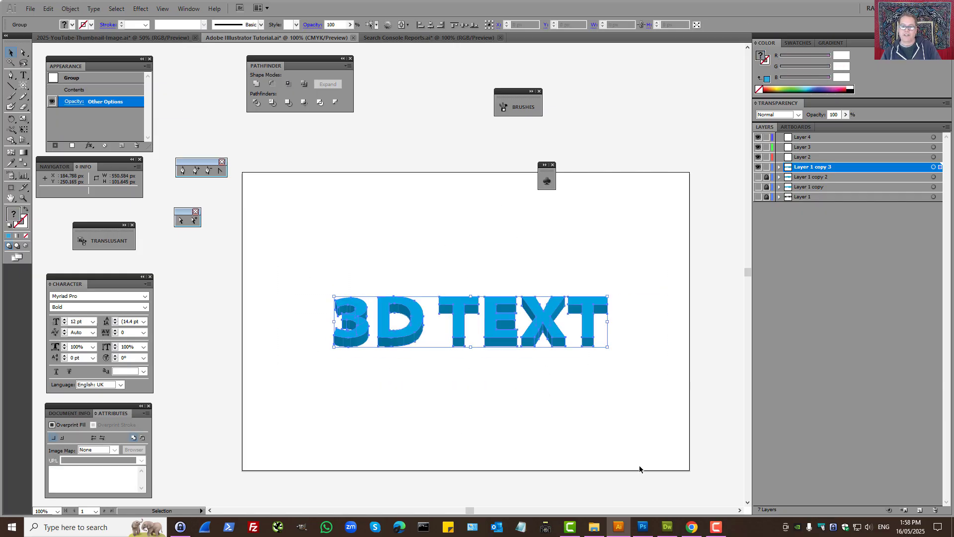
click(471, 431)
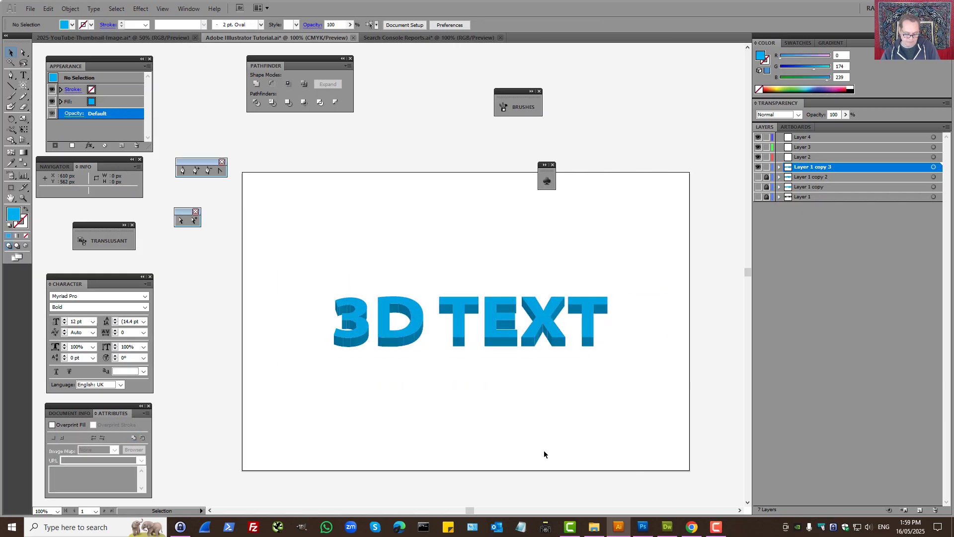
Cut only the front faces of the 3 and the D out of the expanded text using Direct Selection.
key(a)
click(357, 317)
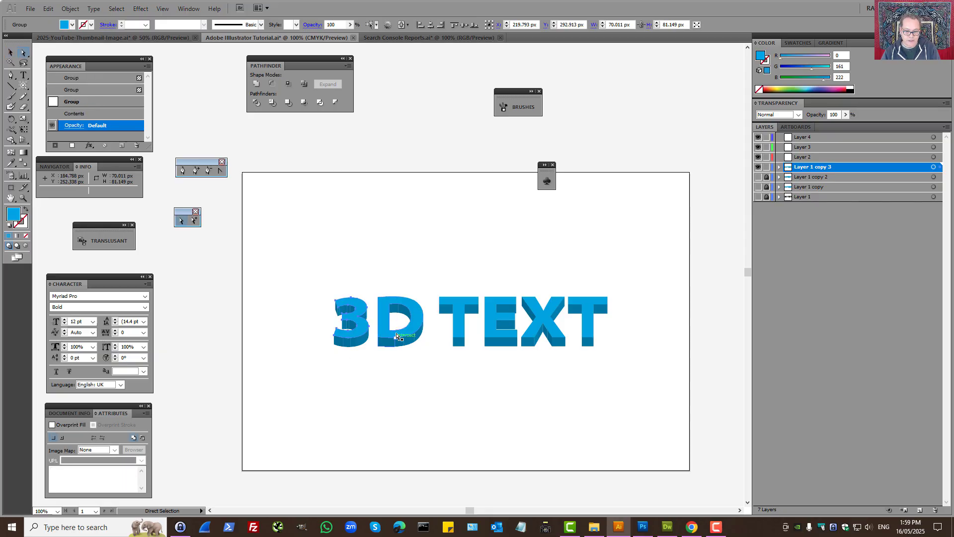
click(384, 407)
click(362, 309)
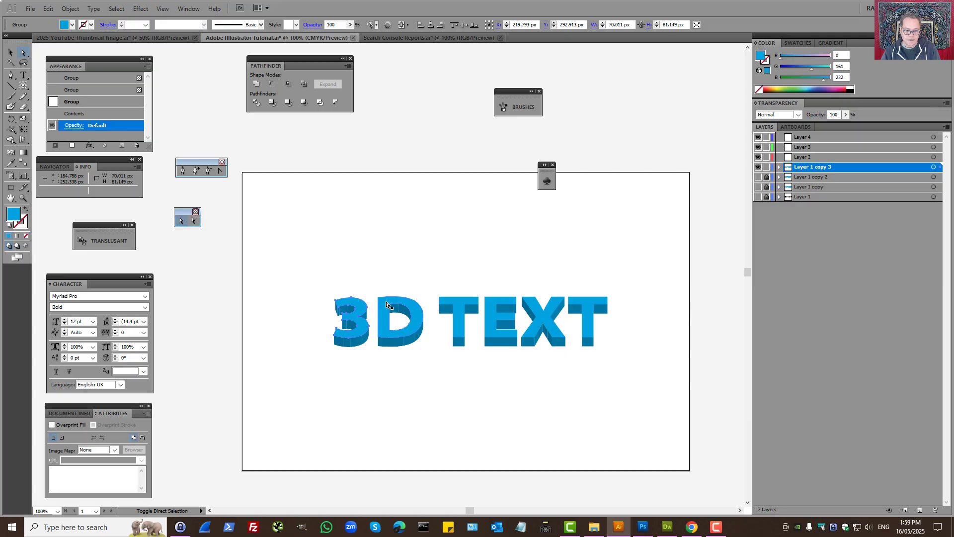
shift+click(390, 305)
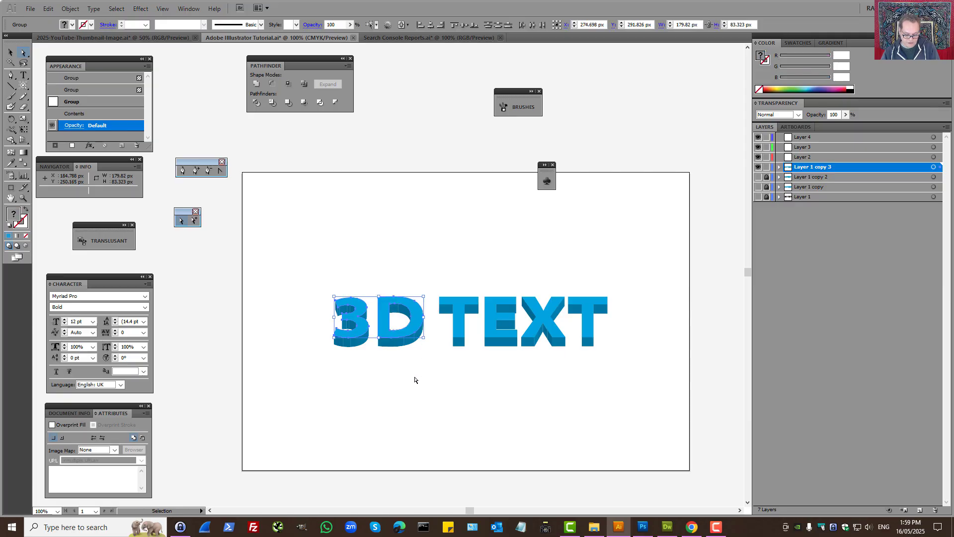
key(Delete)
Paste the cut front faces of the 3 and D into Layer 2.
click(808, 157)
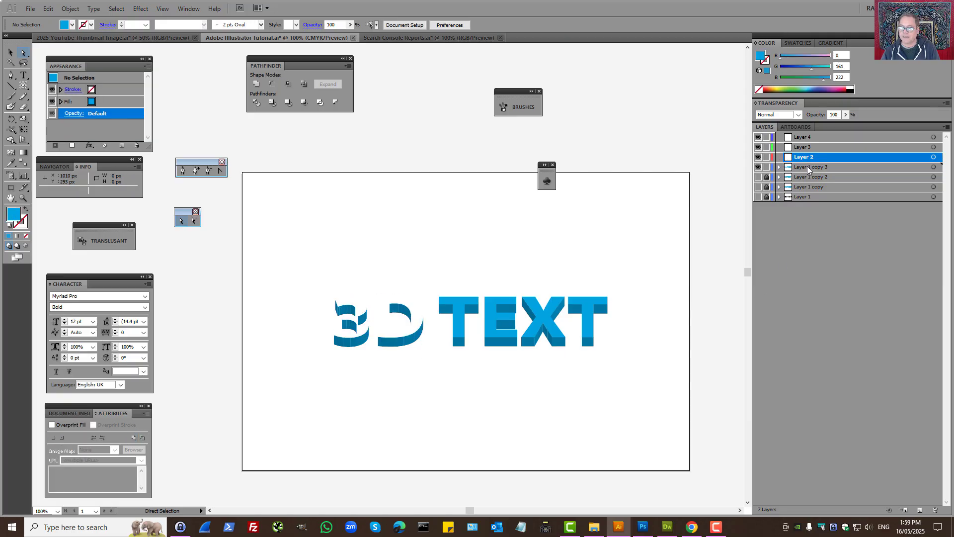
key(v)
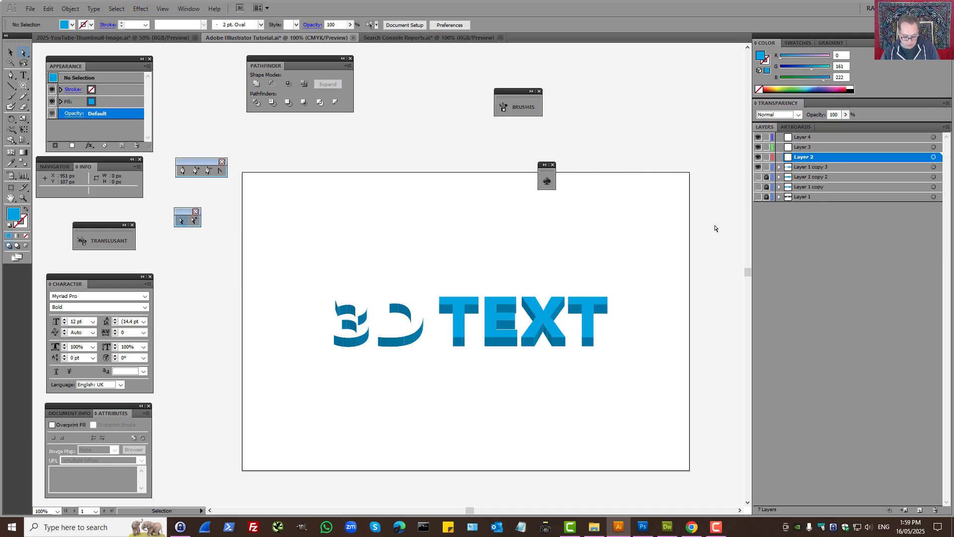
key(ctrl+v)
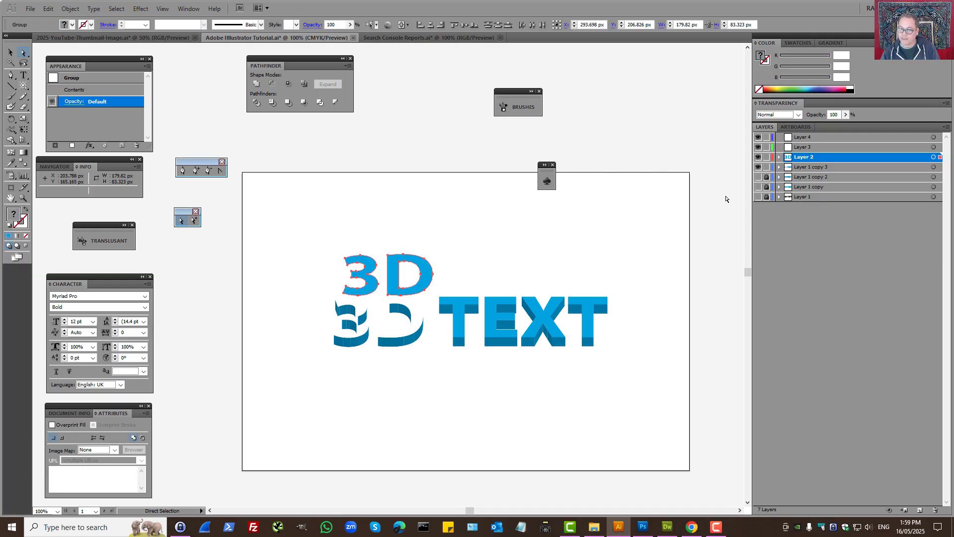
Delete Layer 1 copy 3 and show the drop-shadowed text on Layer 1 copy 2.
click(757, 167)
click(810, 169)
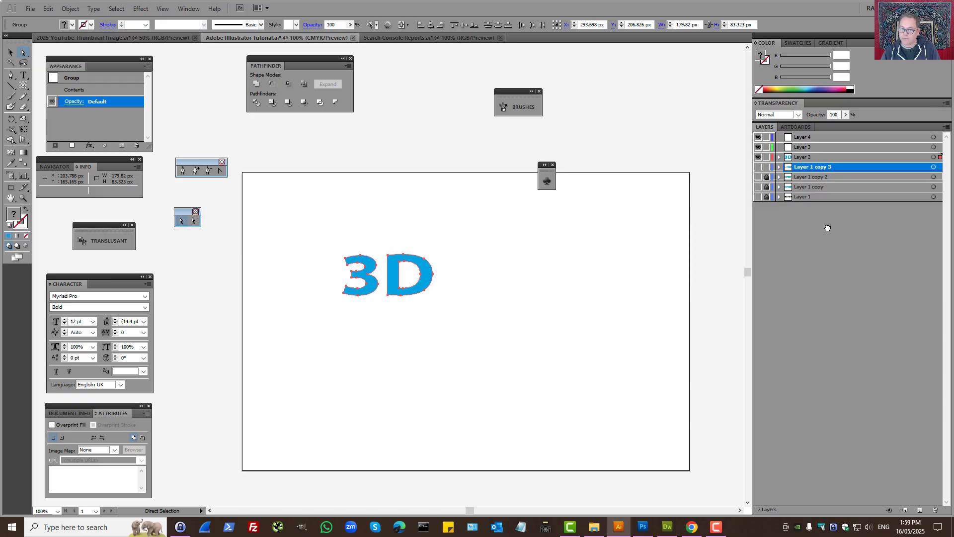
click(935, 510)
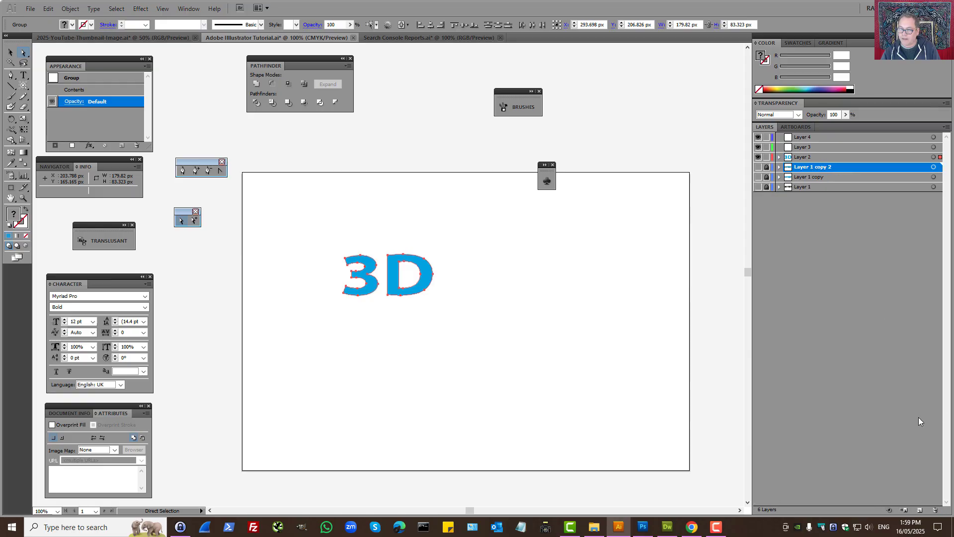
click(758, 167)
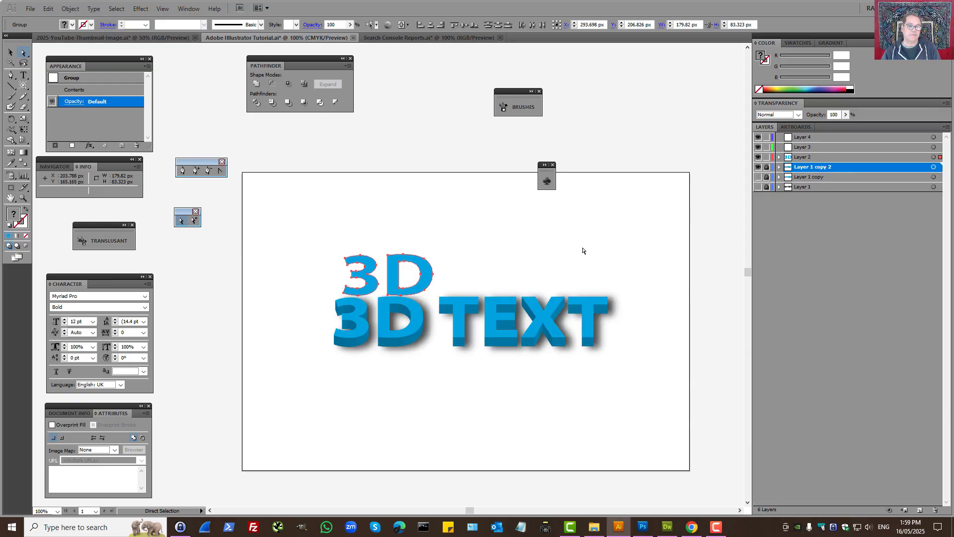
Move the pasted 3D faces above the shadowed text and apply a linear gradient fill to them.
drag(392, 277, 377, 239)
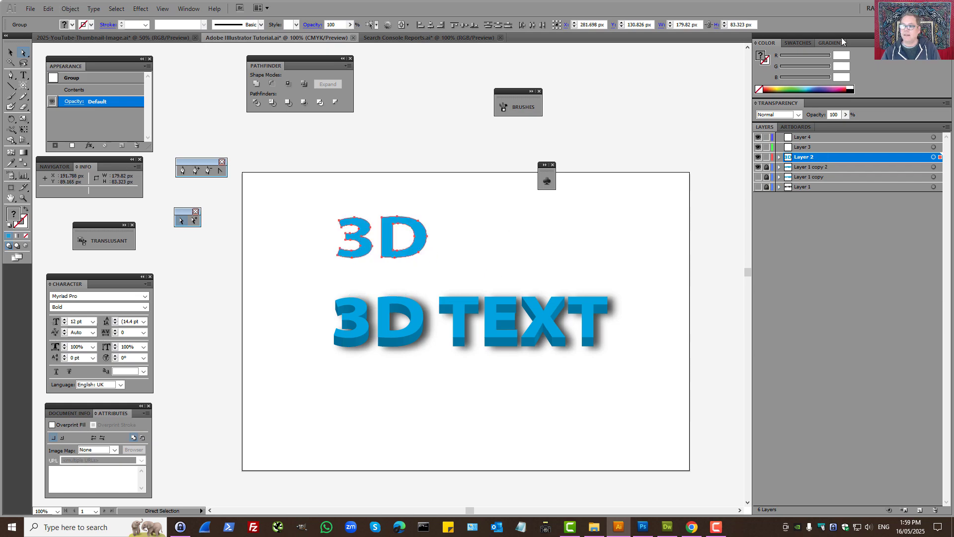
click(827, 44)
click(763, 59)
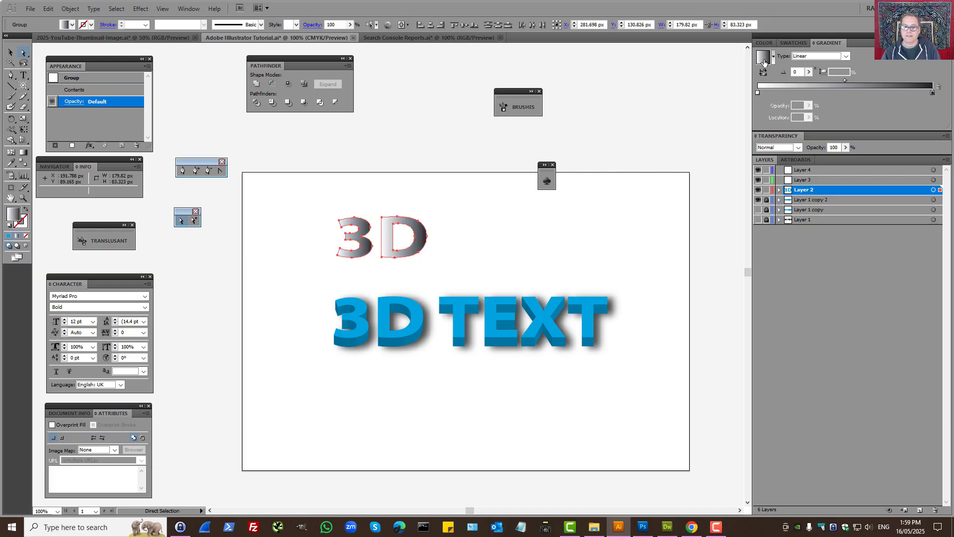
Colour the gradient's end stop green and its start stop purple.
click(933, 93)
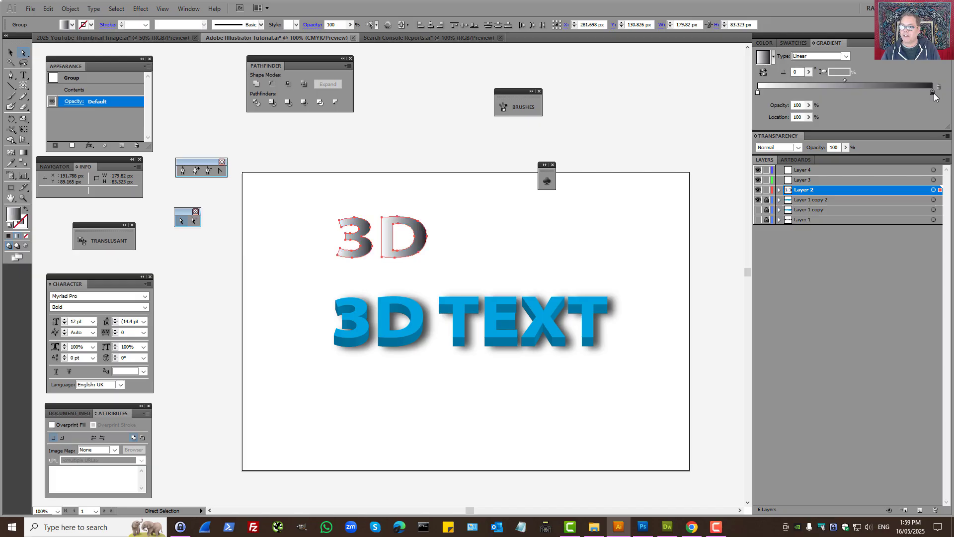
double_click(933, 94)
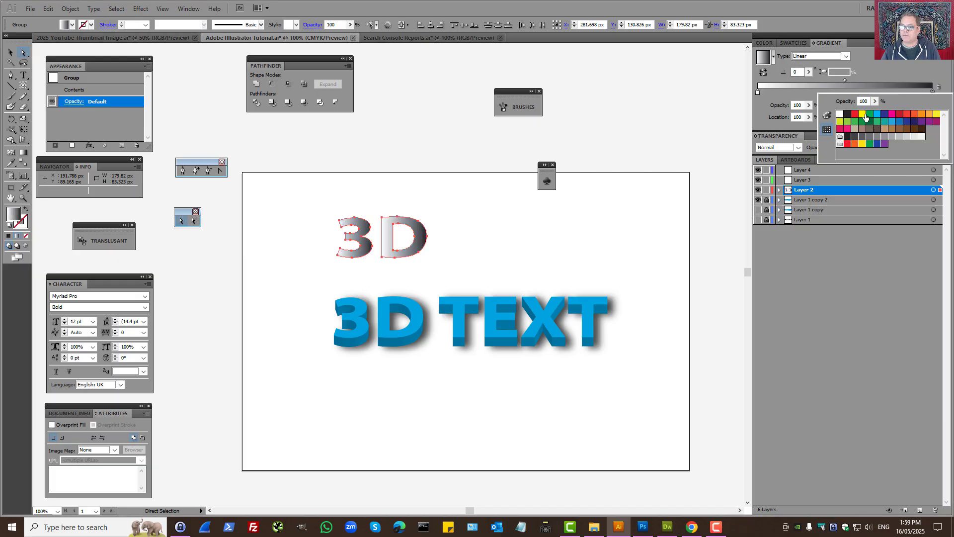
click(847, 122)
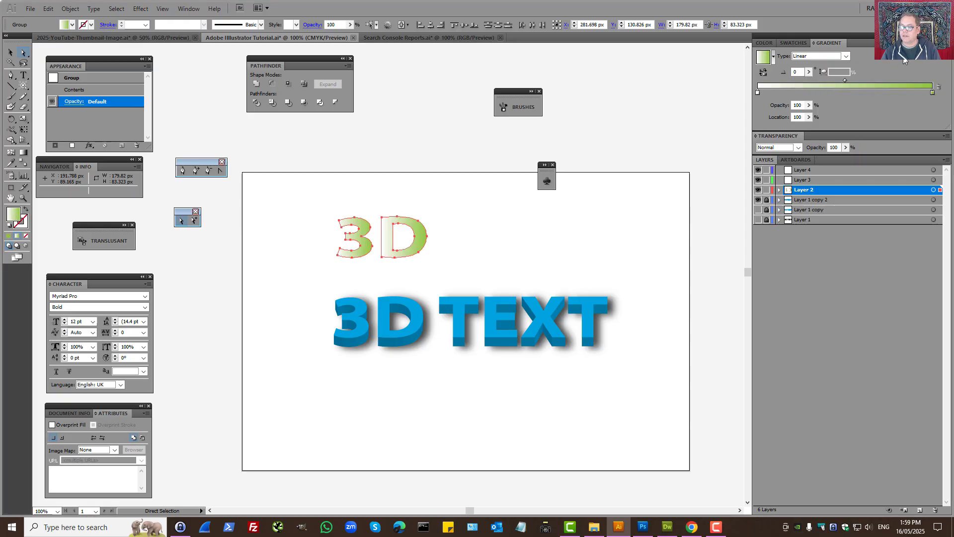
double_click(758, 93)
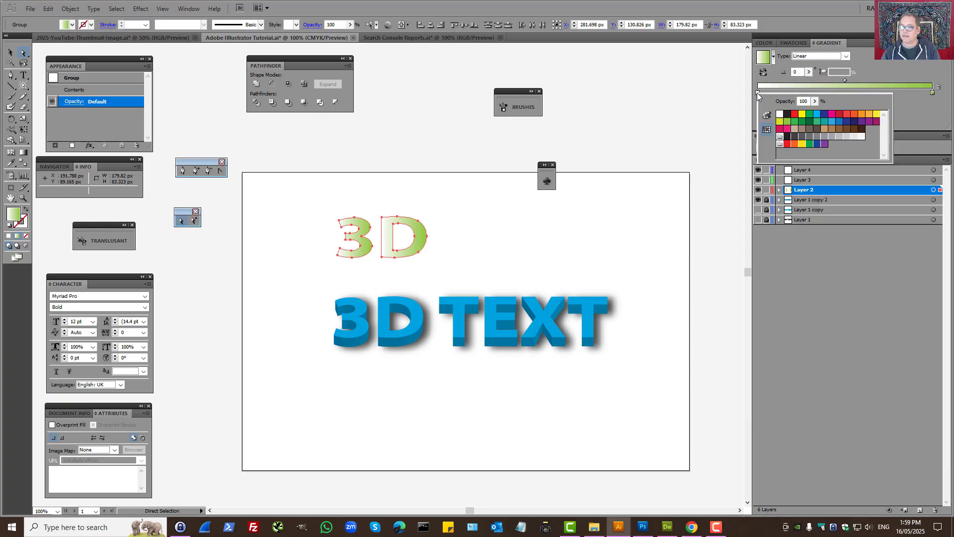
click(867, 123)
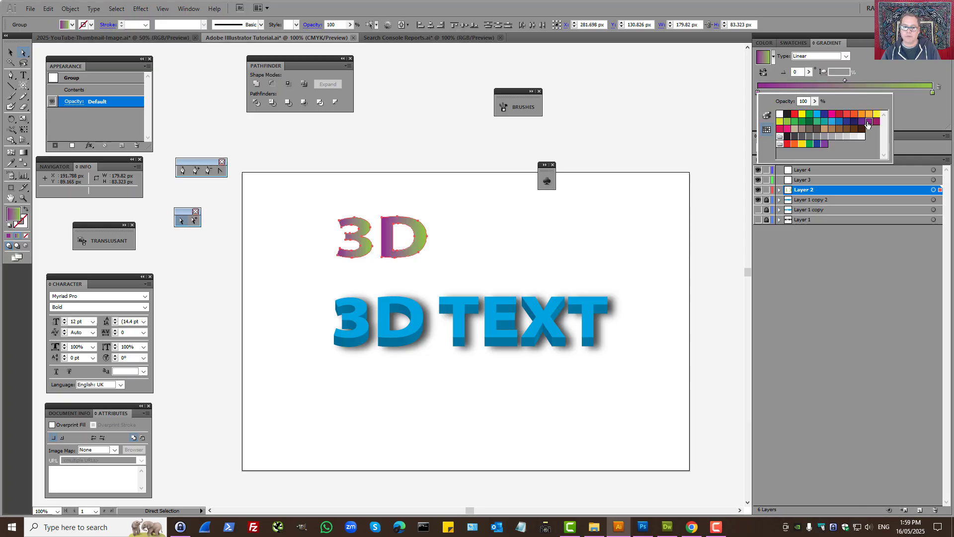
Add a middle stop to the gradient at about 55.6% and colour it pink.
click(856, 93)
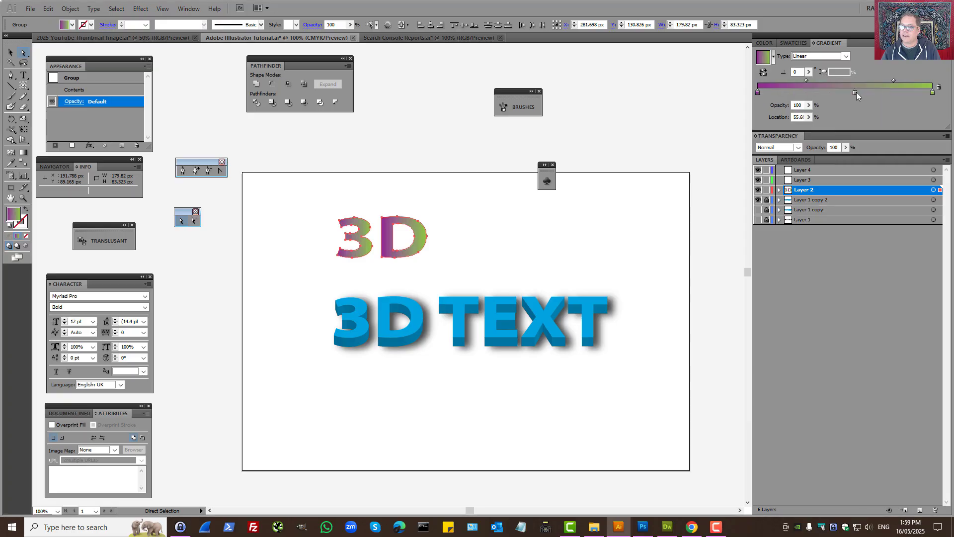
double_click(856, 94)
click(893, 113)
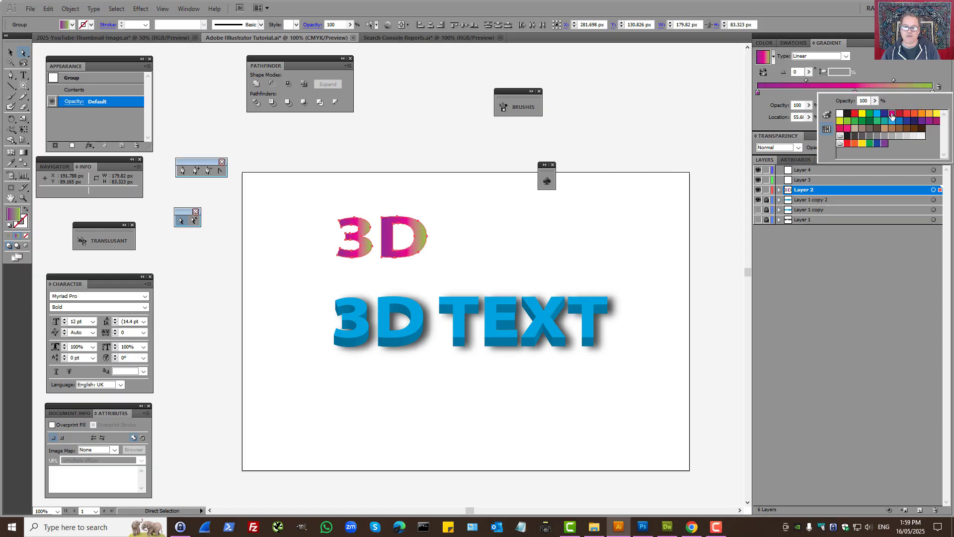
Set the angle of the gradient on the 3D faces to 45 degrees.
click(14, 54)
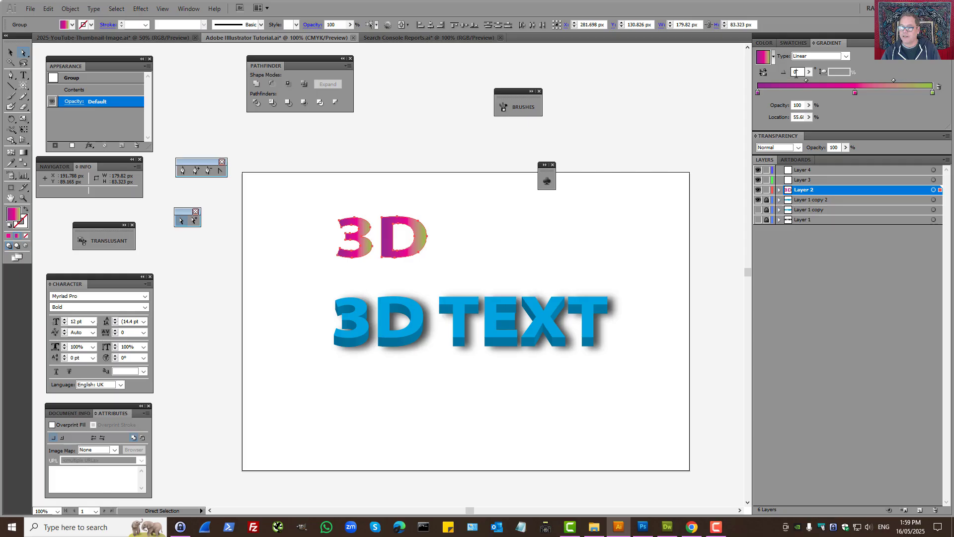
text(45)
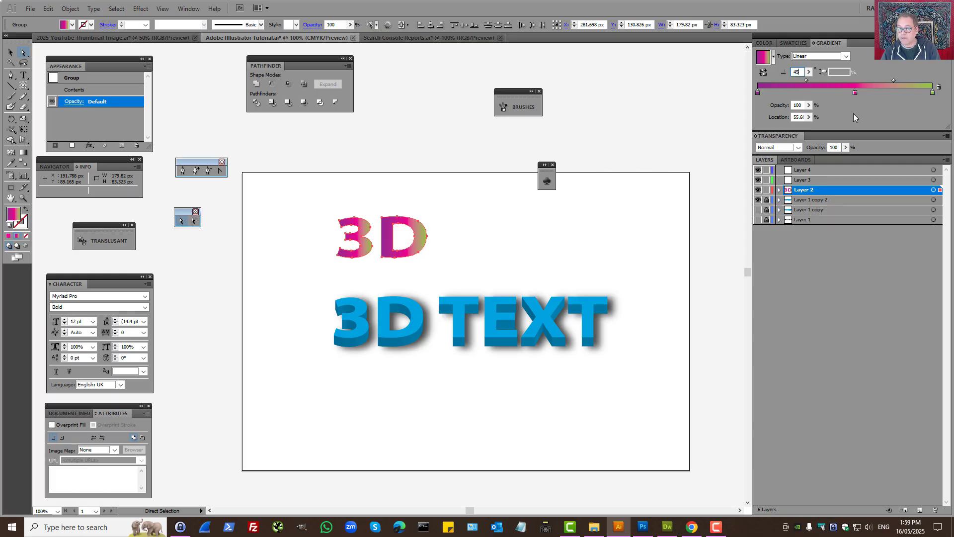
key(Return)
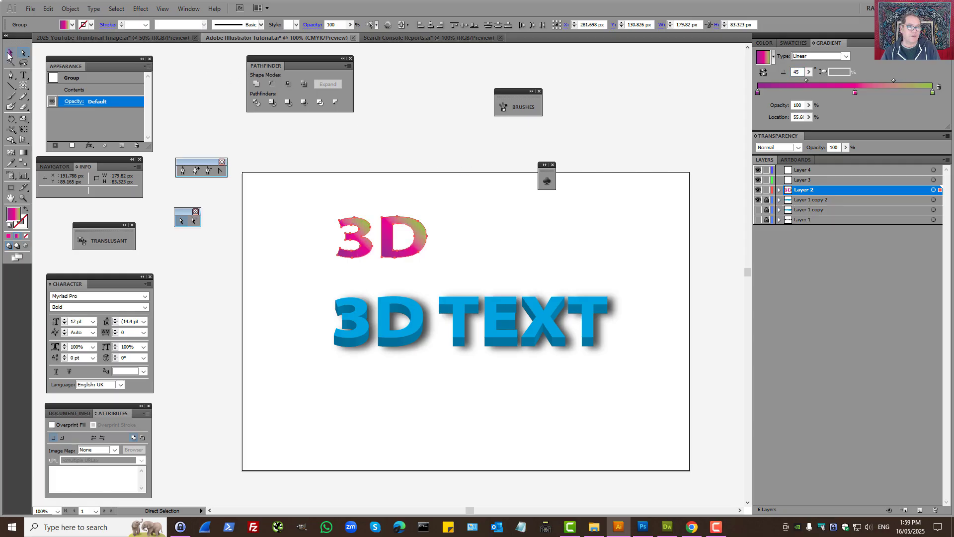
Recolour the gradient with light blue start and end stops and a darker blue middle stop of C=85 M=50 Y=0 K=0.
double_click(757, 93)
click(833, 124)
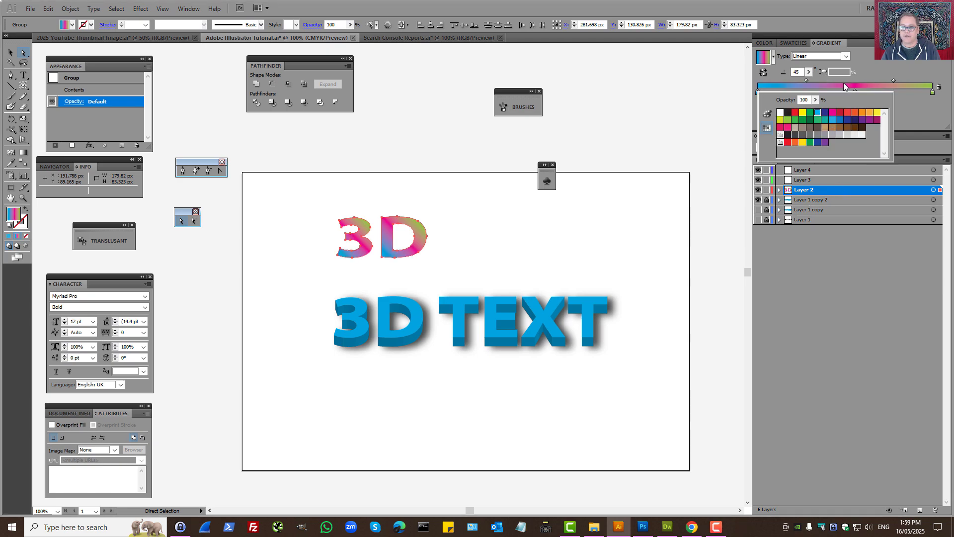
double_click(855, 93)
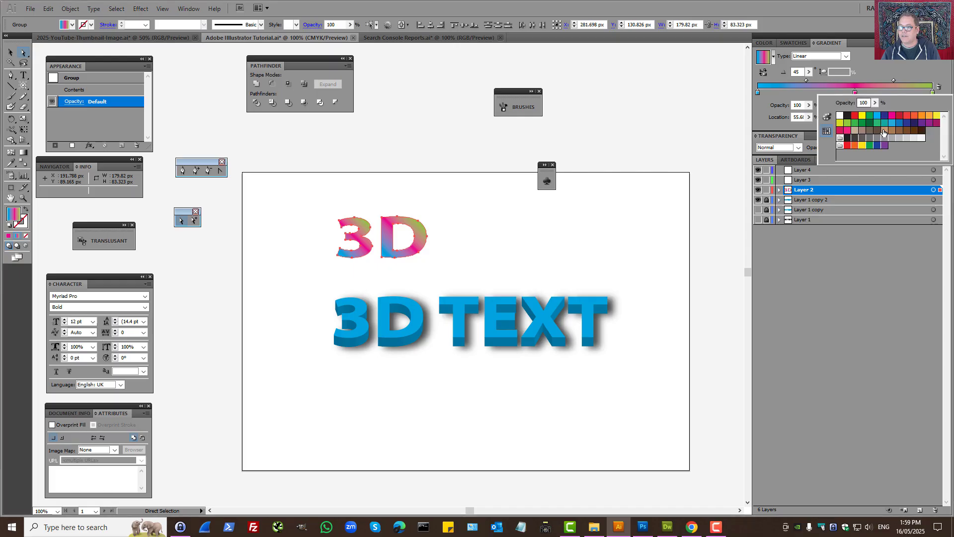
click(892, 124)
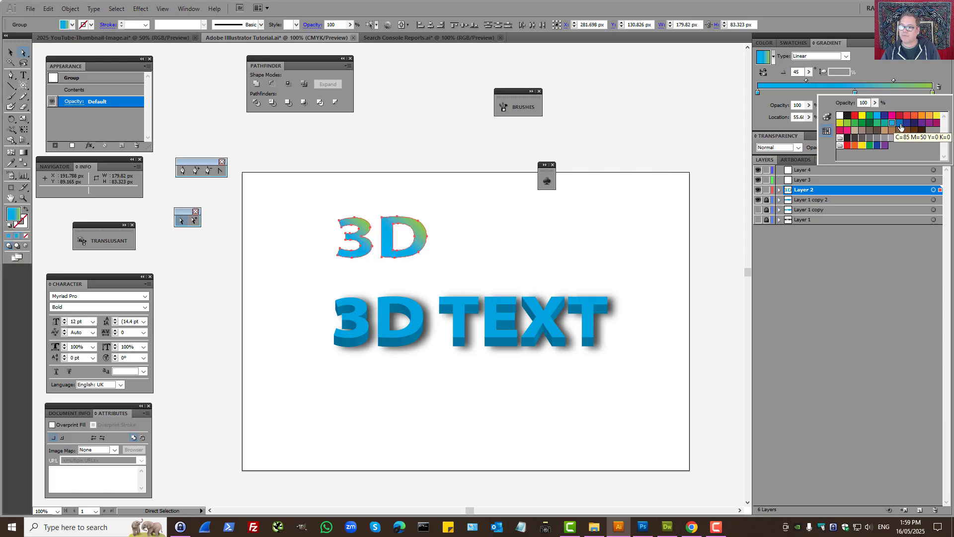
click(899, 123)
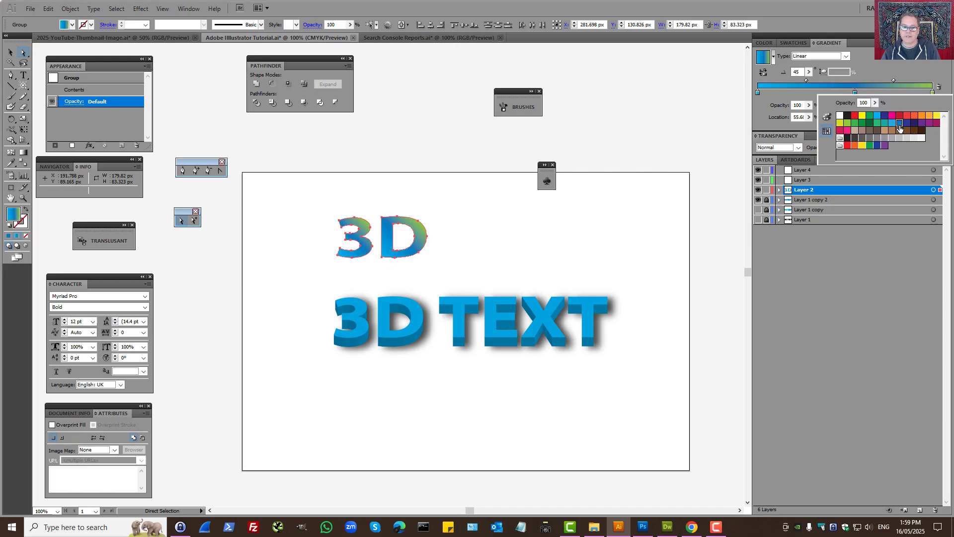
double_click(933, 93)
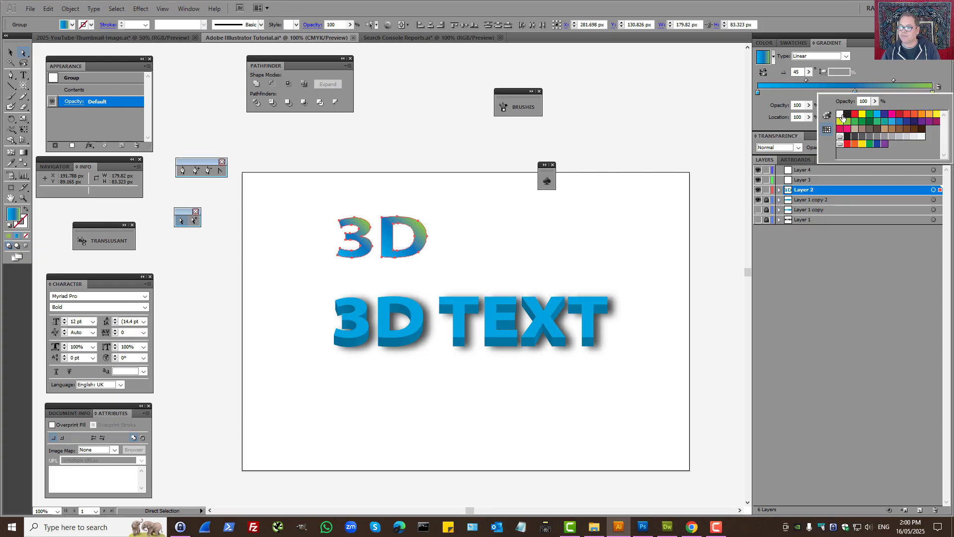
click(877, 114)
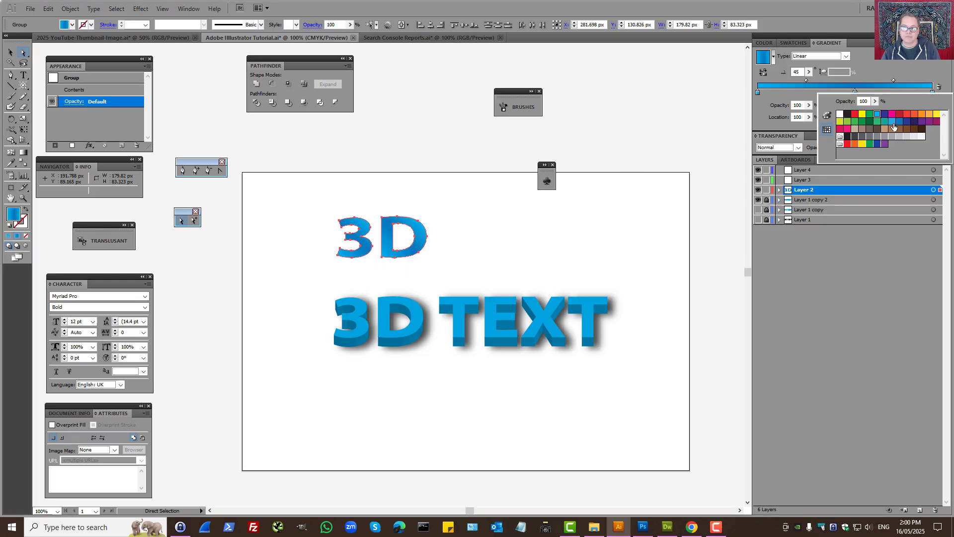
Place the gradient-filled 3D faces exactly over the 3D of the shadowed text and deselect them.
click(492, 228)
drag(314, 204, 439, 273)
drag(388, 244, 386, 328)
click(441, 414)
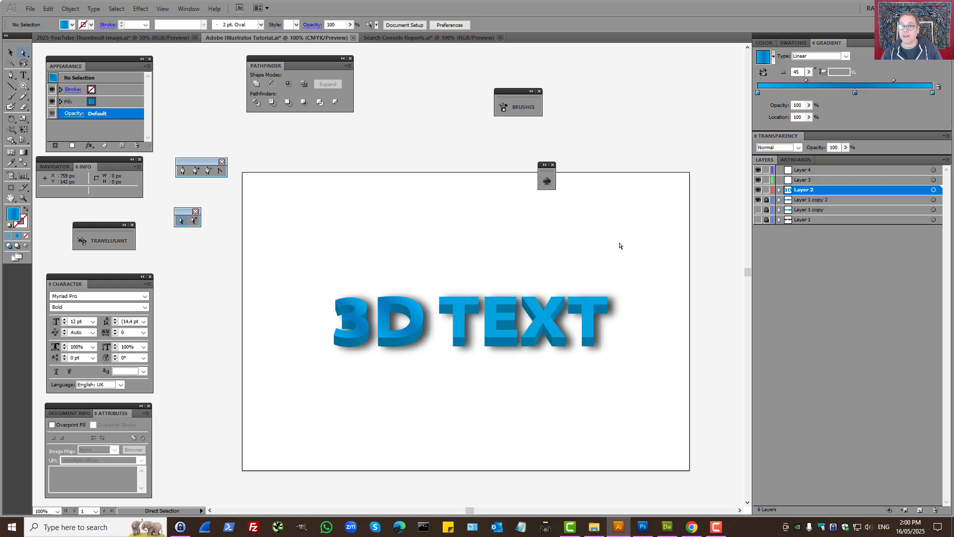
click(141, 9)
mouse_move(172, 68)
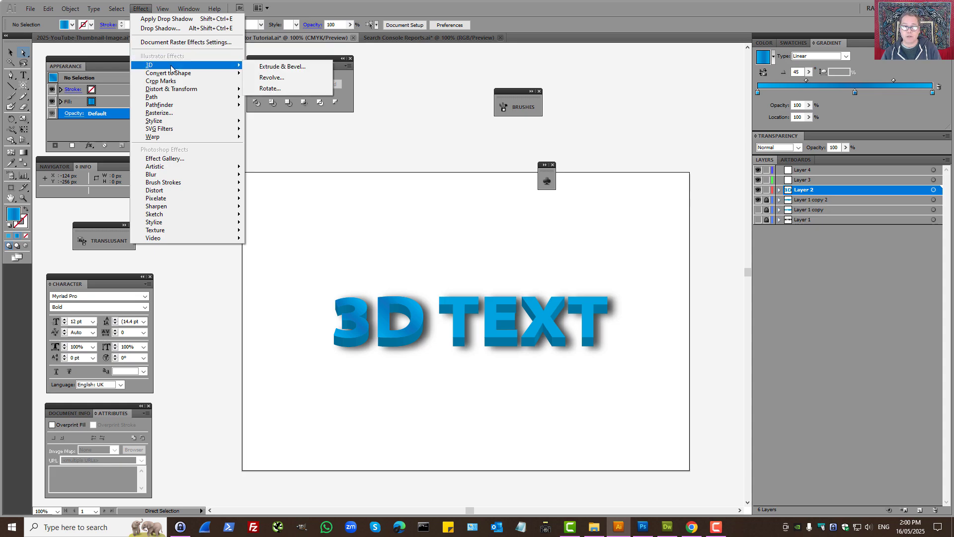
click(439, 174)
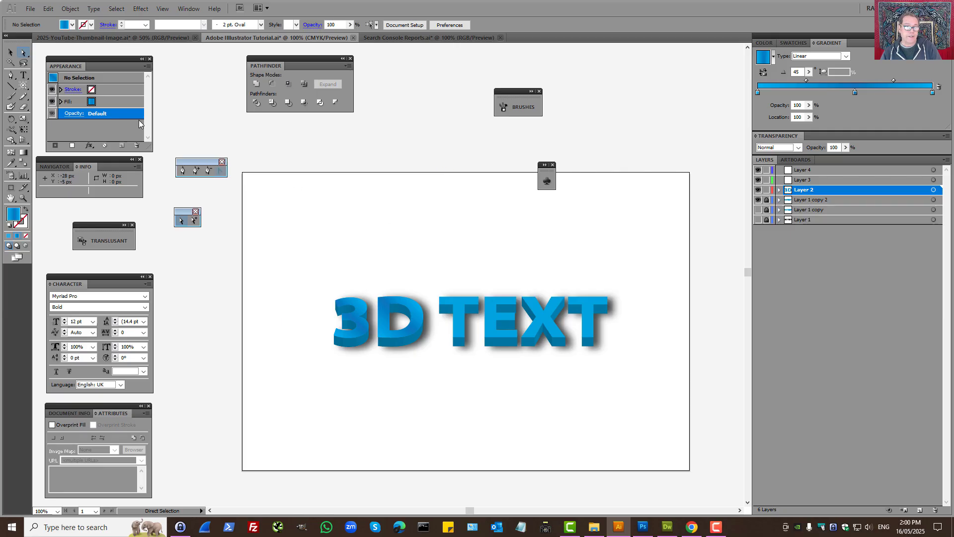
Draw a rounded rectangle about 128 by 78 px above the 3D TEXT, look through the available 3D effects, and delete the shape.
drag(24, 86, 75, 115)
drag(323, 207, 387, 246)
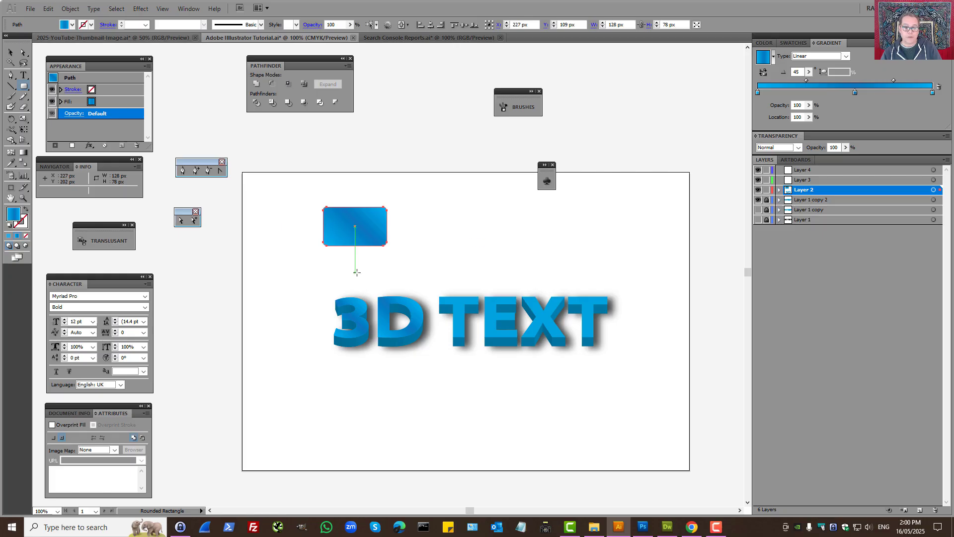
click(140, 9)
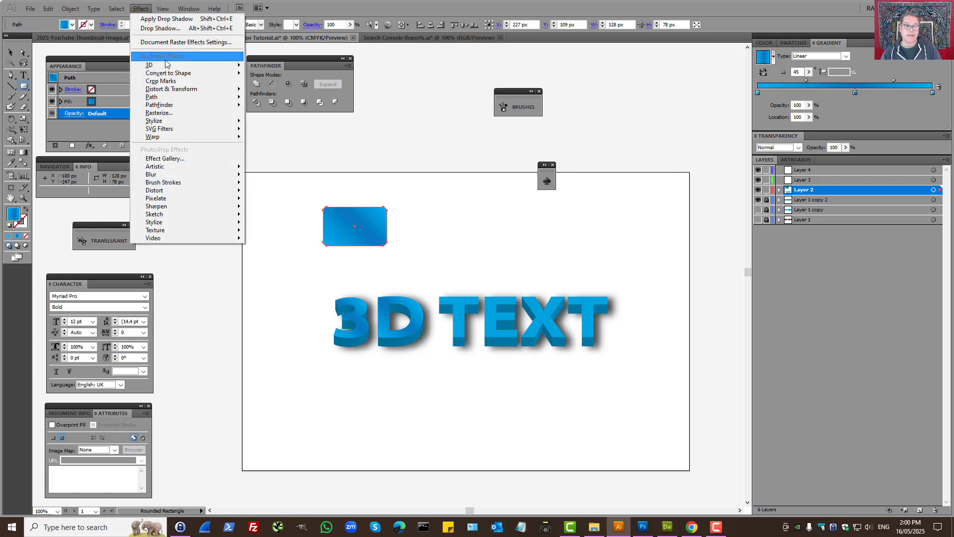
mouse_move(166, 68)
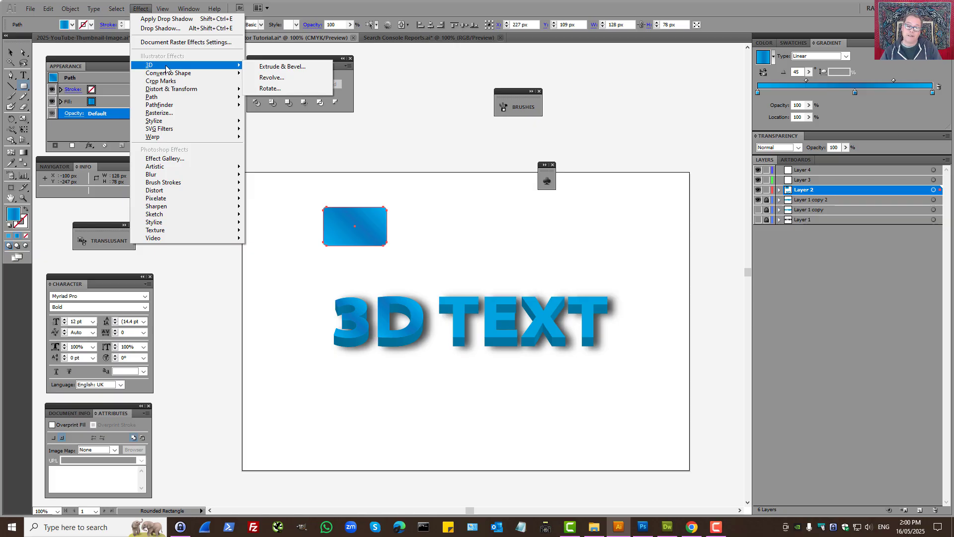
click(470, 5)
key(v)
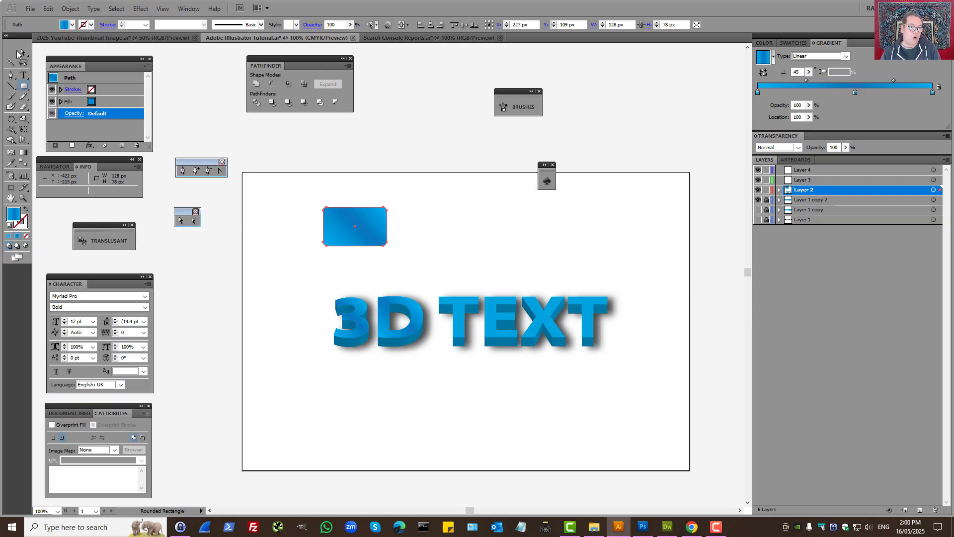
key(Delete)
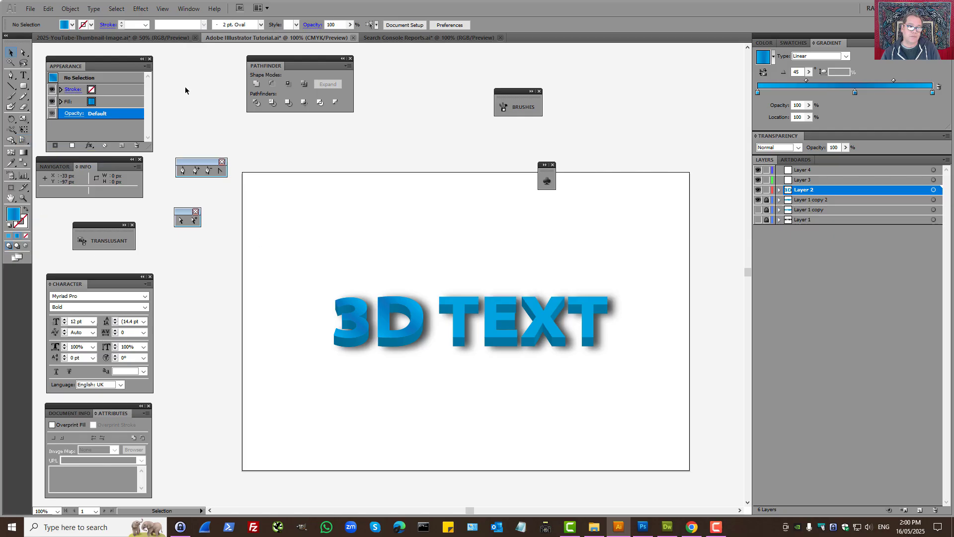
Display the two-point perspective grid over the 3D TEXT artwork.
click(22, 142)
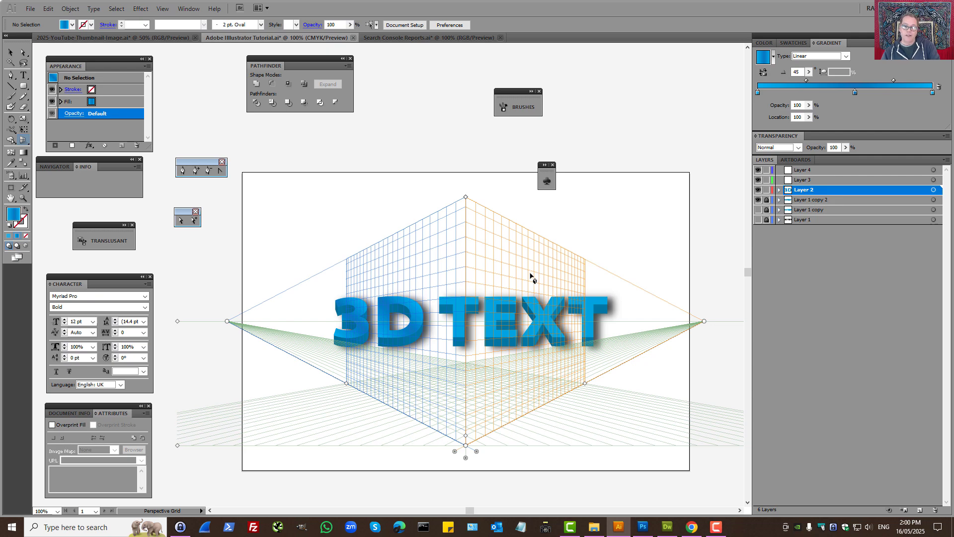
scroll(527, 283, down, 3)
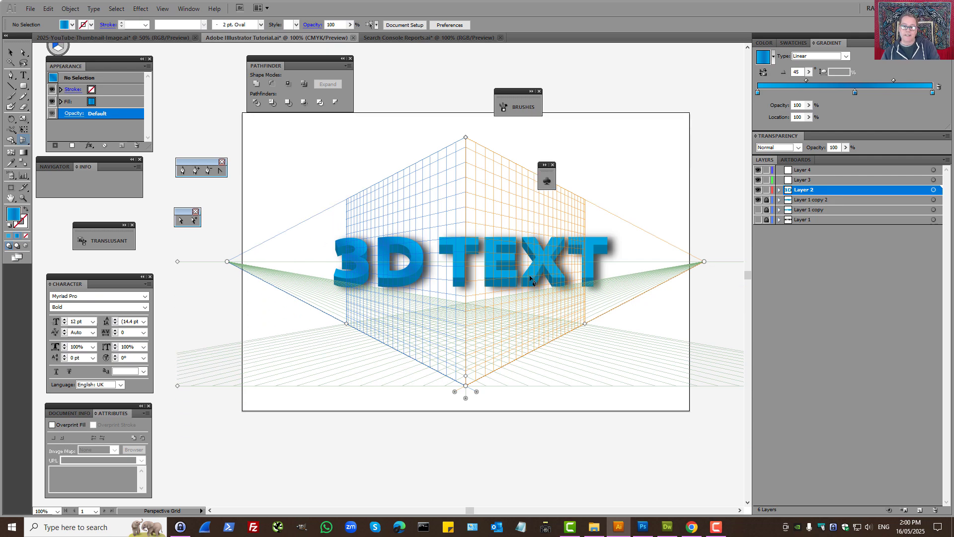
Unlock Layer 1 copy 2 and nest Layer 2 inside it, leaving the combined layer collapsed.
click(766, 199)
drag(799, 199, 796, 200)
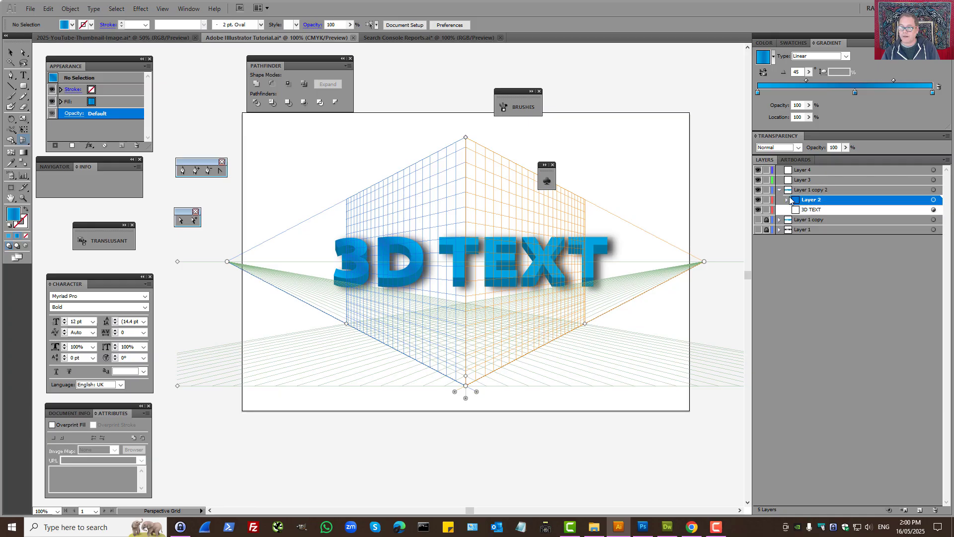
click(780, 190)
Select all artwork on Layer 1 copy 2 and move it down and to the right, to about X 605 px, Y 446 px.
click(933, 190)
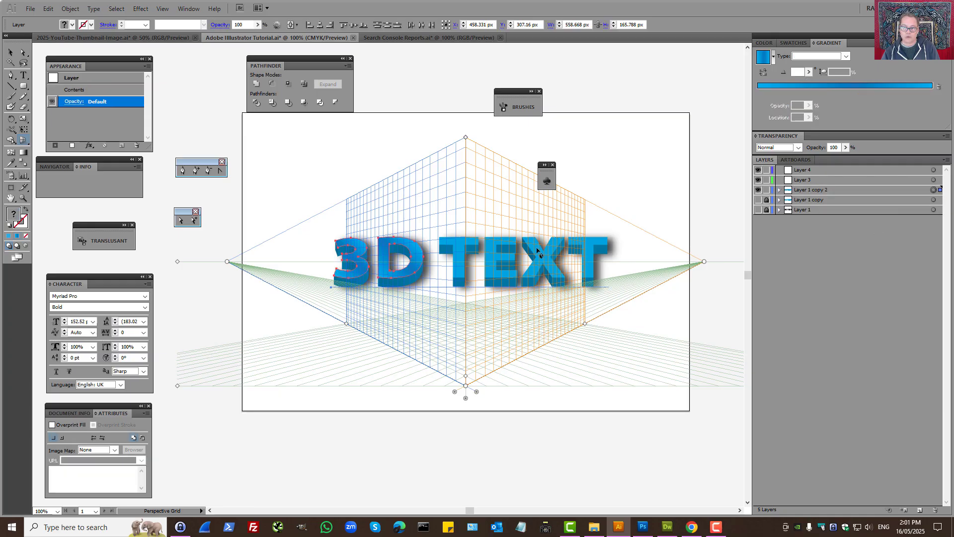
click(780, 190)
click(779, 190)
click(934, 191)
key(v)
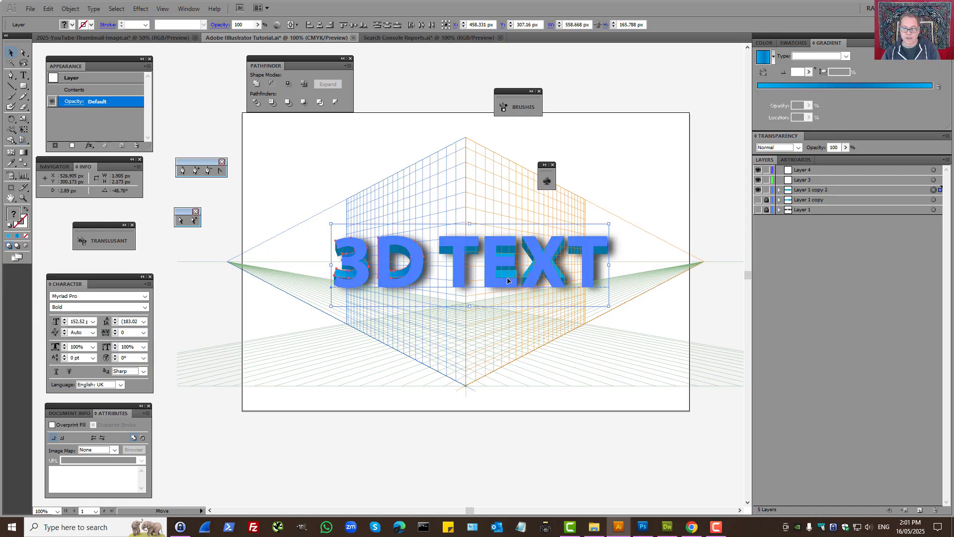
drag(501, 264, 574, 334)
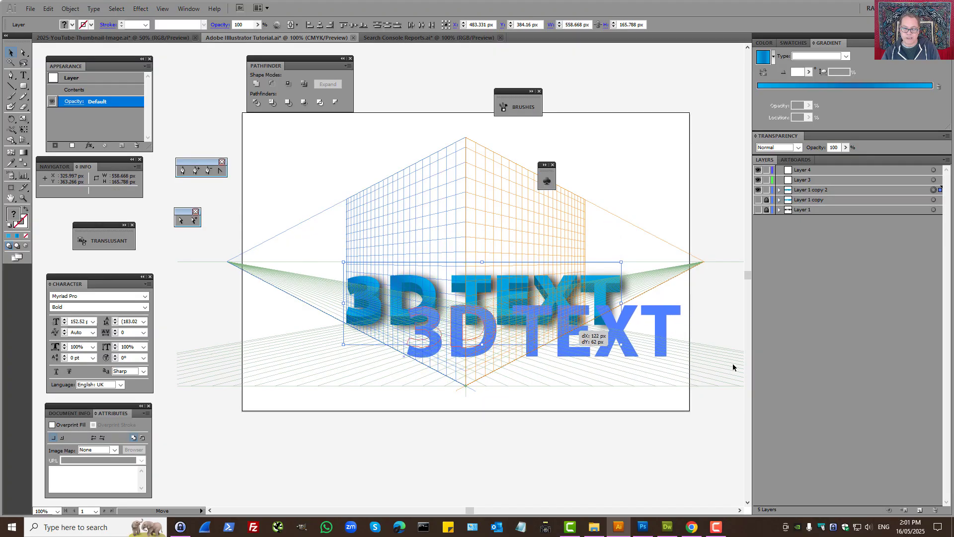
Try a 3D Rotate effect on the selected text with a custom rotation of 5°, -26° and 8°, and cancel it.
click(140, 9)
mouse_move(199, 65)
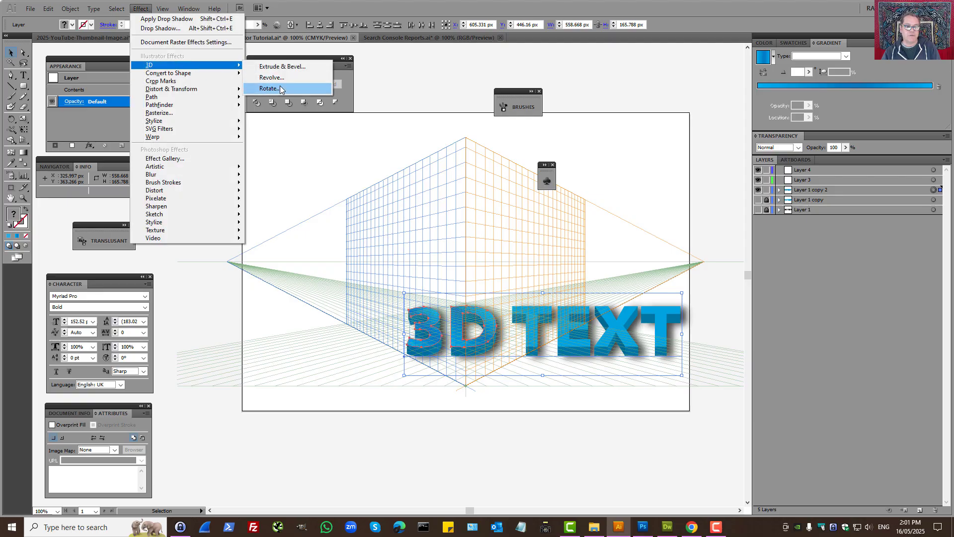
click(281, 89)
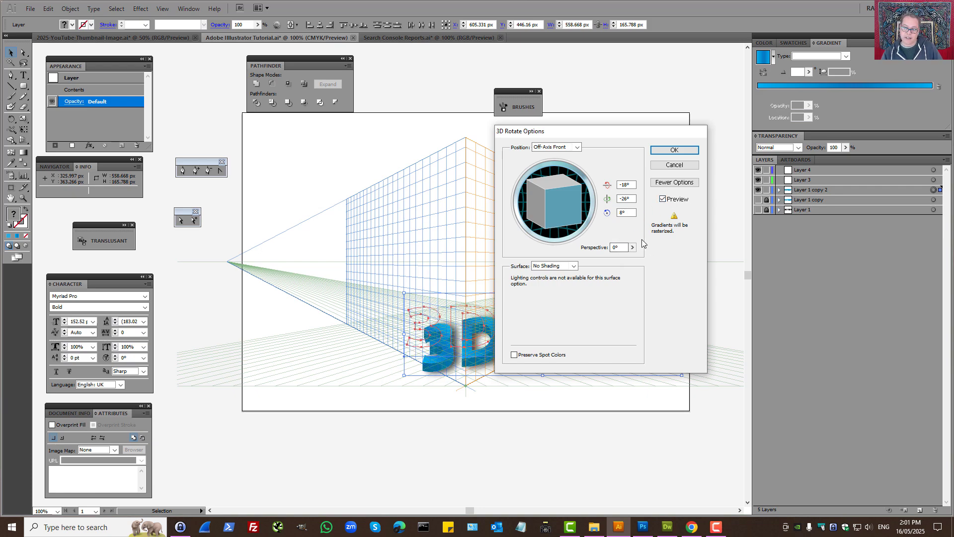
drag(617, 132, 650, 77)
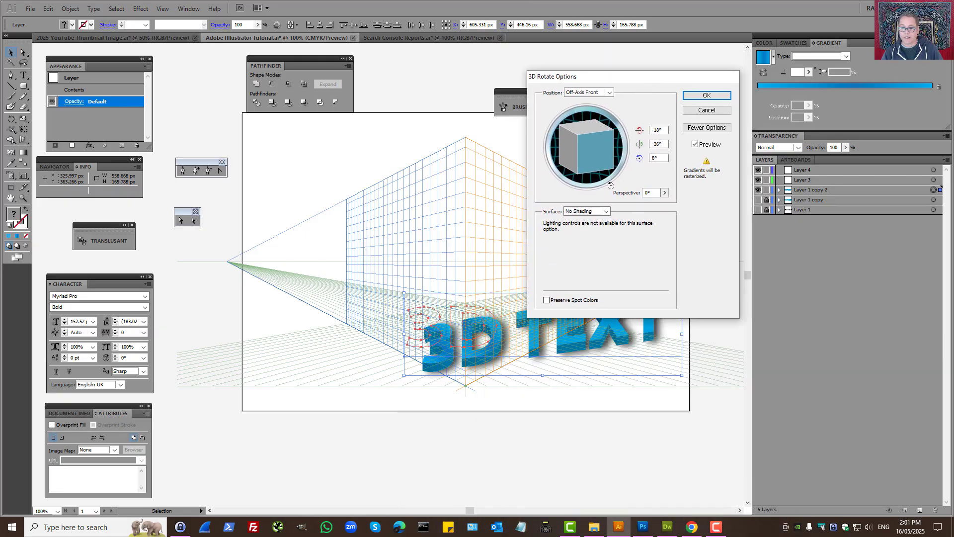
drag(606, 169, 573, 170)
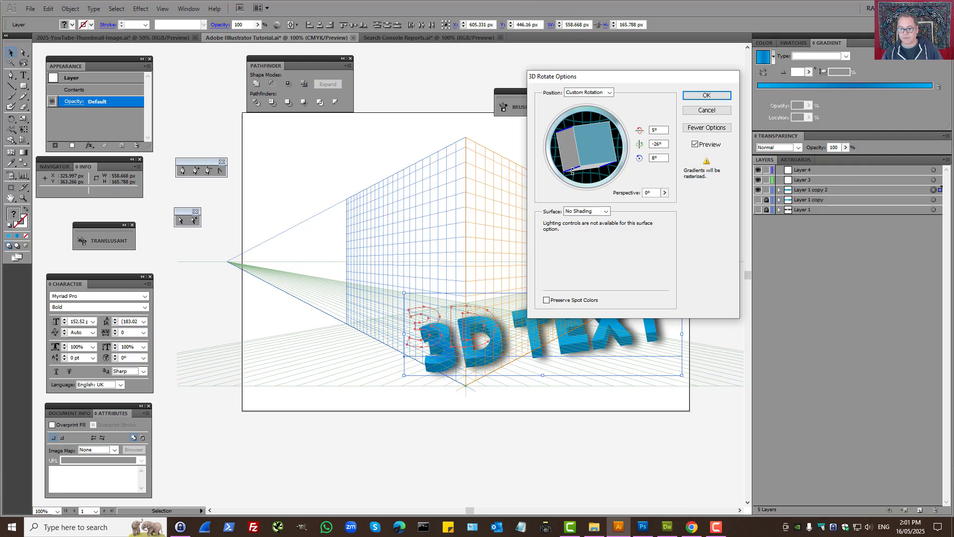
click(700, 113)
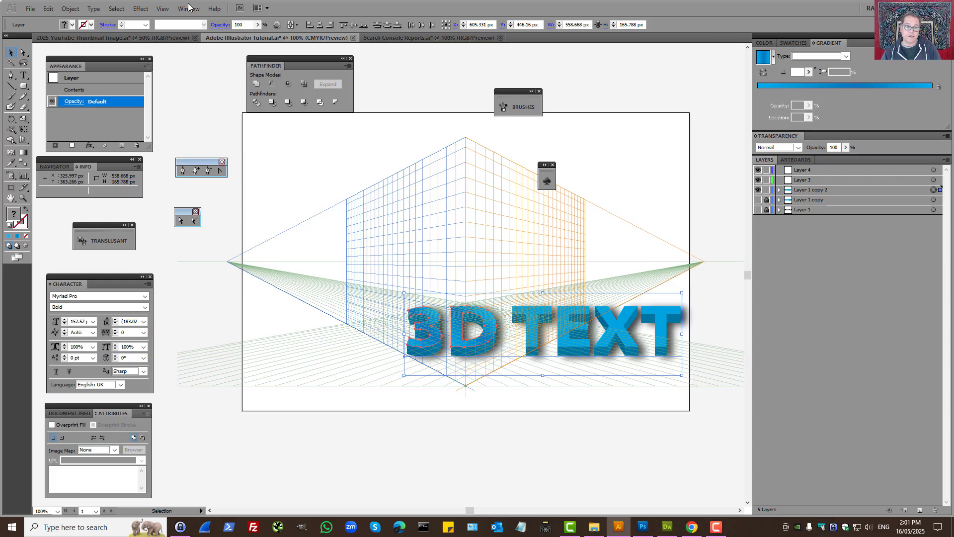
Hide the perspective grid.
click(164, 9)
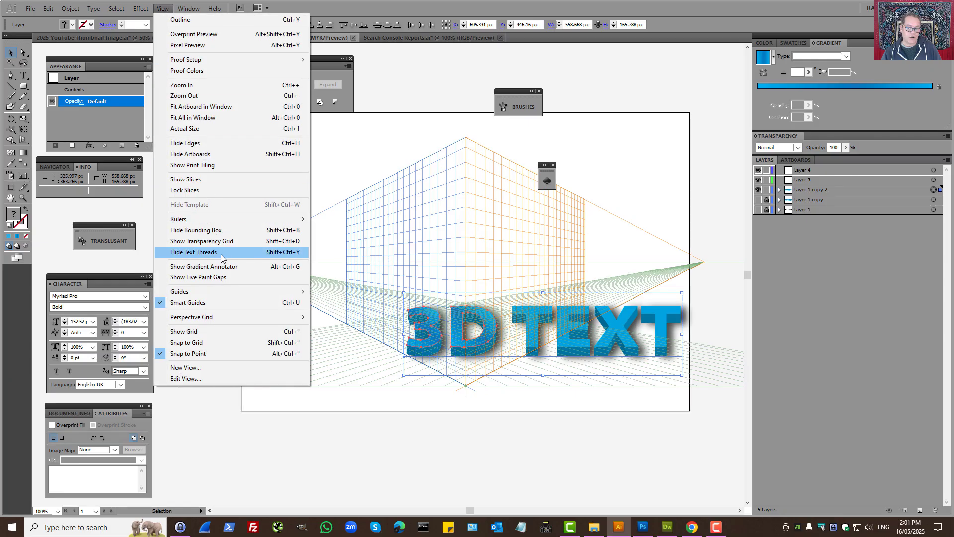
mouse_move(224, 317)
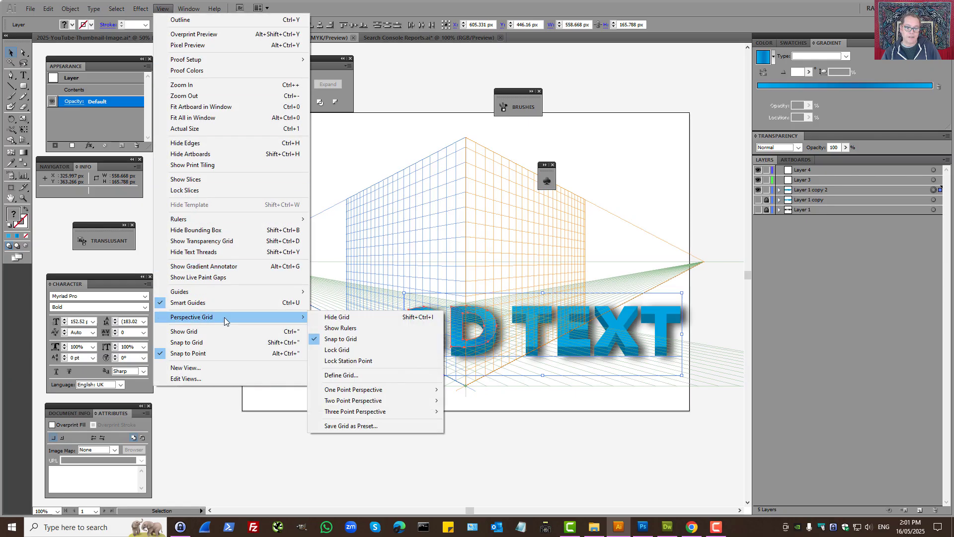
click(326, 321)
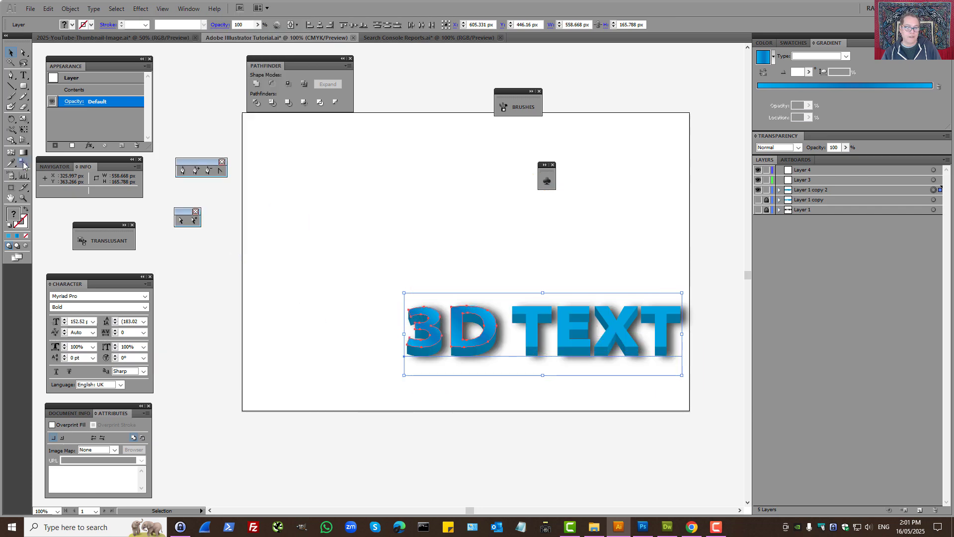
Show the perspective grid again and reshape it with shorter walls, the right vanishing point pulled inward, a lower ground level and a raised horizon.
click(23, 139)
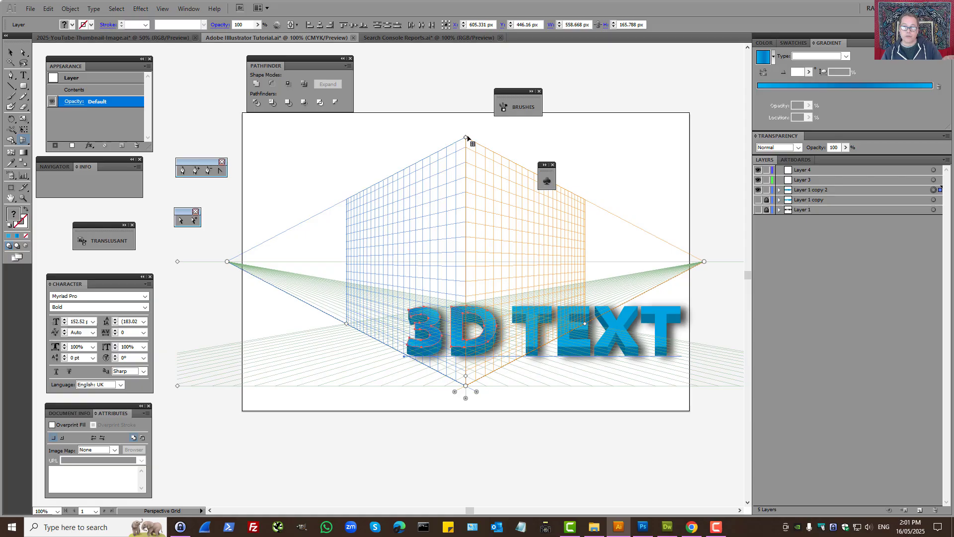
drag(464, 141, 464, 227)
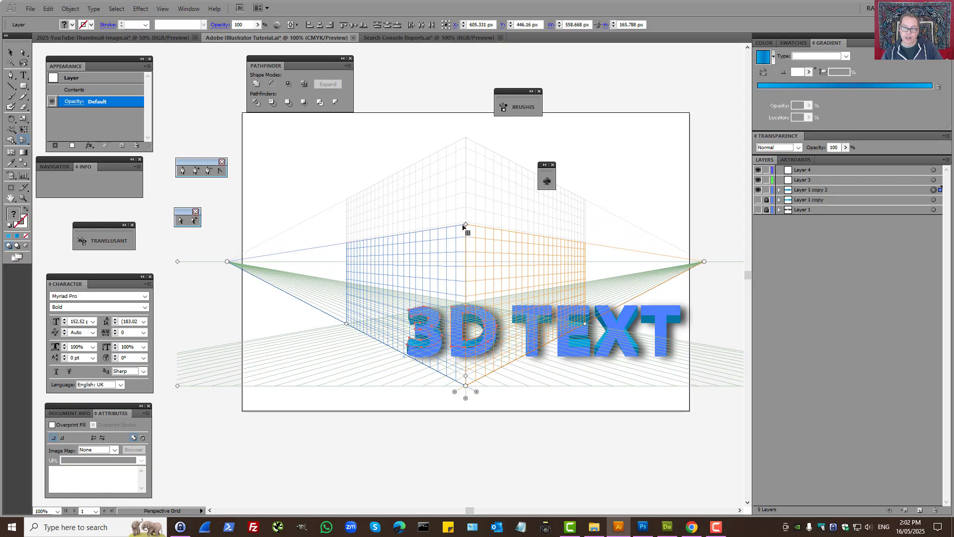
drag(702, 263, 594, 254)
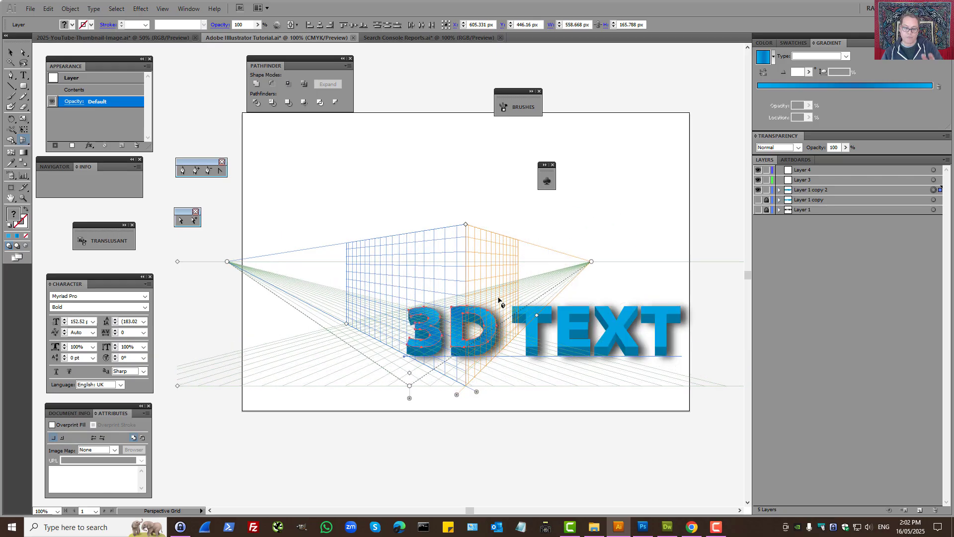
drag(411, 402, 455, 413)
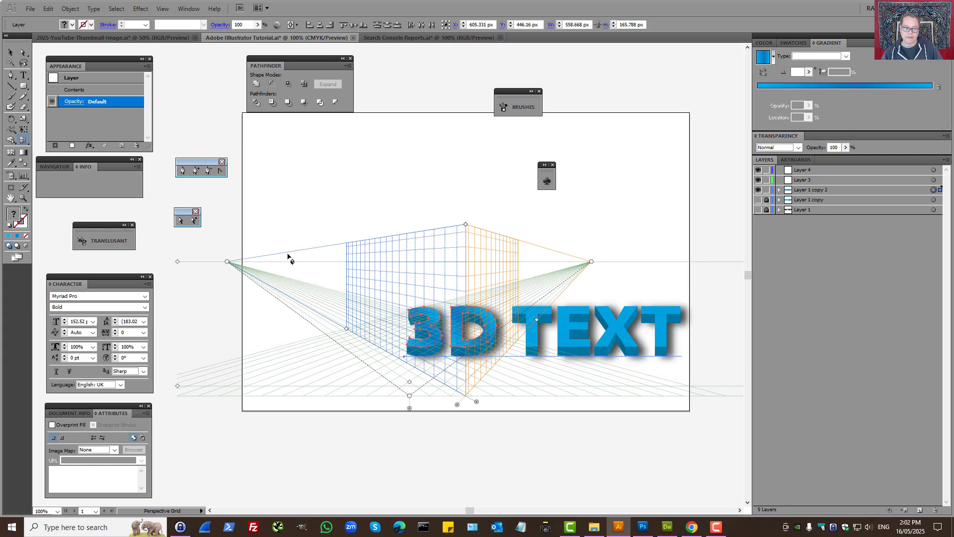
drag(178, 262, 323, 242)
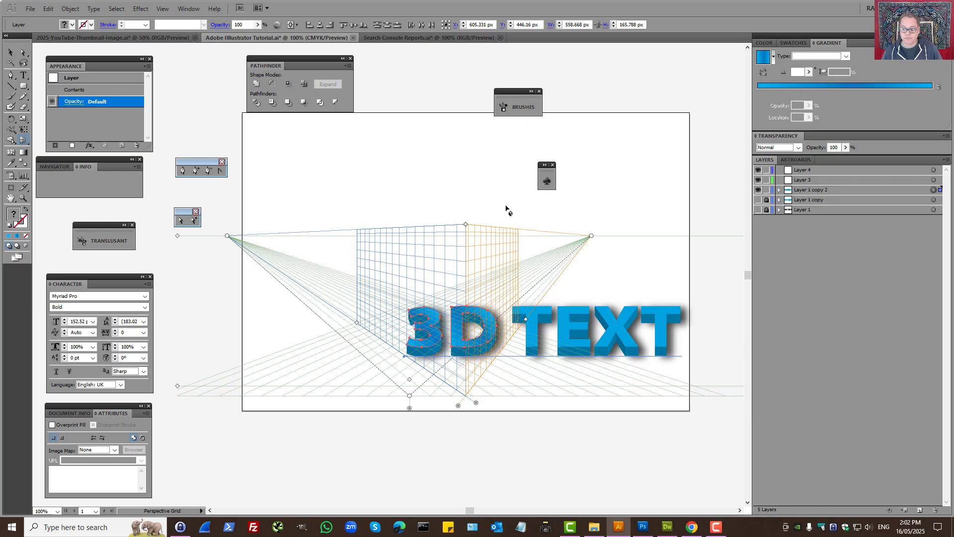
Switch to Chrome to show the RankYa YouTube channel page.
click(692, 527)
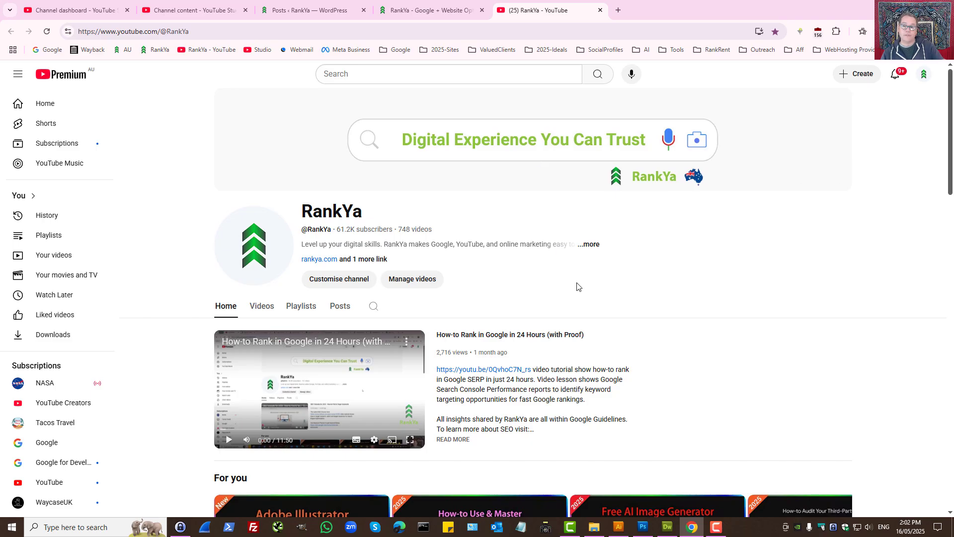